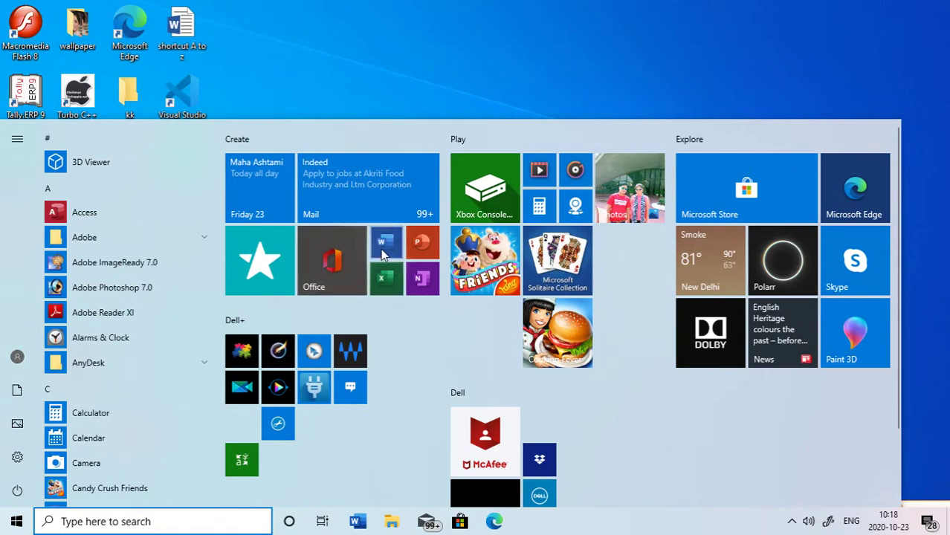
# Open Excel, create a blank workbook and dismiss the virus protection notification
pyautogui.click(385, 287)
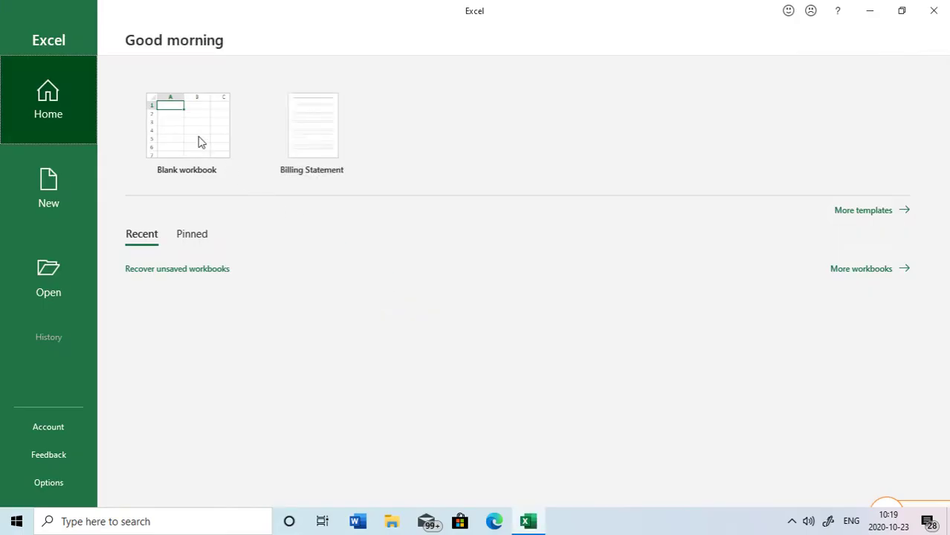
pyautogui.click(193, 127)
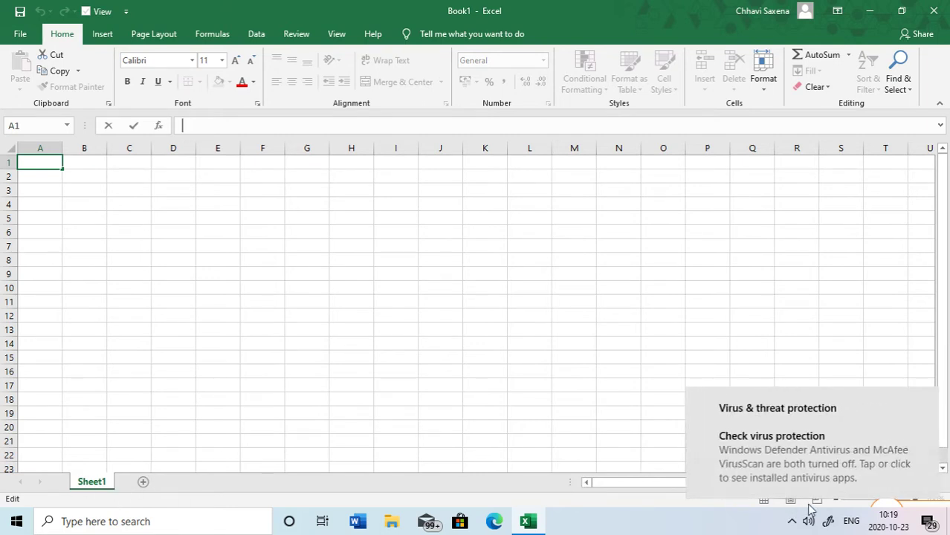
pyautogui.click(927, 401)
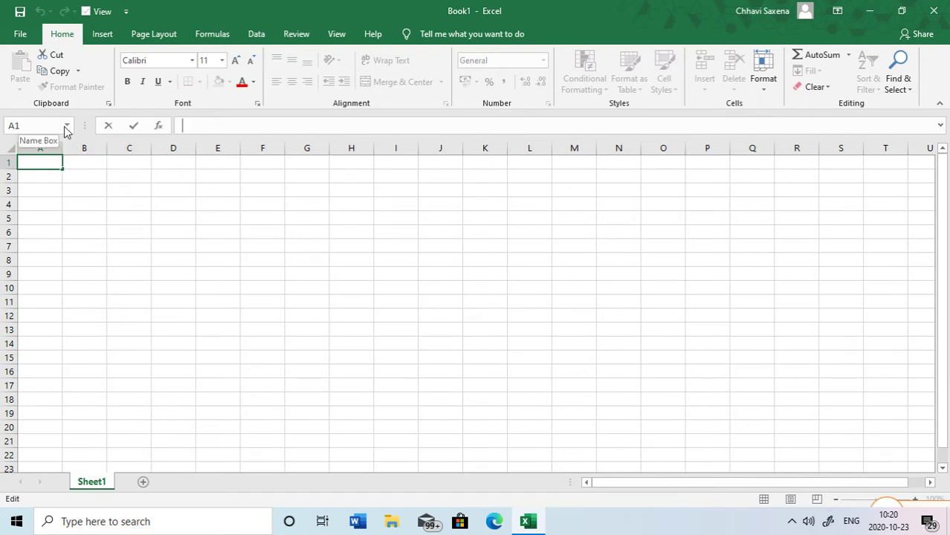
# Select cells E5, G4, E7 and A1 in turn, and extend the last selection across A1:C1
pyautogui.click(238, 215)
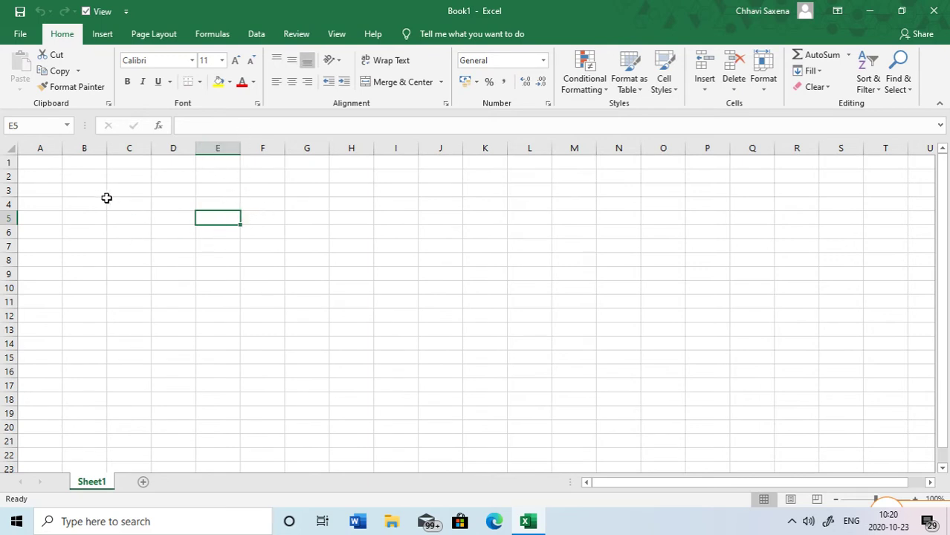
pyautogui.click(321, 209)
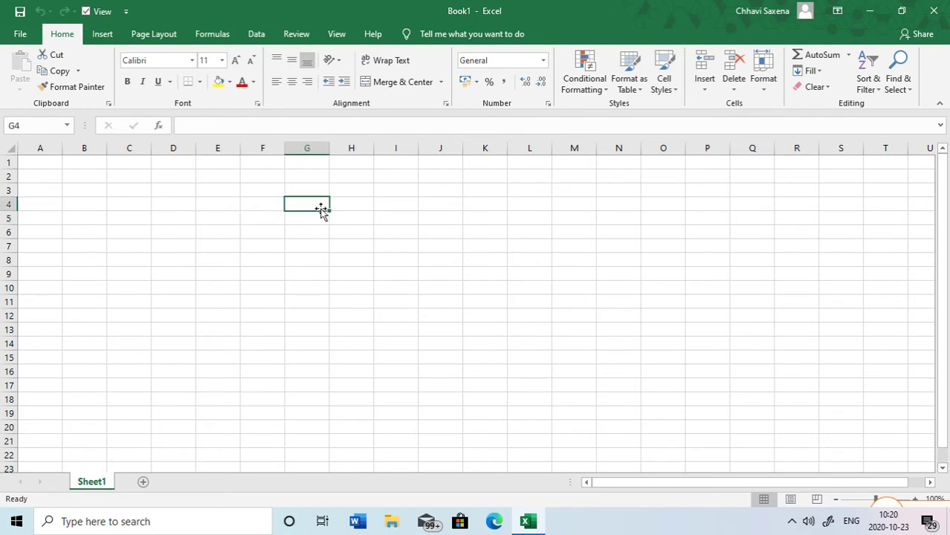
pyautogui.click(197, 244)
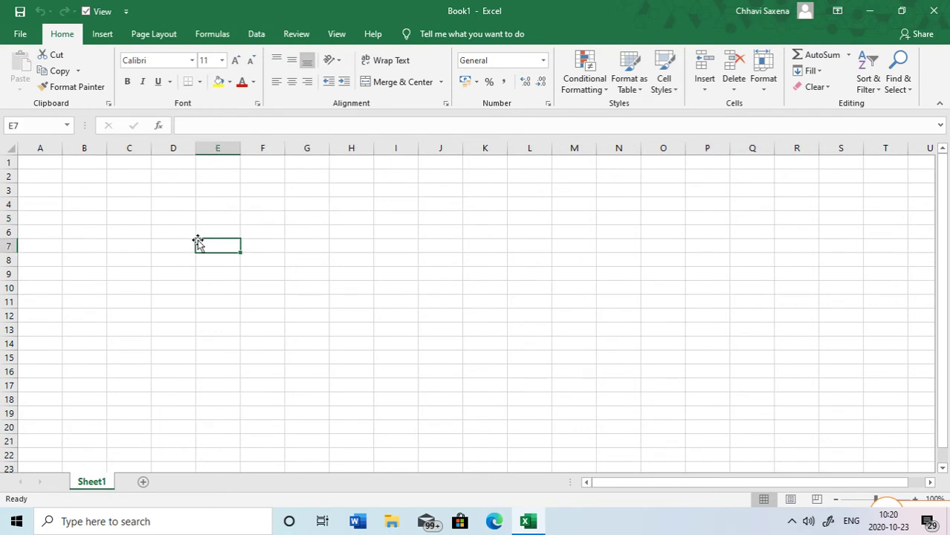
pyautogui.click(39, 161)
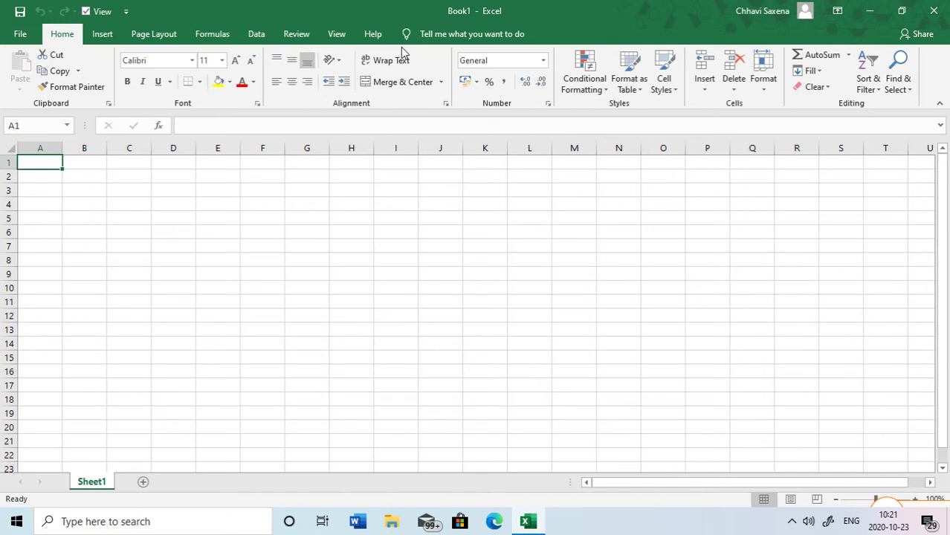
pyautogui.hotkey('shift', 'Right')
pyautogui.hotkey('shift', 'Right')
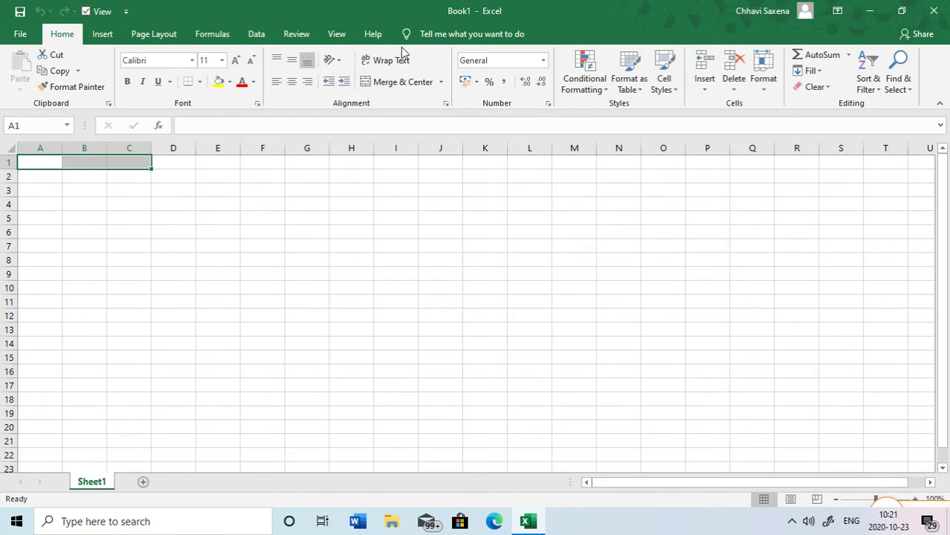
# Go from cell A1 to the last column of row 1 and enter =column() in XFD1
pyautogui.click(30, 161)
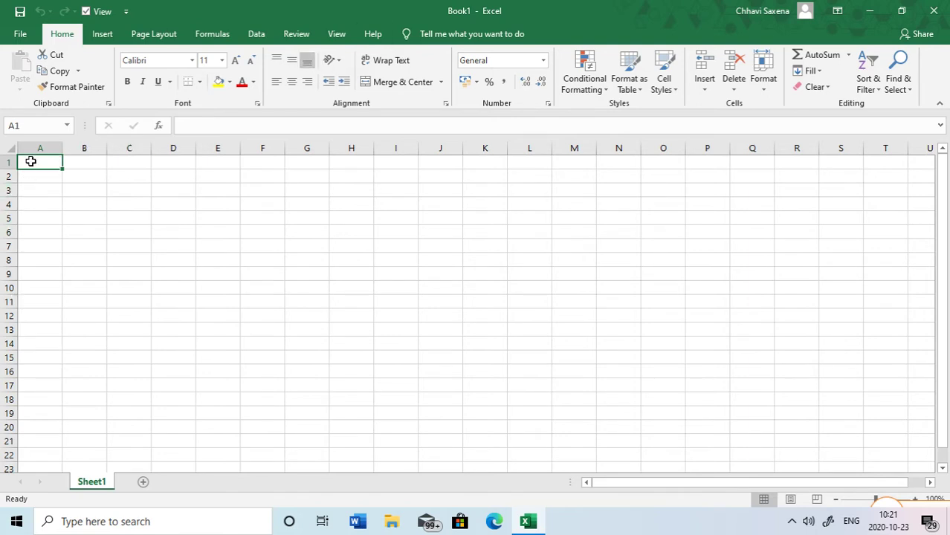
pyautogui.hotkey('ctrl', 'Right')
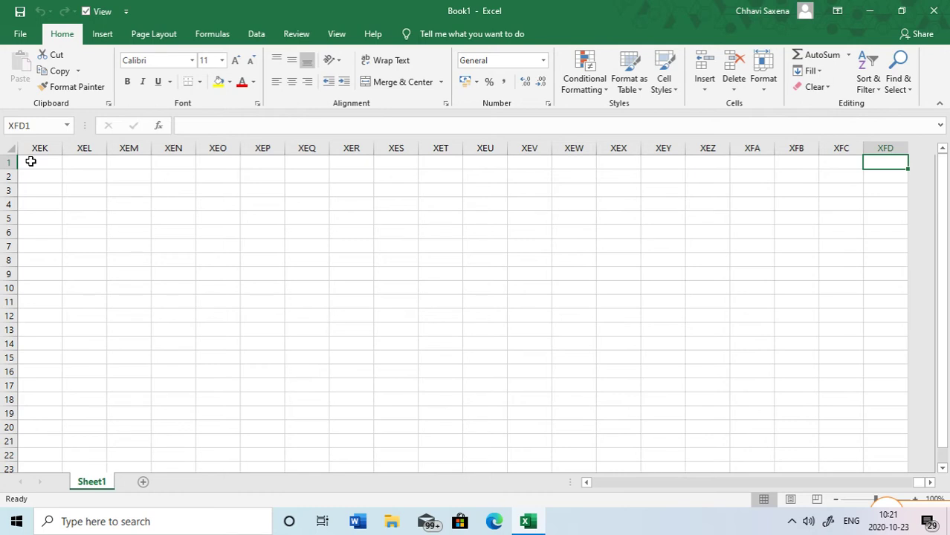
pyautogui.write('=')
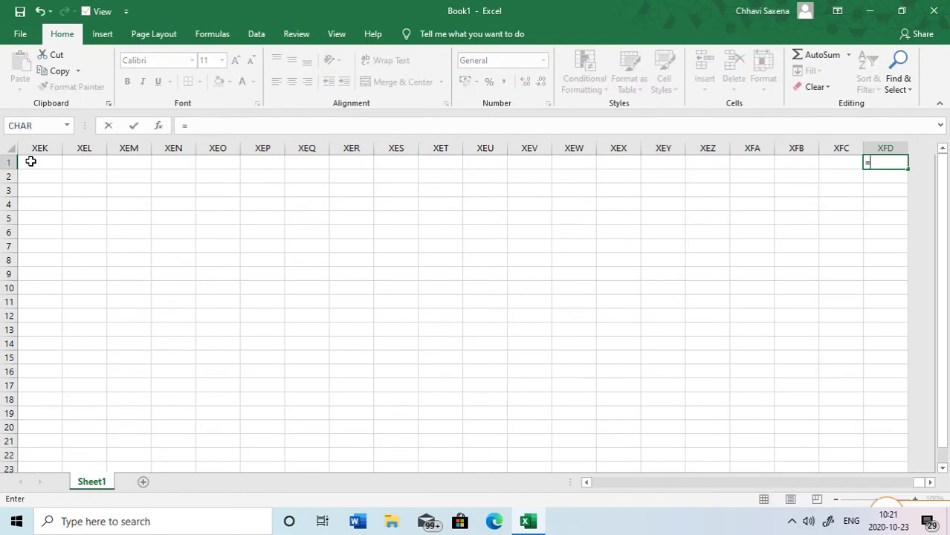
pyautogui.write('column')
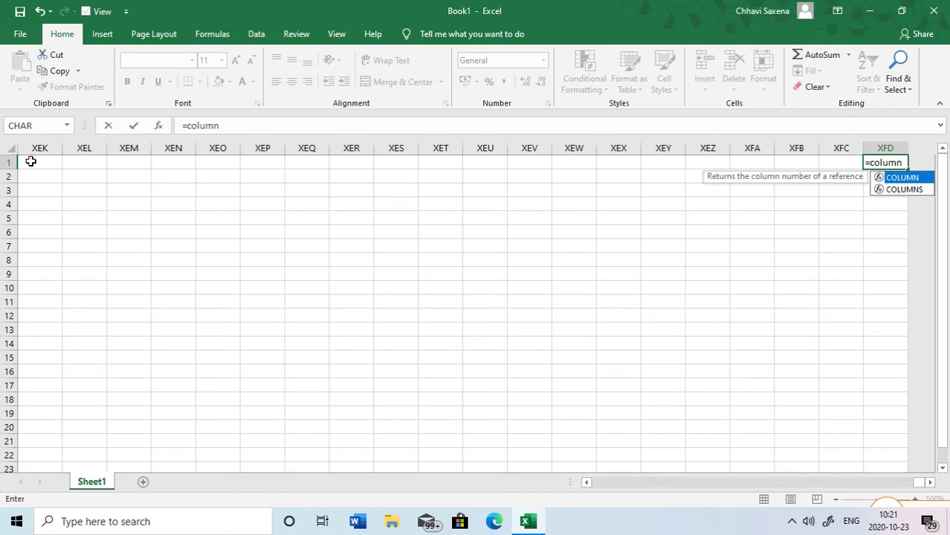
pyautogui.write('()')
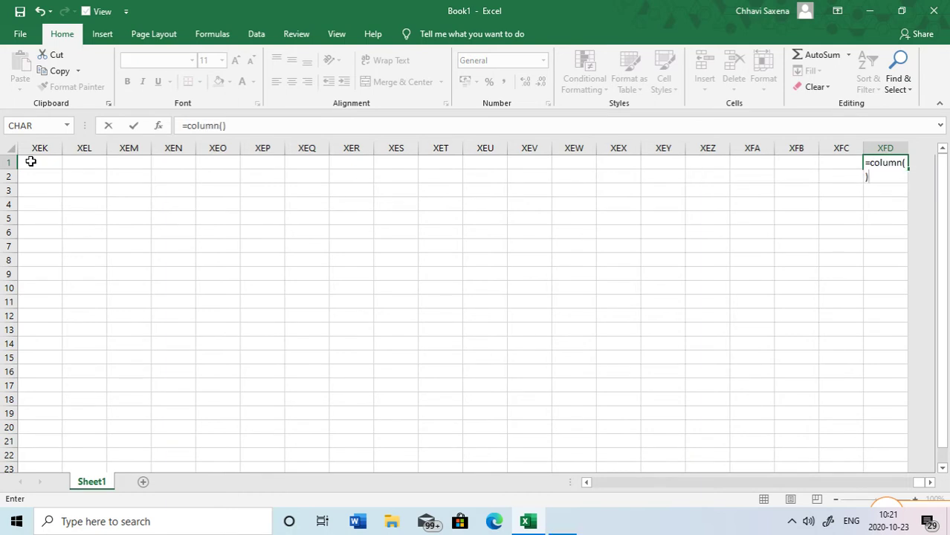
pyautogui.press('Return')
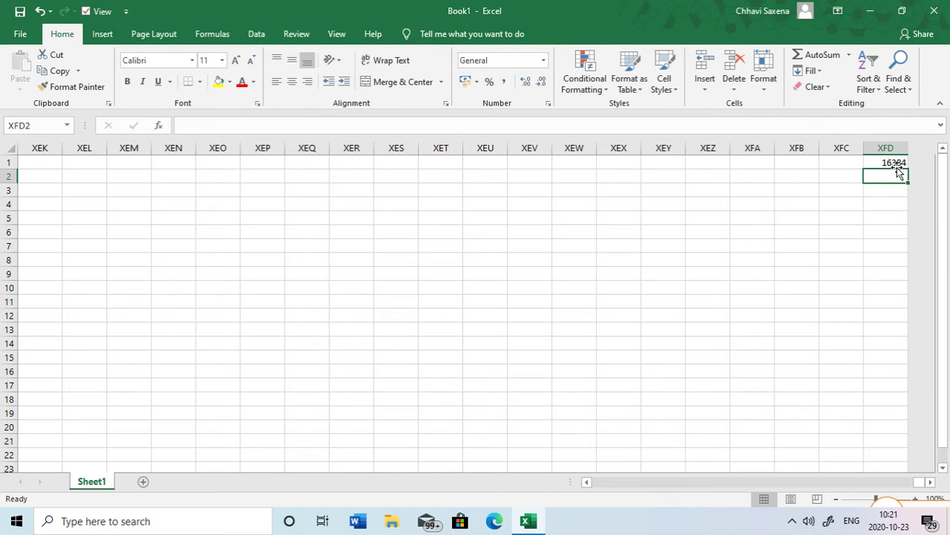
# Enter the formula =column() in cell XEV4
pyautogui.click(536, 199)
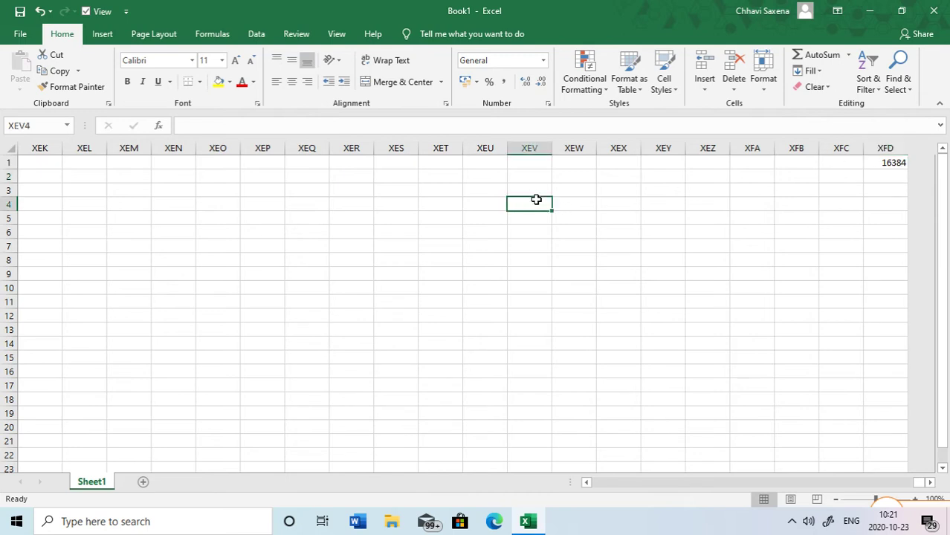
pyautogui.write('=')
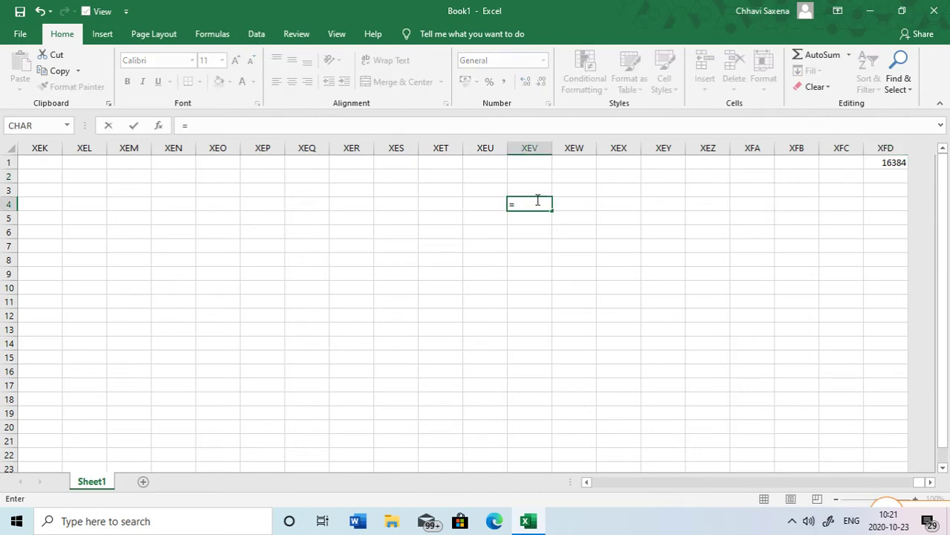
pyautogui.write('colunm')
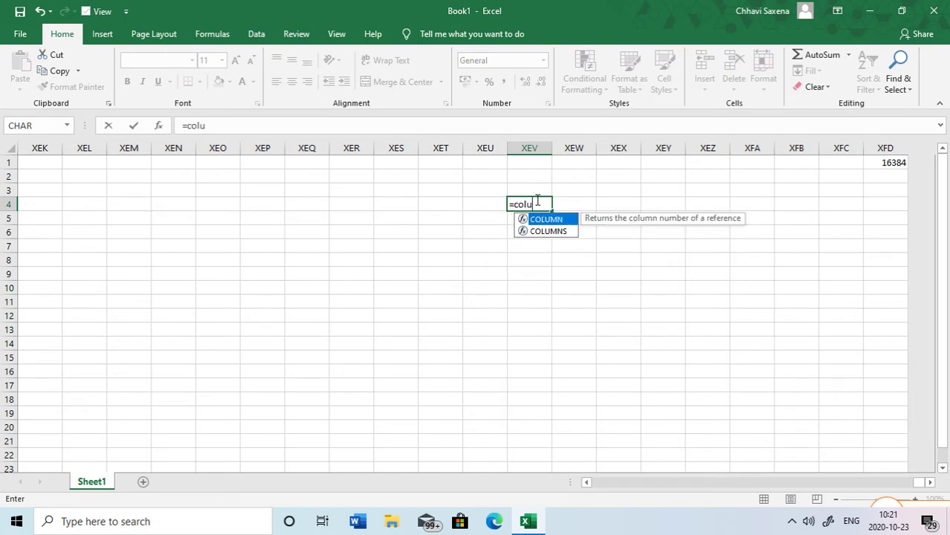
pyautogui.press('BackSpace')
pyautogui.press('BackSpace')
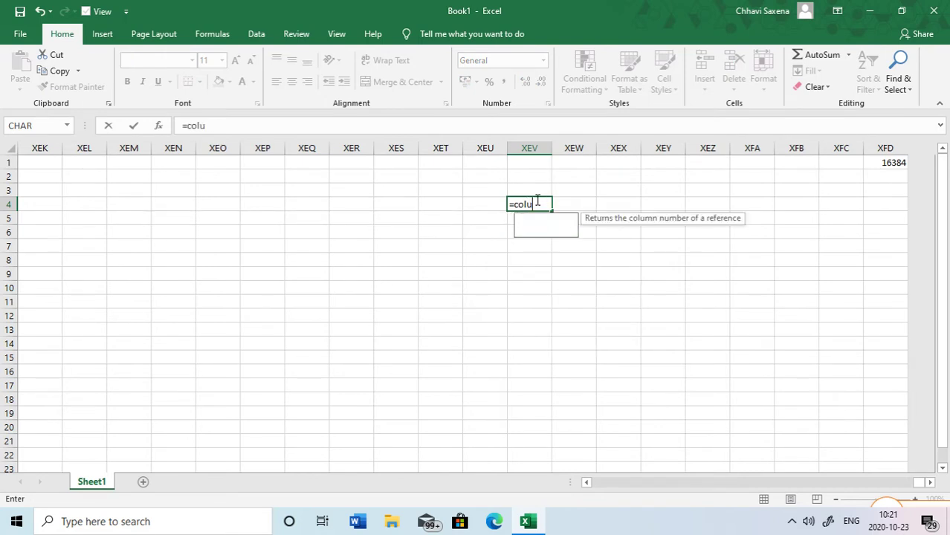
pyautogui.write('mn(')
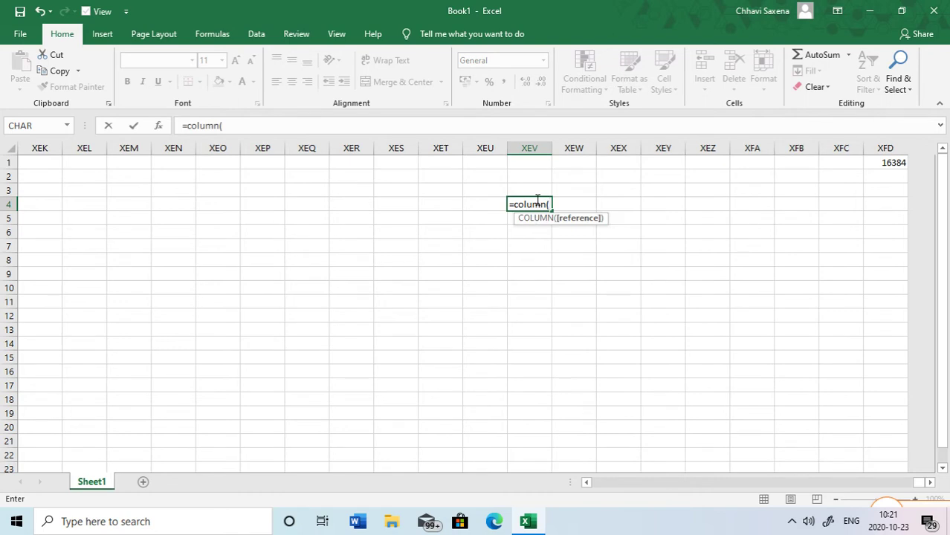
pyautogui.write(')')
pyautogui.press('Return')
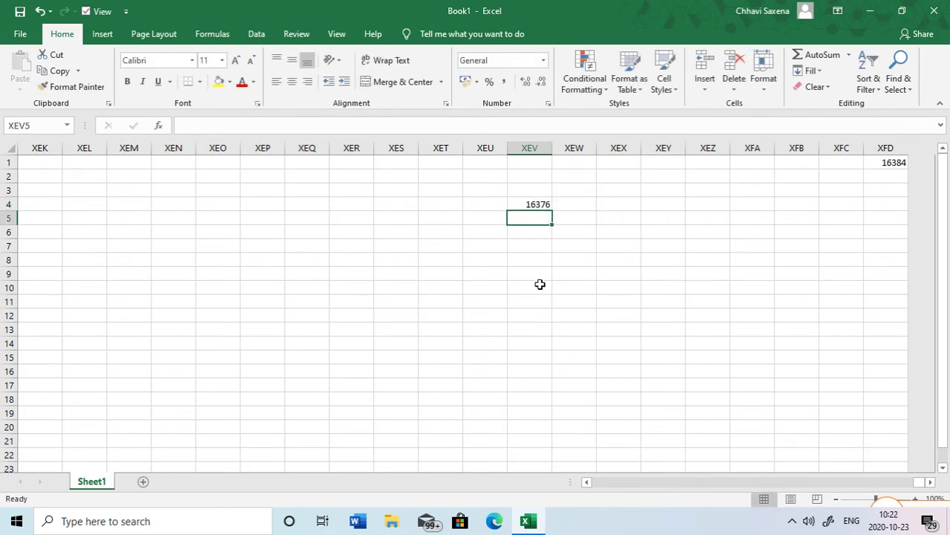
# Go to the start of row 2, the last row of column A, and back to the sheet's first row
pyautogui.click(458, 177)
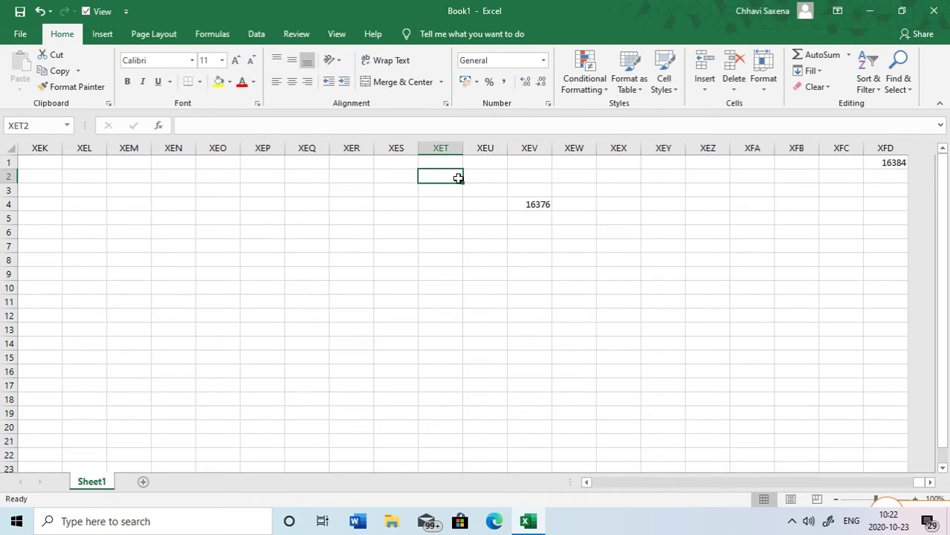
pyautogui.press('Home')
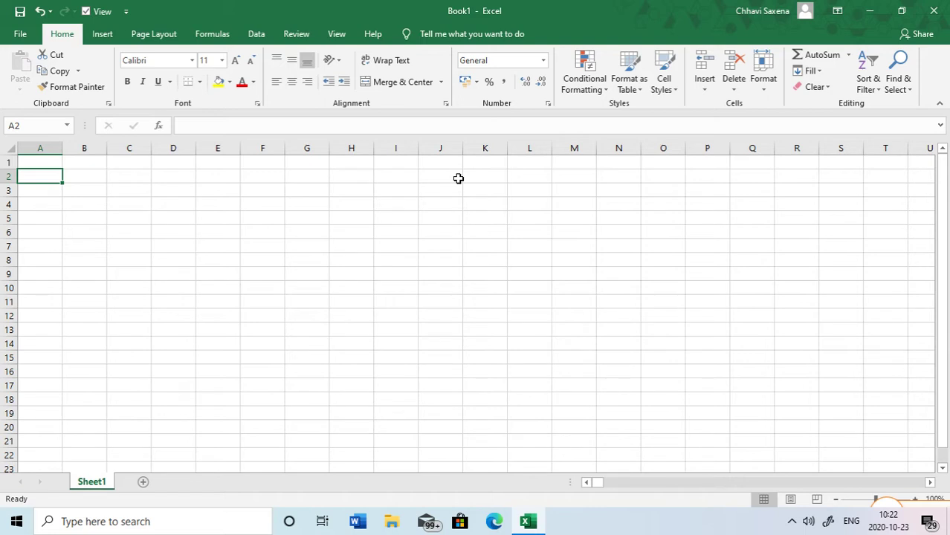
pyautogui.hotkey('ctrl', 'Down')
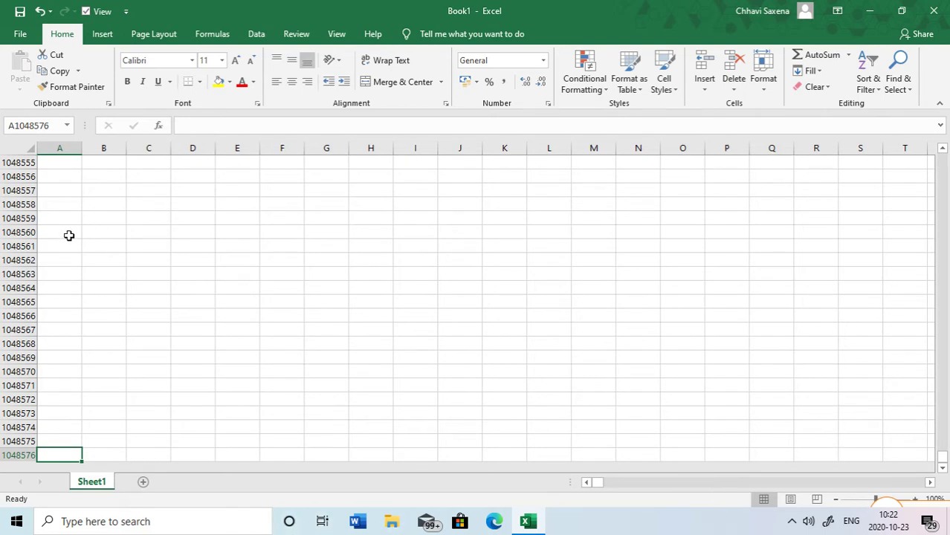
pyautogui.hotkey('ctrl', 'Home')
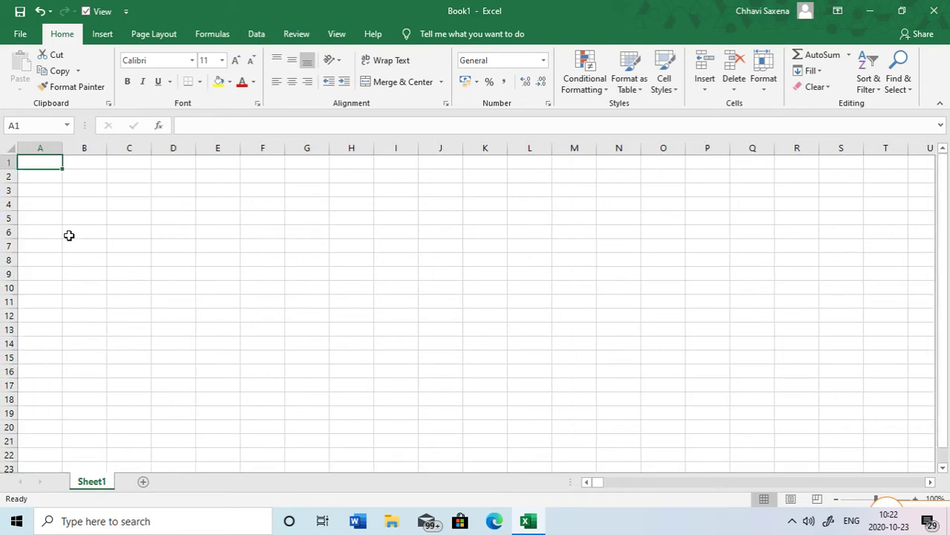
pyautogui.click(92, 167)
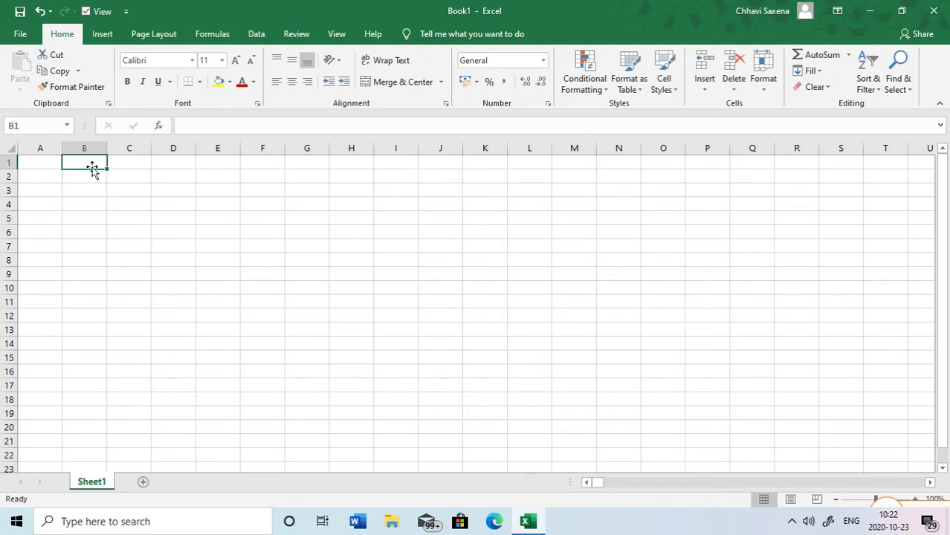
# Enter mon in cell A1 and autofill the weekday series down to A13
pyautogui.click(35, 169)
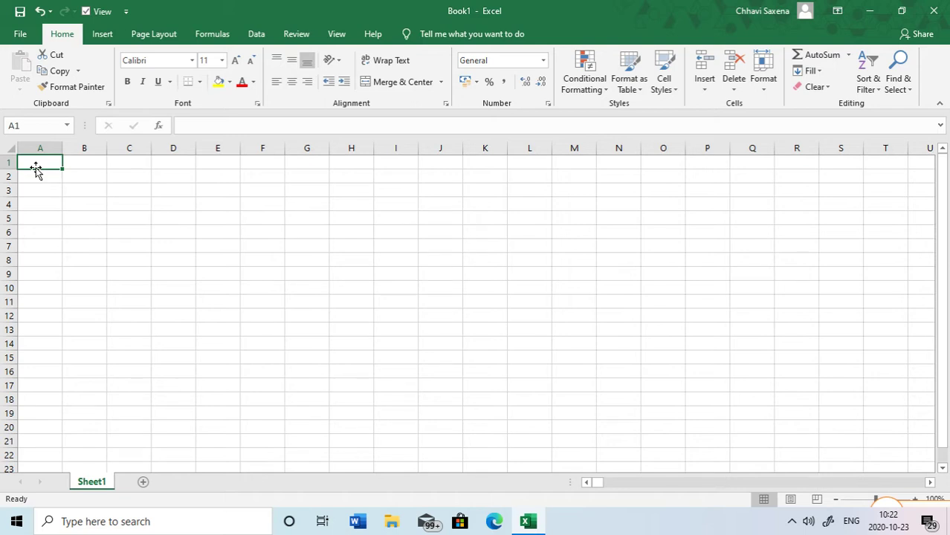
pyautogui.write('m')
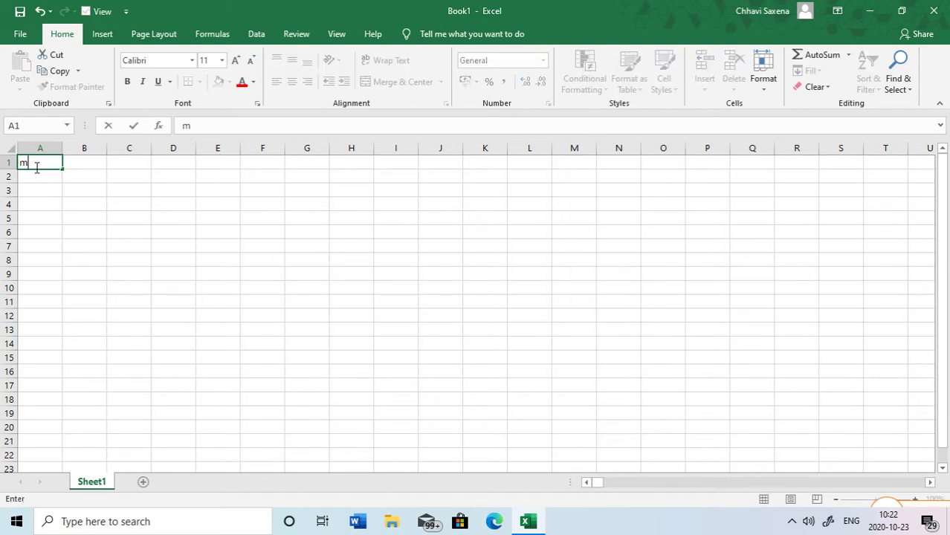
pyautogui.write('on')
pyautogui.moveTo(63, 169); pyautogui.dragTo(65, 341)
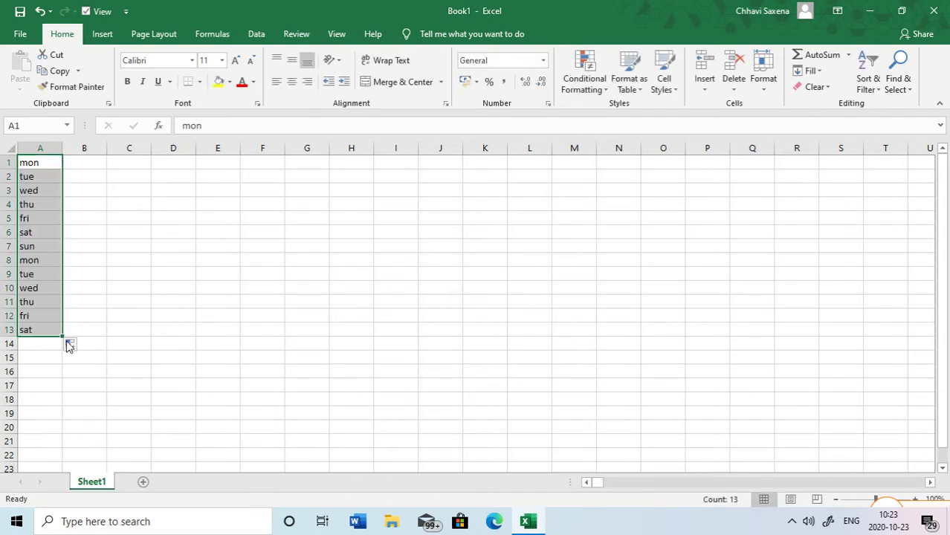
# Enter jan in cell D3 and autofill the month series down to D19
pyautogui.click(169, 187)
pyautogui.write('jan')
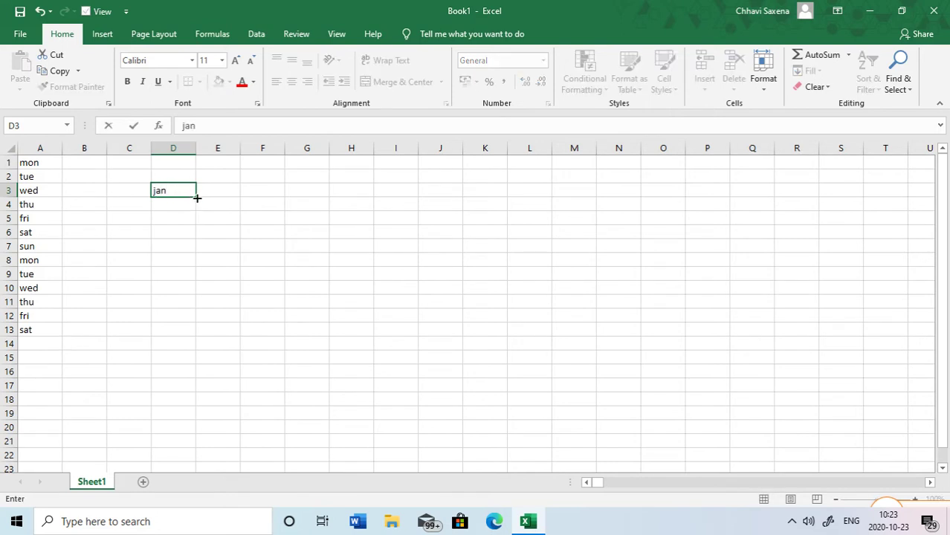
pyautogui.moveTo(196, 197); pyautogui.dragTo(221, 424)
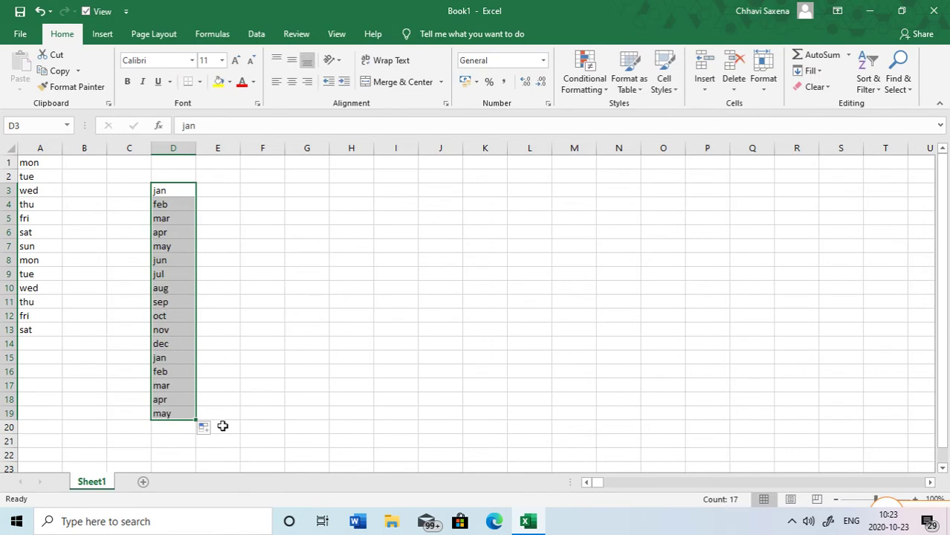
# Enter 2 in cell G2 and 4 in cell G3
pyautogui.click(303, 172)
pyautogui.write('2')
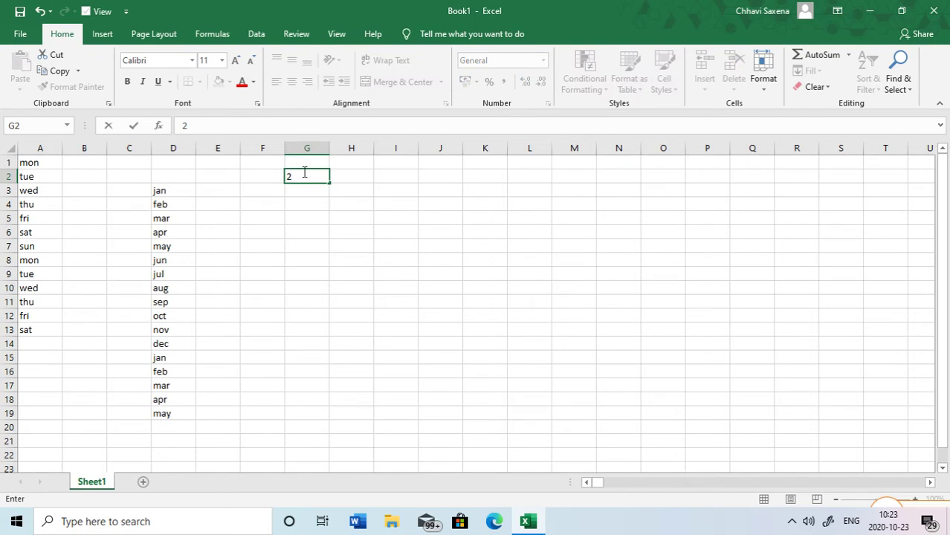
pyautogui.press('Return')
pyautogui.write('4')
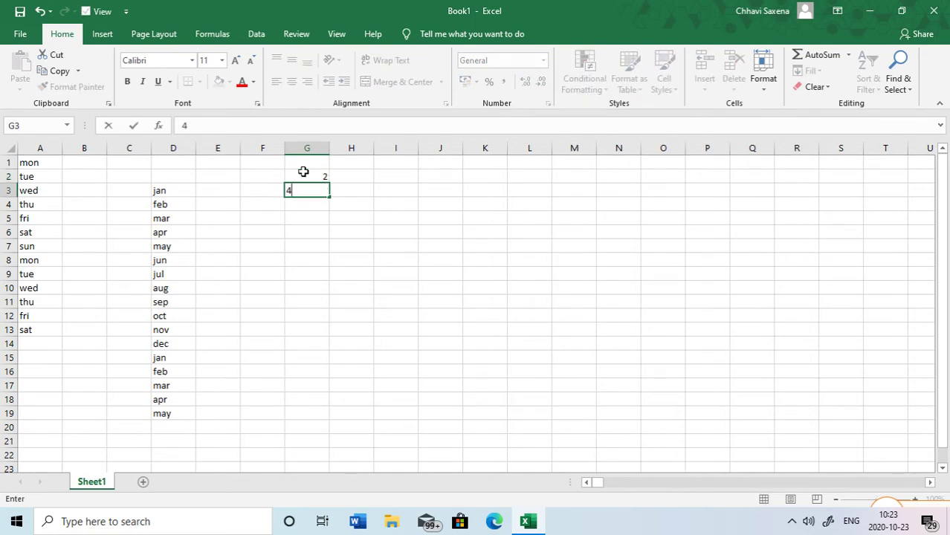
# Move the two numbers in G2:G3 one column over to H2:H3
pyautogui.click(304, 172)
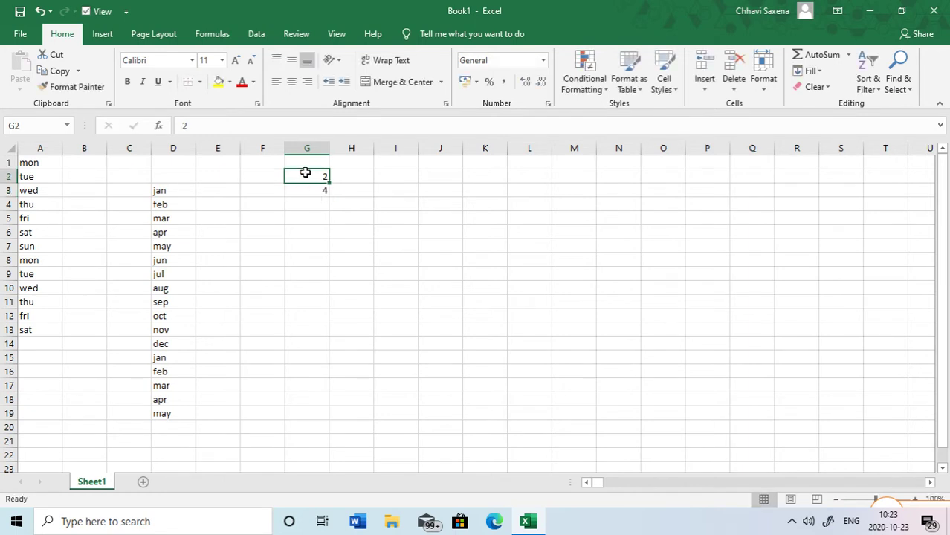
pyautogui.moveTo(305, 176); pyautogui.dragTo(306, 187)
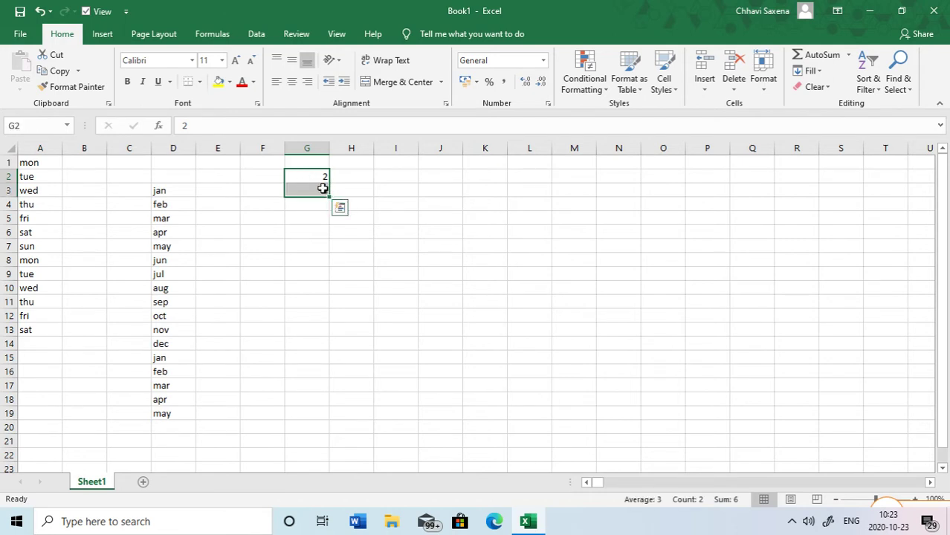
pyautogui.moveTo(318, 171)
pyautogui.mouseDown()
pyautogui.moveTo(335, 204)
pyautogui.moveTo(334, 176)
pyautogui.mouseUp()
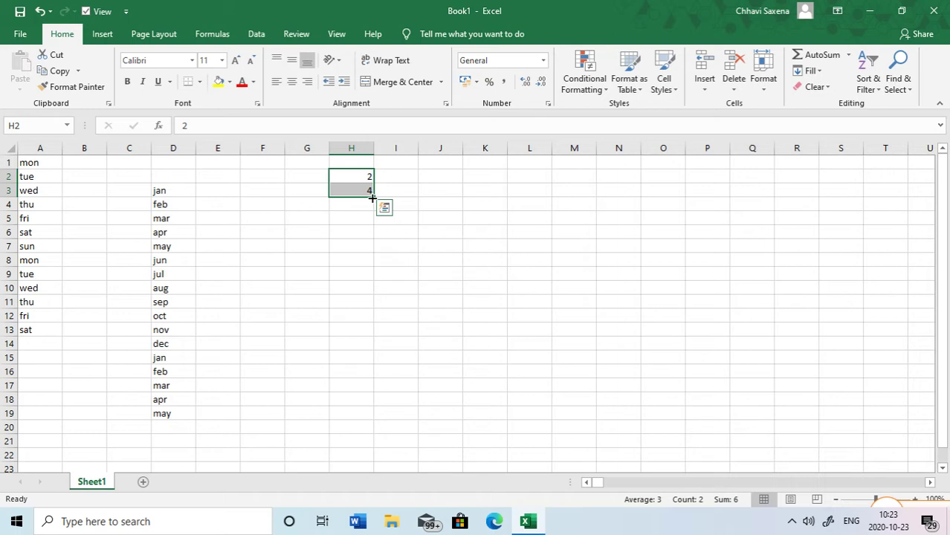
# Autofill the number series from H2:H3 down to cell H11
pyautogui.moveTo(373, 198); pyautogui.dragTo(373, 312)
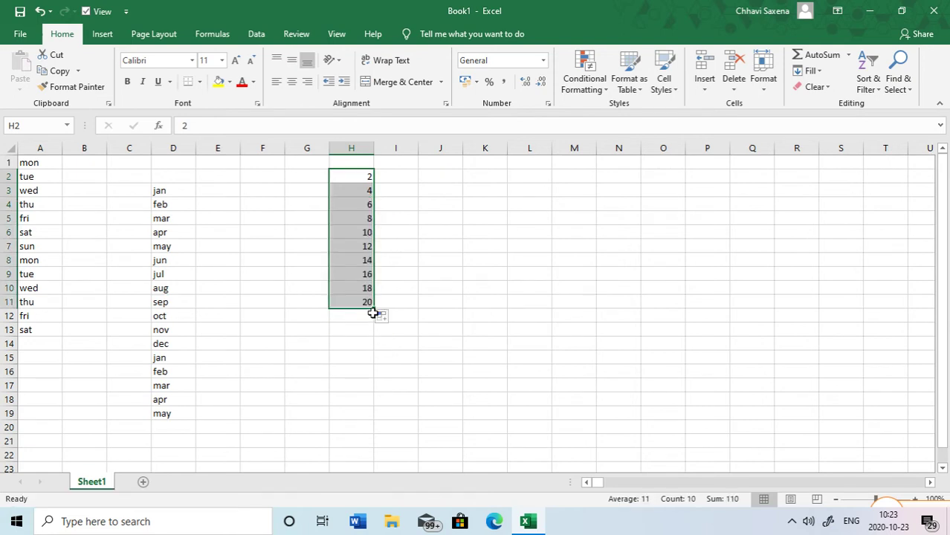
# Enter 3 in cell K3 and 6 in cell K4, and autofill the series down to K16
pyautogui.click(474, 188)
pyautogui.write('3')
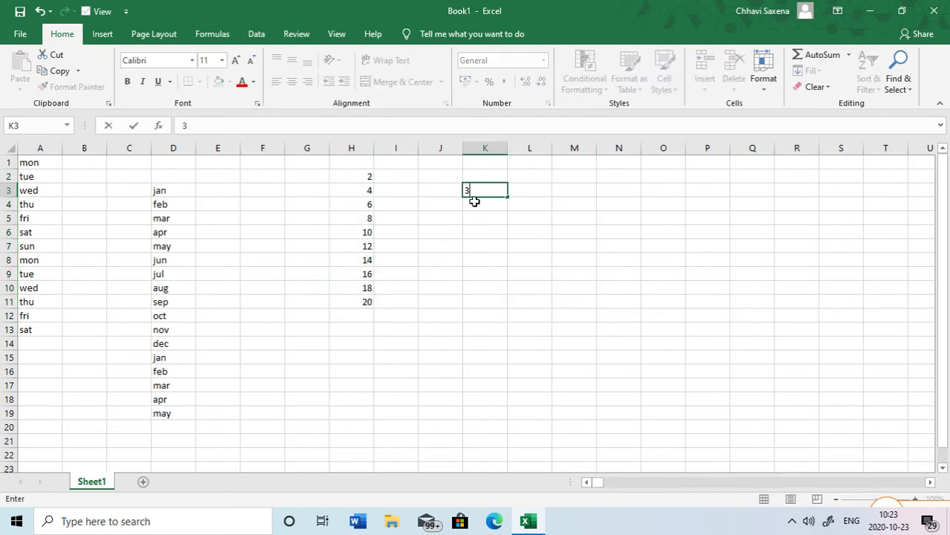
pyautogui.click(475, 202)
pyautogui.write('6')
pyautogui.click(466, 192)
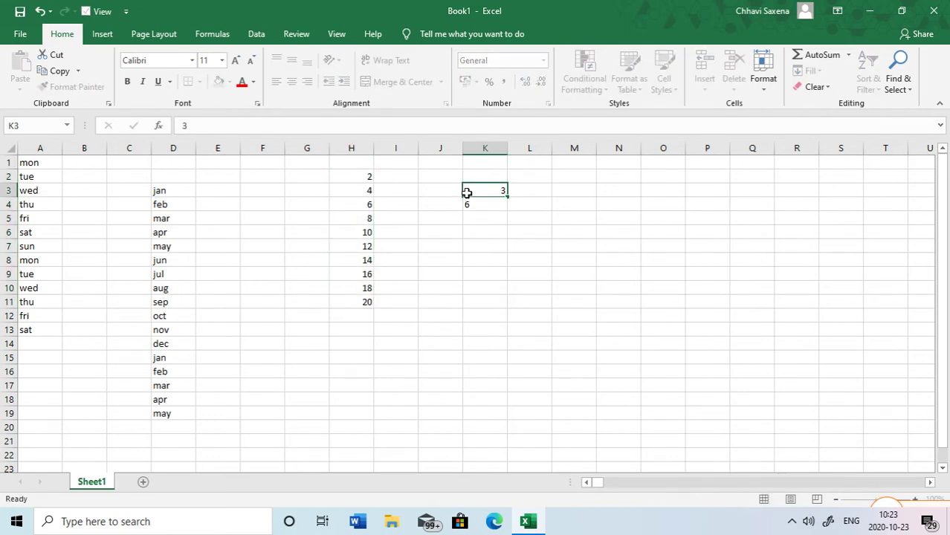
pyautogui.moveTo(466, 192)
pyautogui.mouseDown()
pyautogui.moveTo(509, 295)
pyautogui.moveTo(507, 377)
pyautogui.mouseUp()
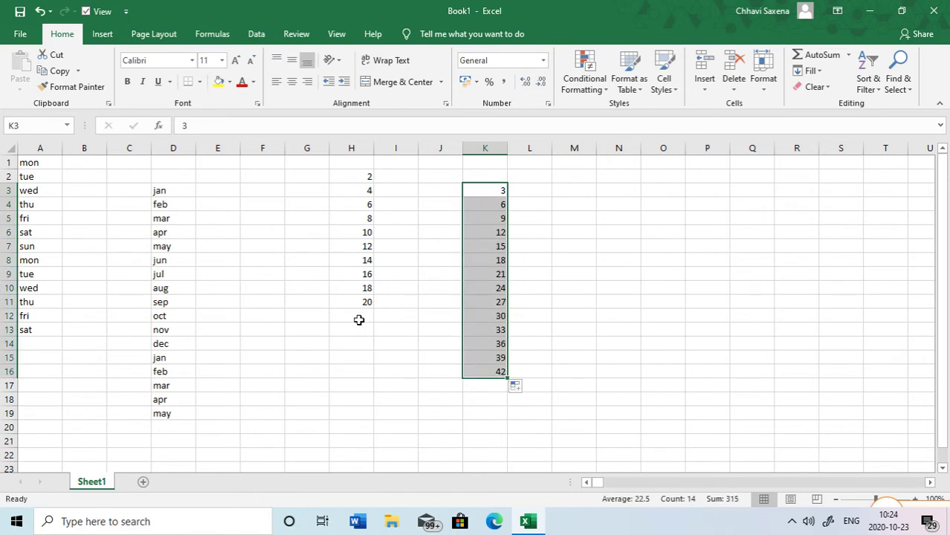
# Insert the current time in cell F2 and the current date in cell F8
pyautogui.click(272, 179)
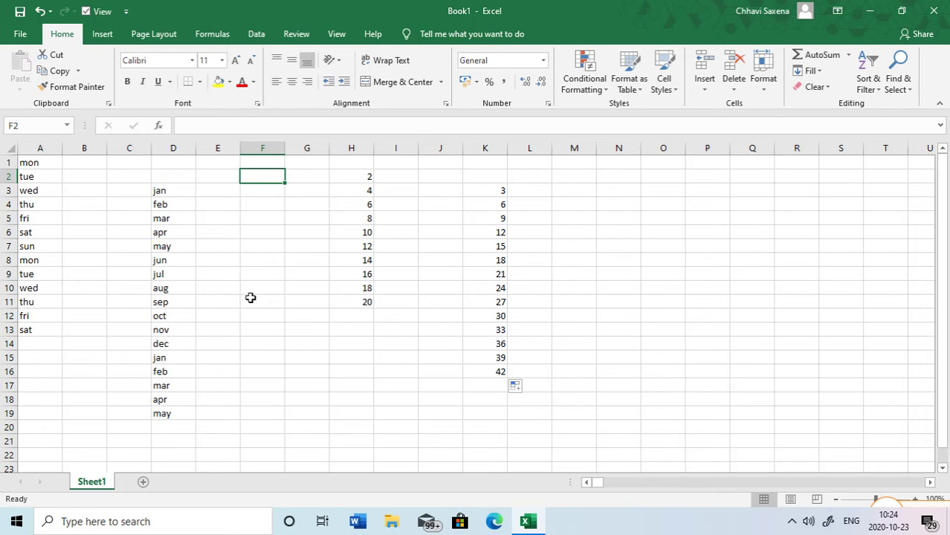
pyautogui.hotkey('ctrl', 'shift', ';')
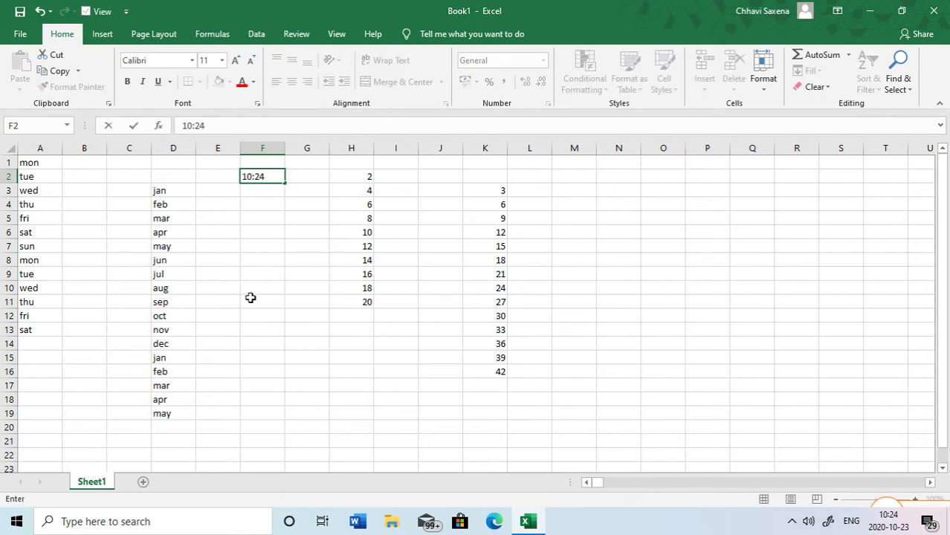
pyautogui.click(265, 259)
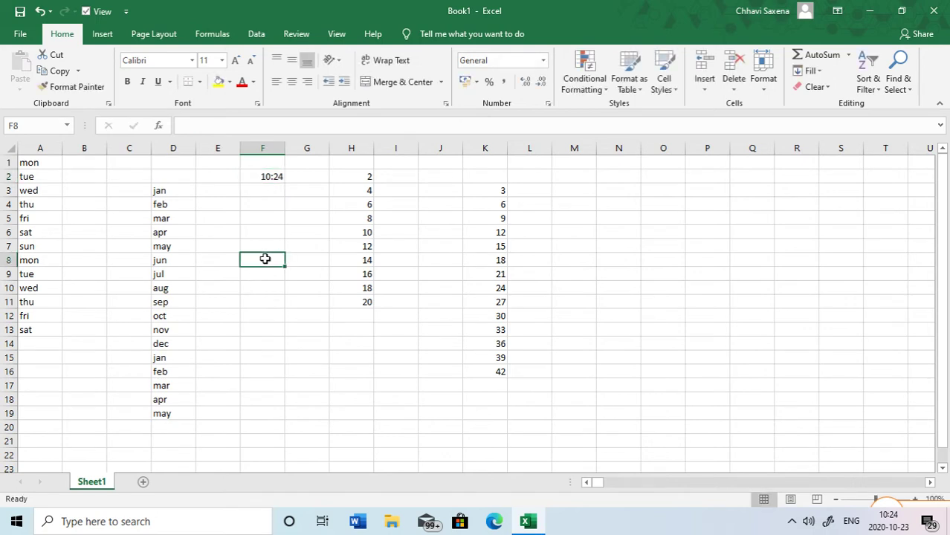
pyautogui.hotkey('ctrl', ';')
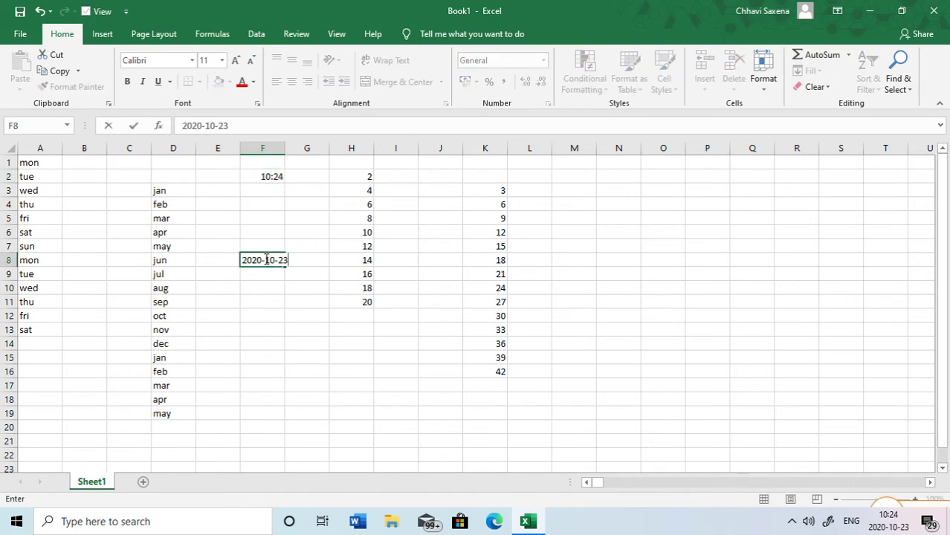
pyautogui.click(295, 329)
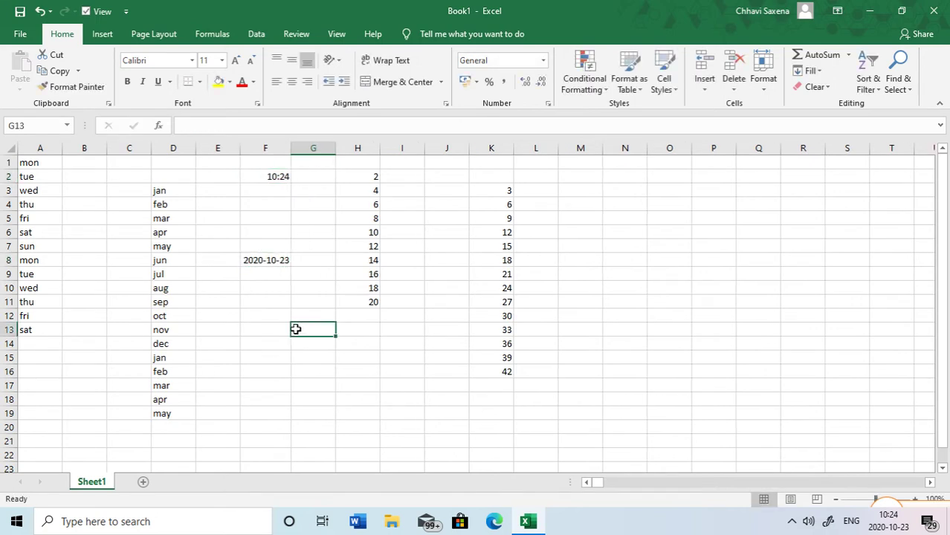
# Clear the contents of cells A1:L21
pyautogui.click(304, 232)
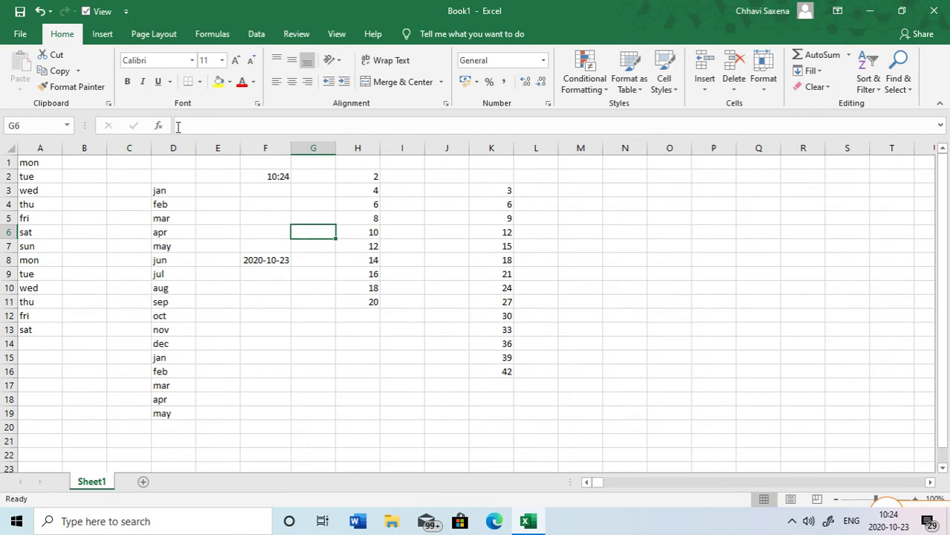
pyautogui.moveTo(34, 164); pyautogui.dragTo(521, 421)
pyautogui.press('Delete')
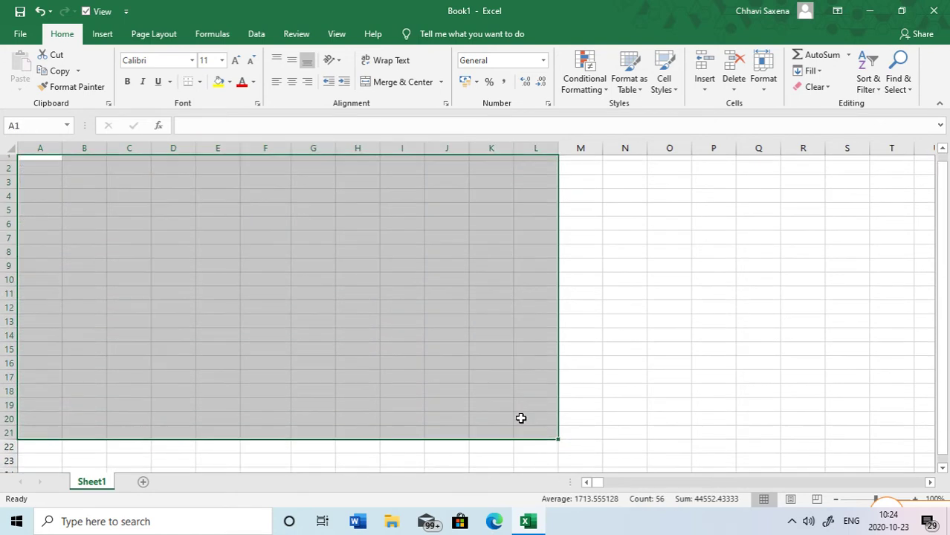
# Enter the title Marksheet in cell E1 and format it bold at font size 16
pyautogui.click(221, 161)
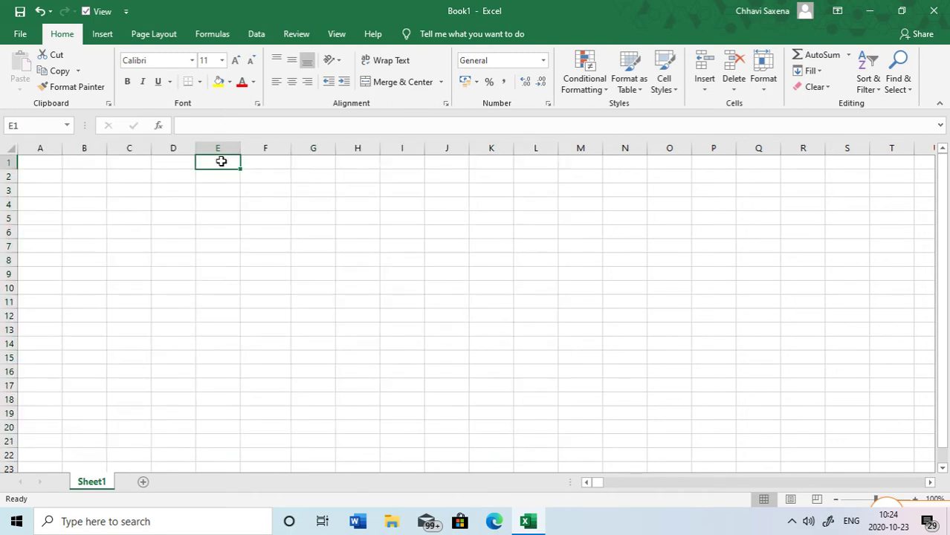
pyautogui.write('Mar')
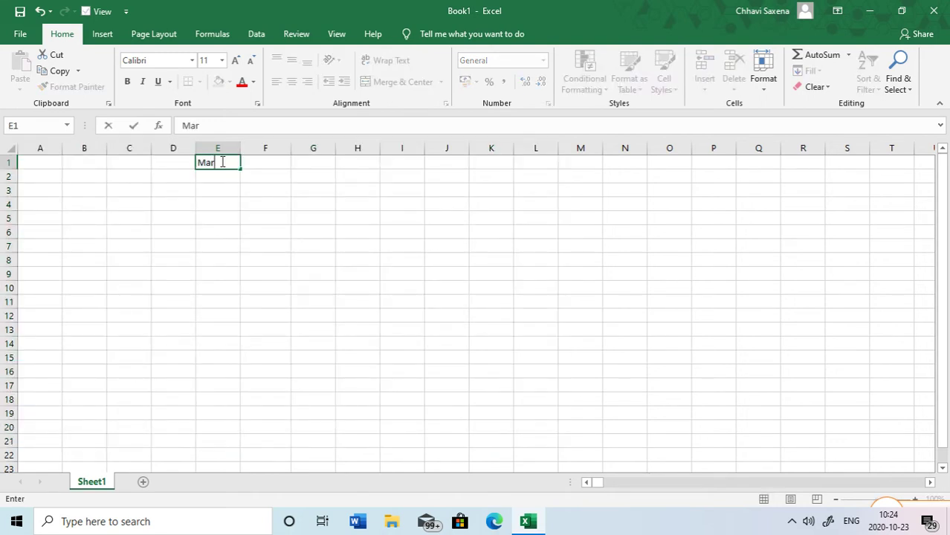
pyautogui.write('ksheet')
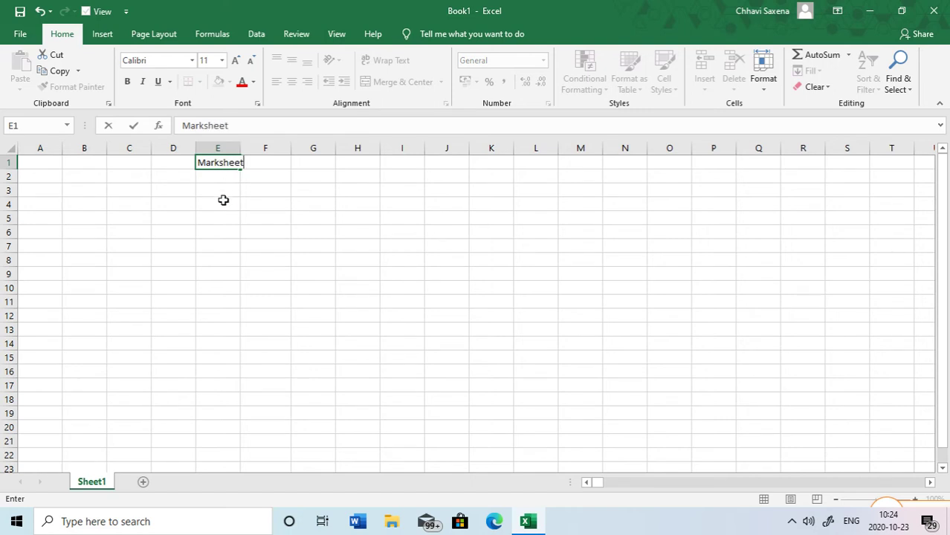
pyautogui.click(206, 187)
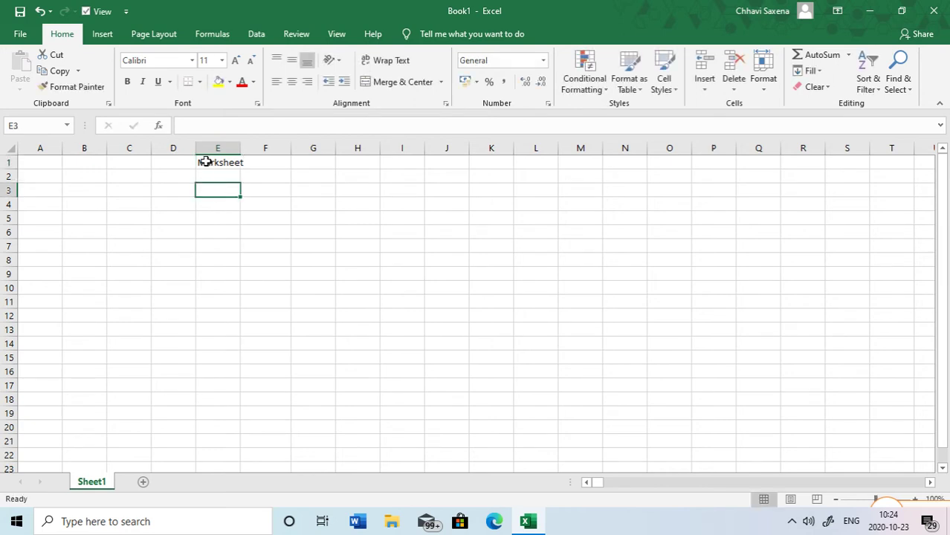
pyautogui.click(205, 162)
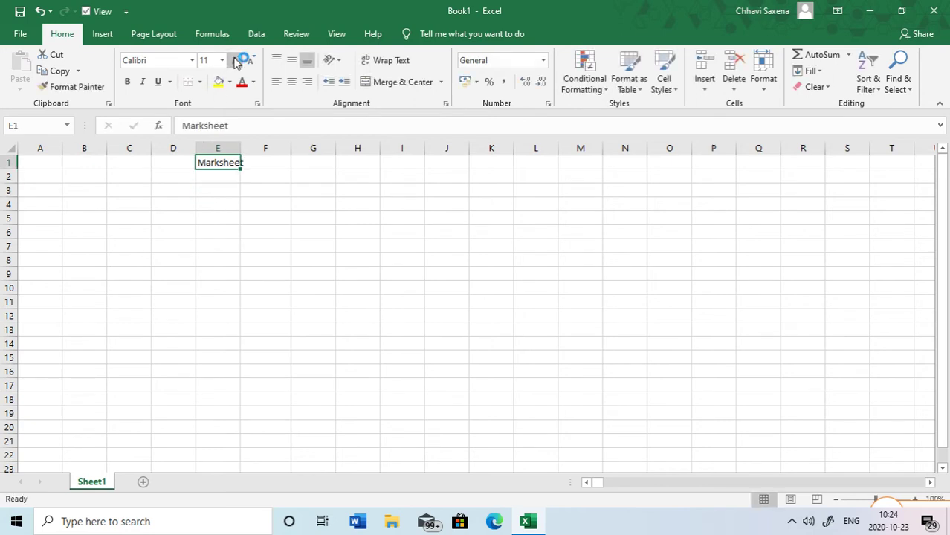
pyautogui.click(126, 82)
pyautogui.hotkey('ctrl', 'shift', '.')
pyautogui.hotkey('ctrl', 'shift', '.')
pyautogui.hotkey('ctrl', 'shift', '.')
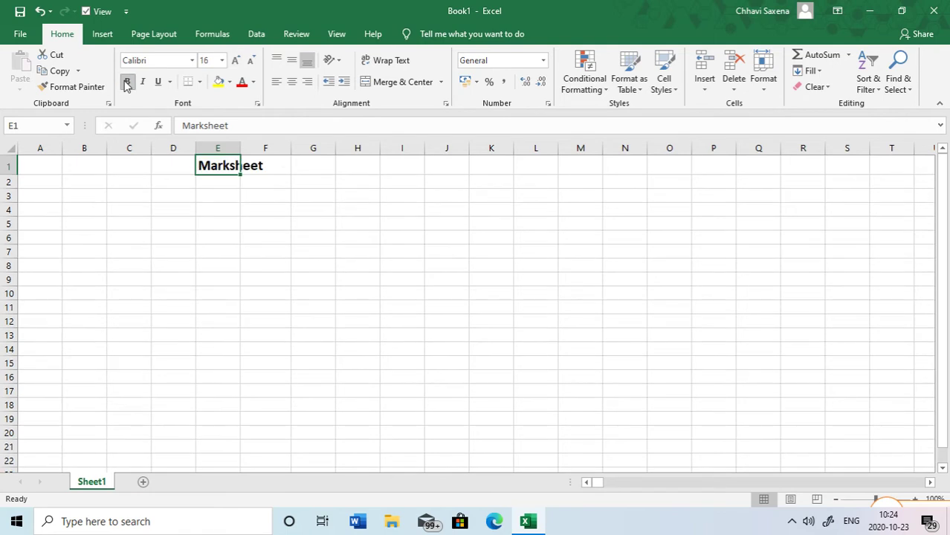
# Enter the headers Name, english, hindi, maths, comupter and total across cells A2:F2
pyautogui.click(46, 188)
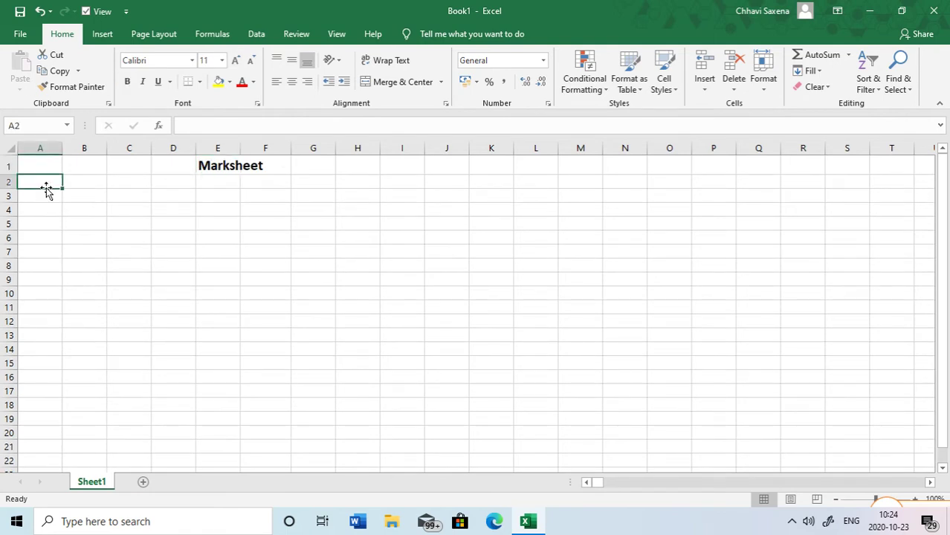
pyautogui.write('Name')
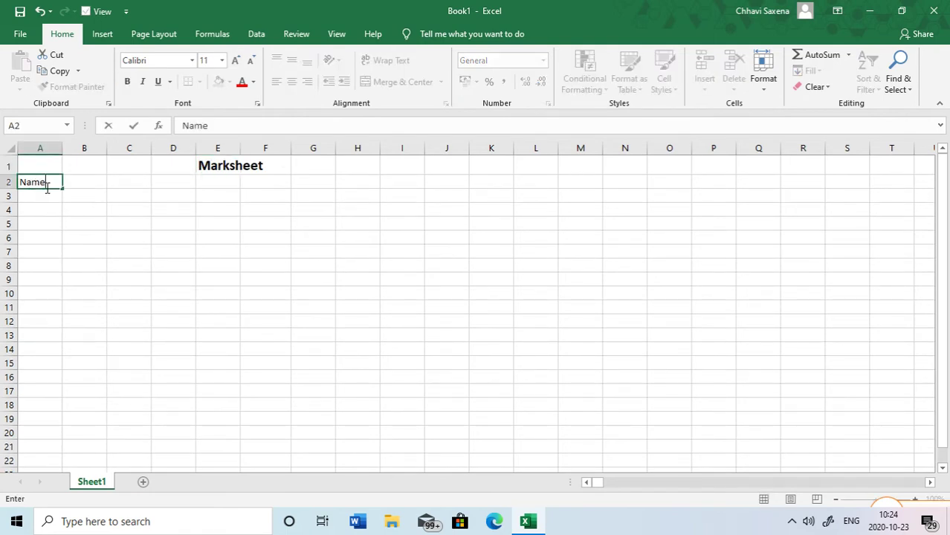
pyautogui.press('Tab')
pyautogui.write('engl')
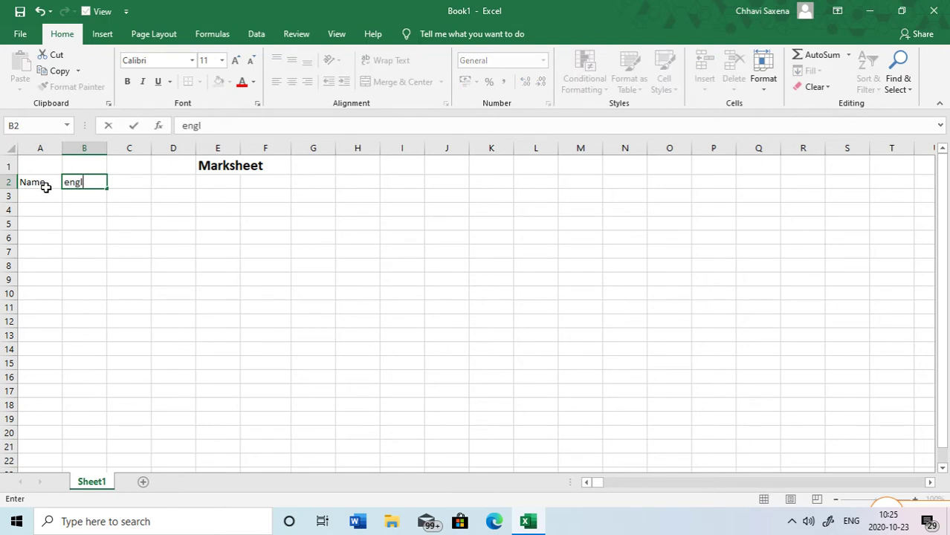
pyautogui.write('ish')
pyautogui.press('Tab')
pyautogui.write('h')
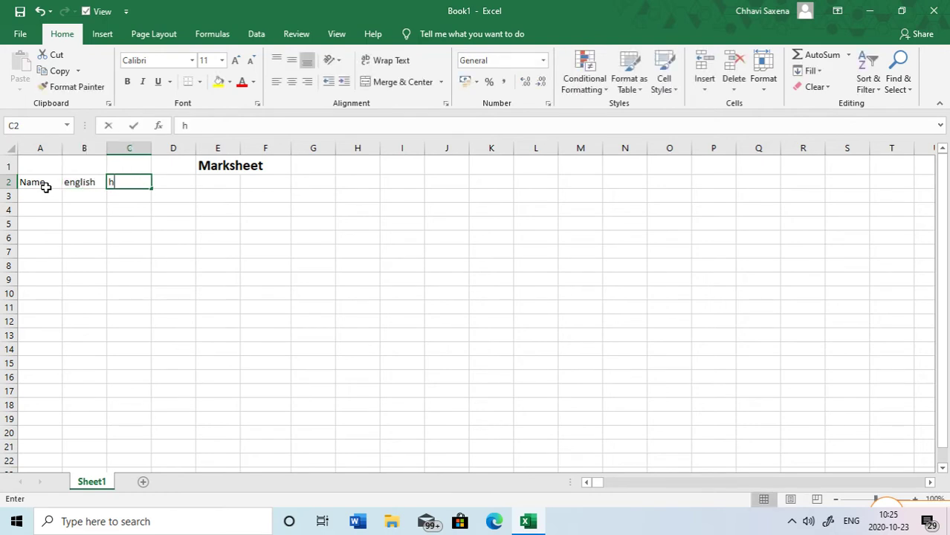
pyautogui.write('indi')
pyautogui.press('Tab')
pyautogui.write('ma')
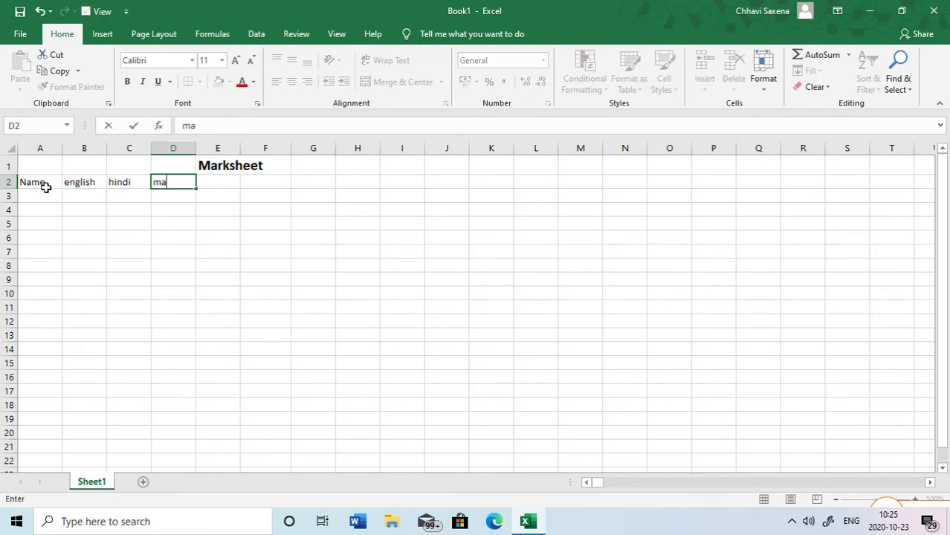
pyautogui.write('ths')
pyautogui.press('Tab')
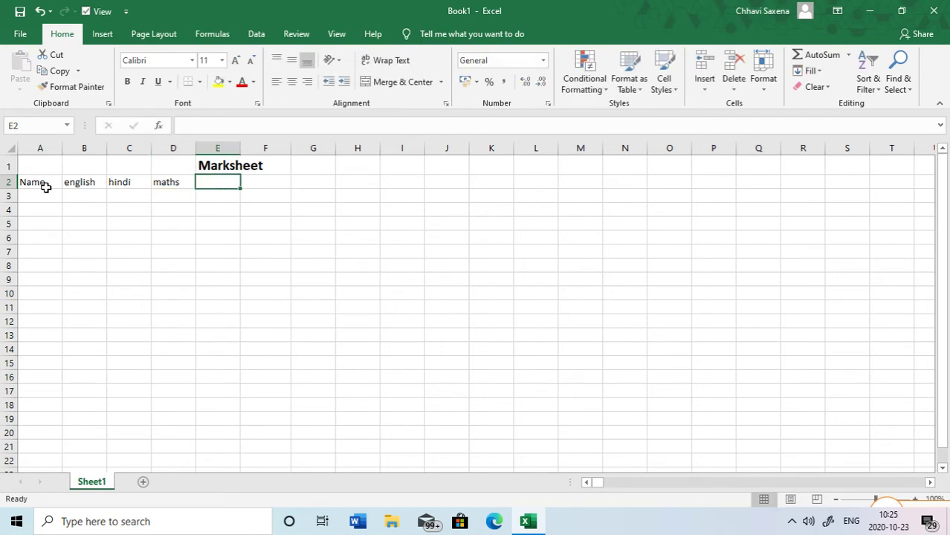
pyautogui.write('comup')
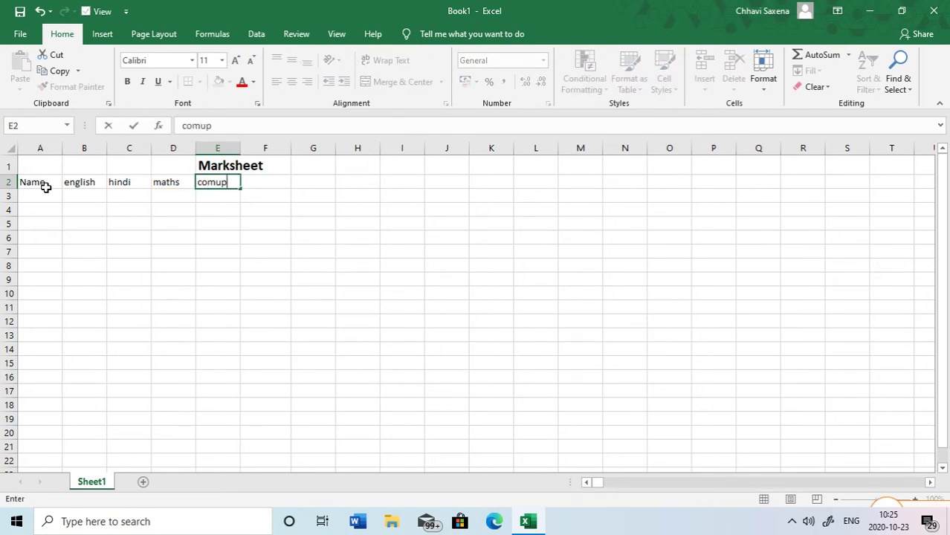
pyautogui.write('ter')
pyautogui.press('Tab')
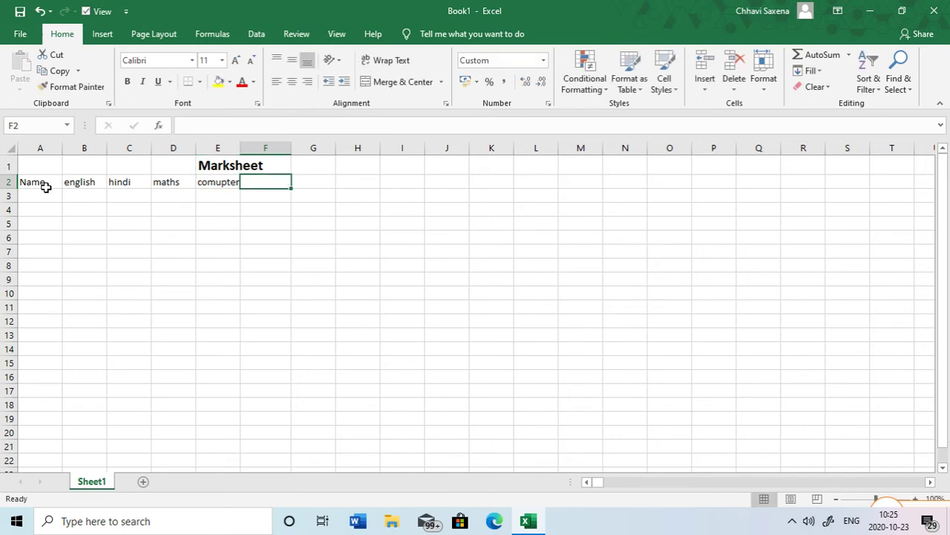
pyautogui.write('total')
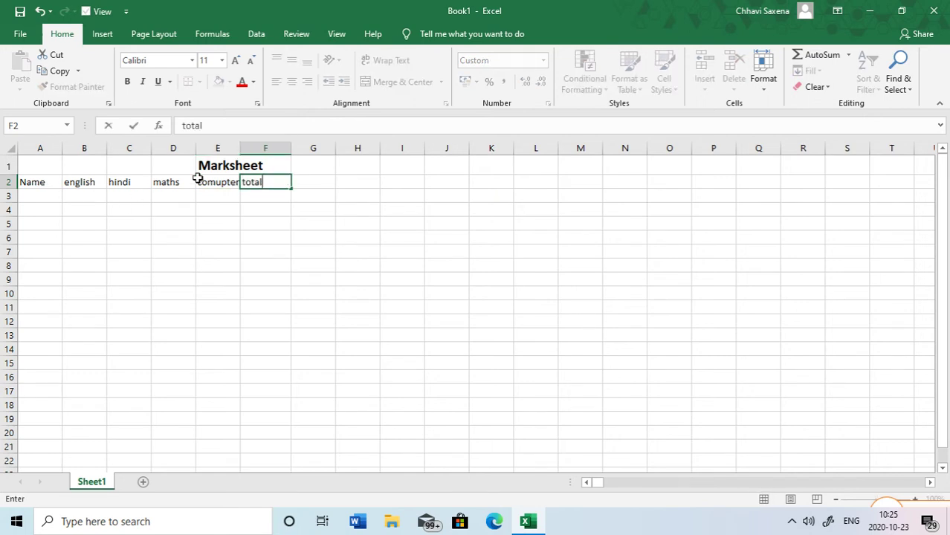
# Widen column E slightly so that its header in row 2 fits
pyautogui.click(241, 144)
pyautogui.moveTo(241, 147); pyautogui.dragTo(246, 150)
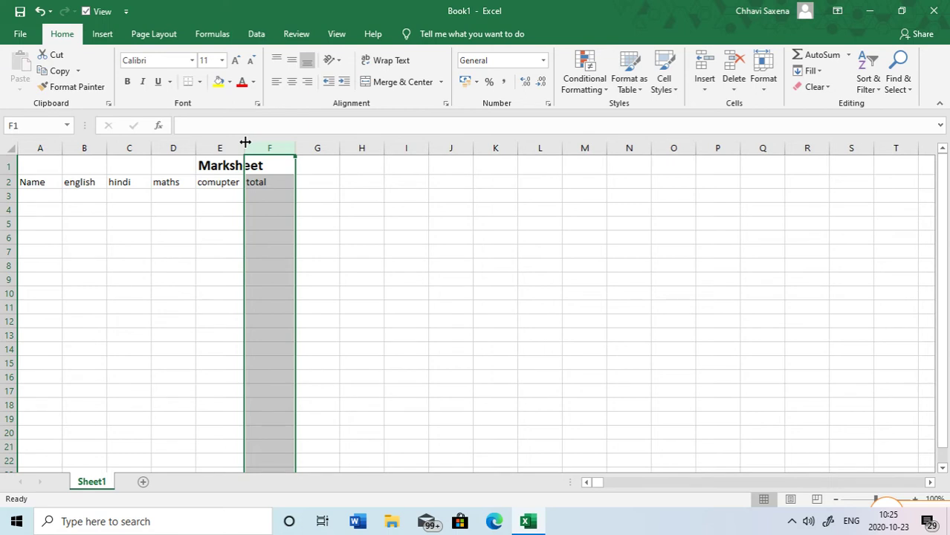
pyautogui.click(289, 236)
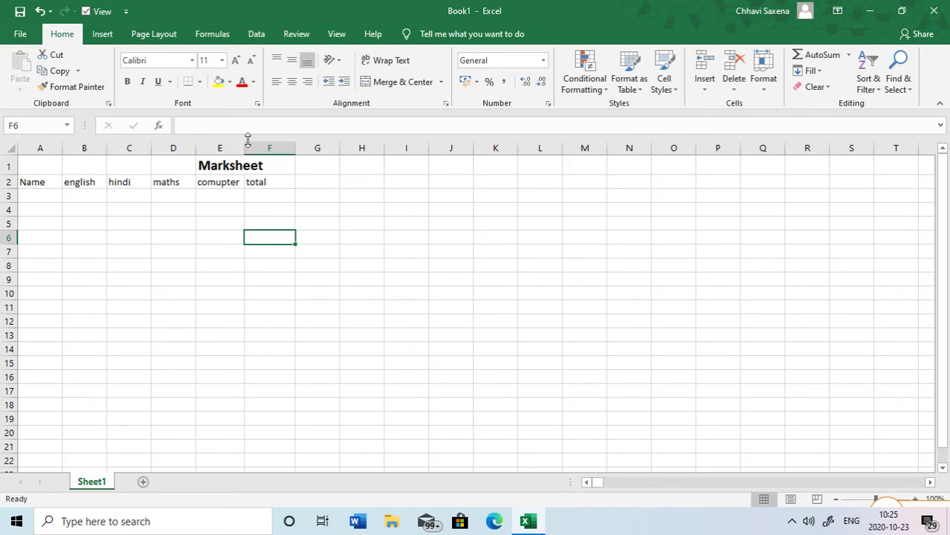
# Enter the first student's name in cell A3 and the marks 75, 85, 45 and 60 across B3:E3
pyautogui.click(45, 198)
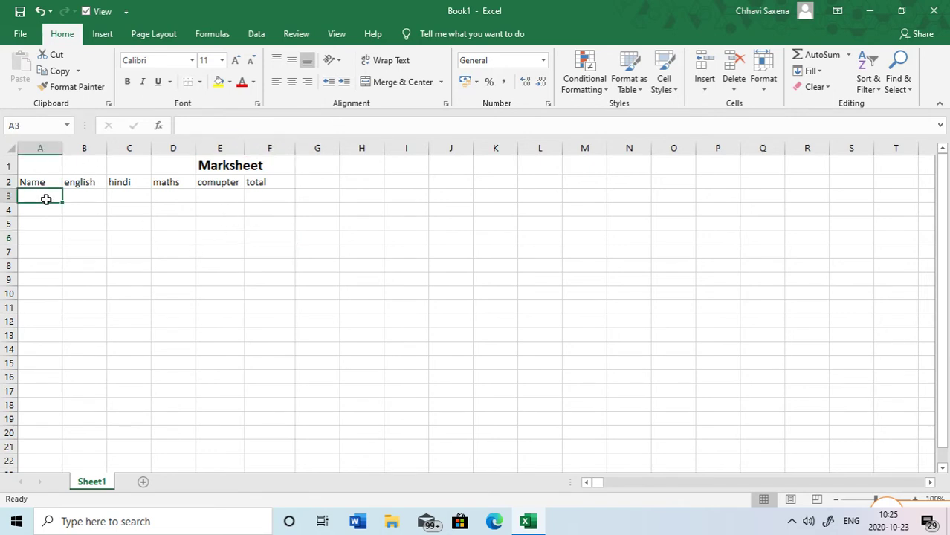
pyautogui.write('Pooja')
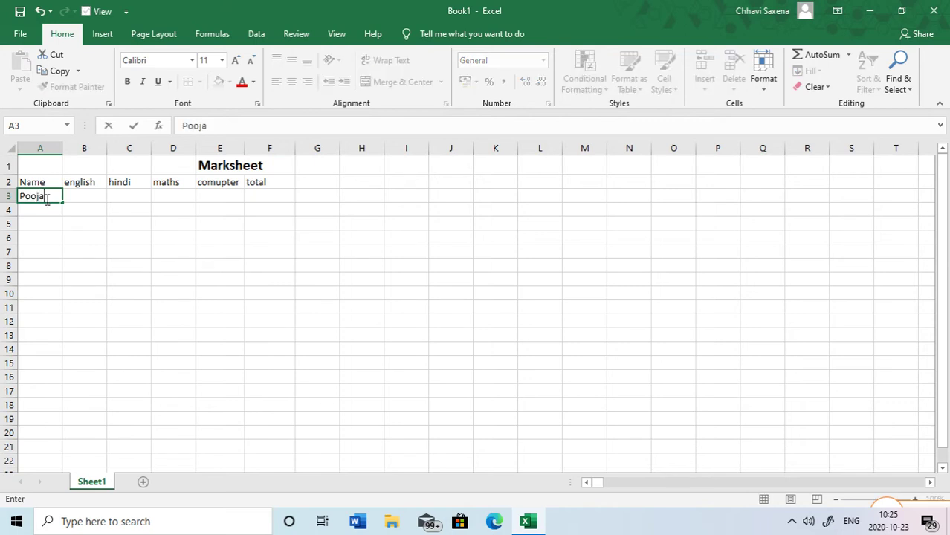
pyautogui.press('Tab')
pyautogui.write('75')
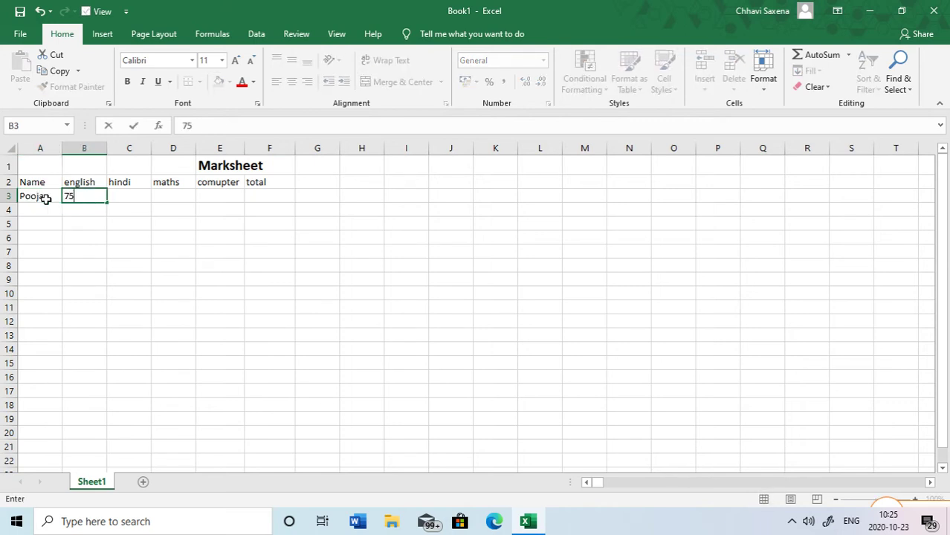
pyautogui.press('Tab')
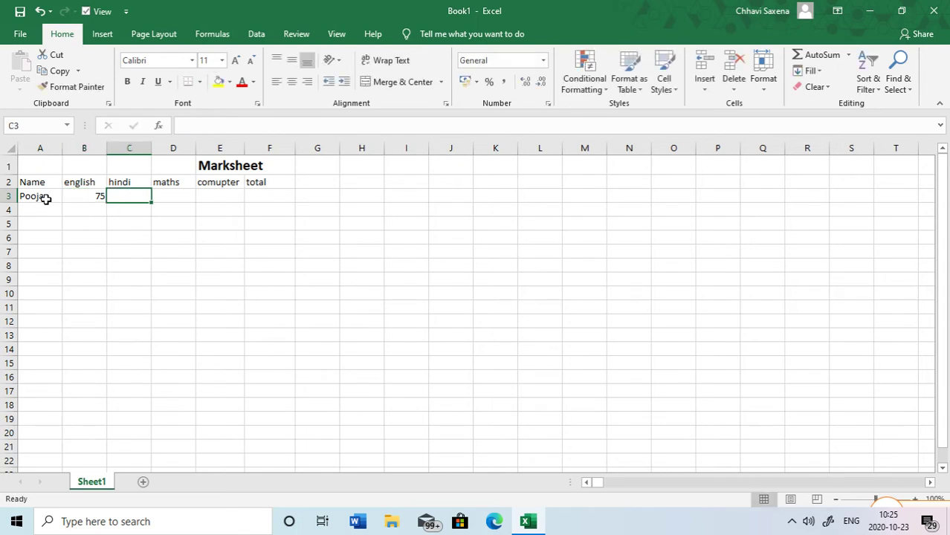
pyautogui.write('85')
pyautogui.press('Tab')
pyautogui.write('45')
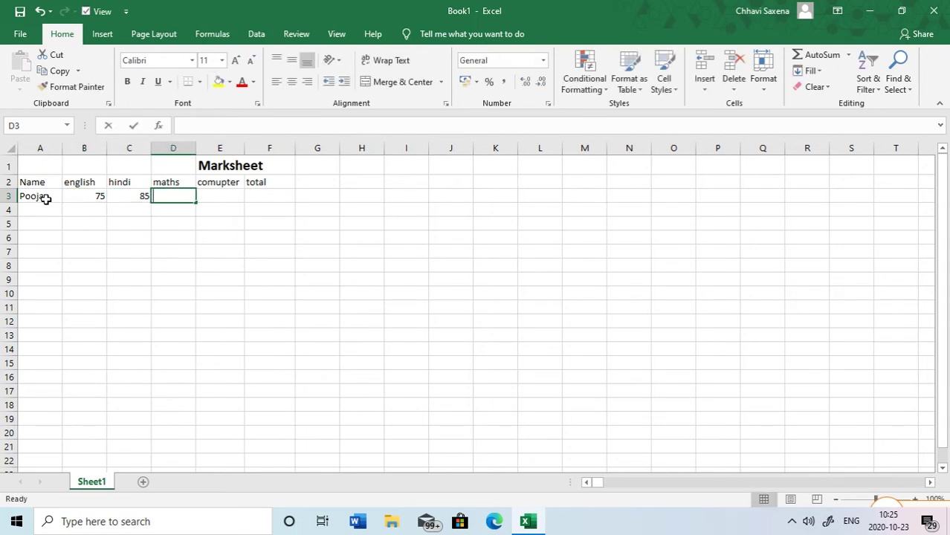
pyautogui.press('Tab')
pyautogui.write('60')
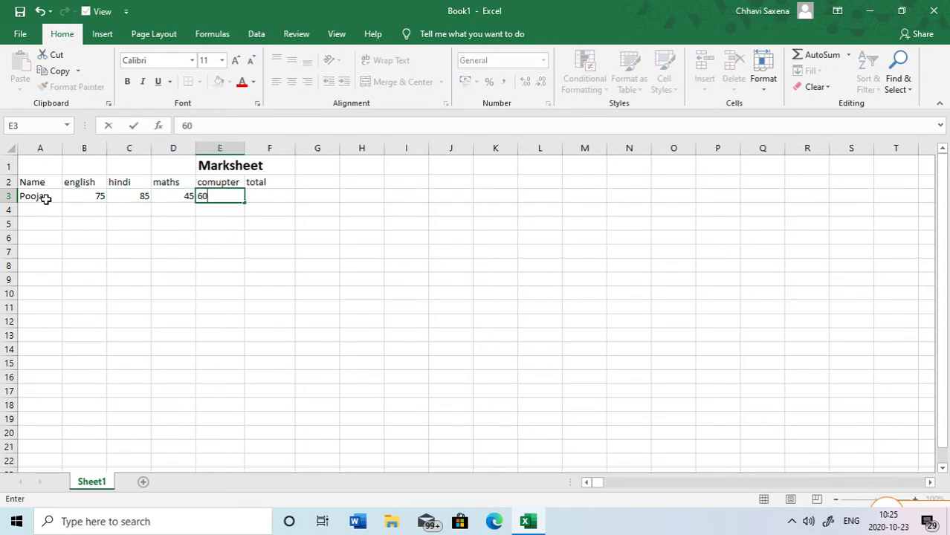
pyautogui.press('Tab')
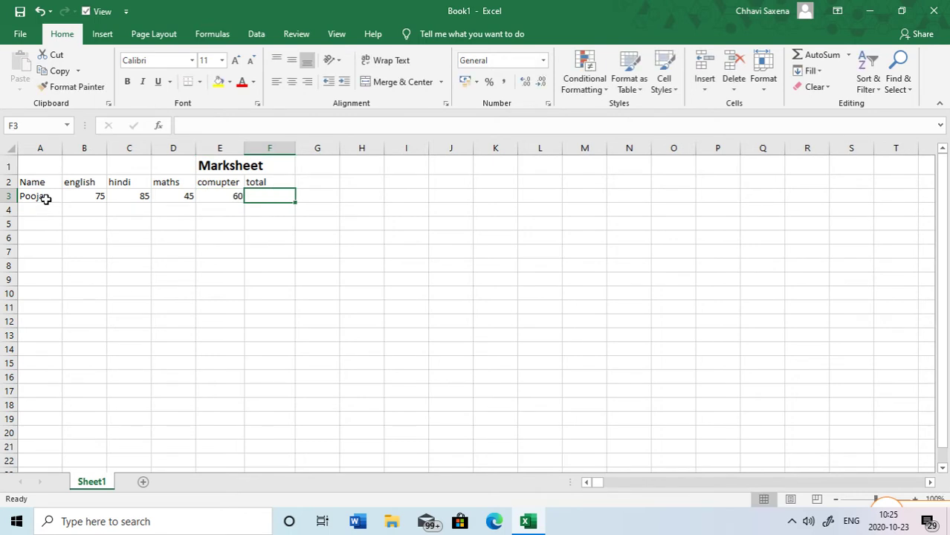
# Total the first student's marks in cell F3 with =sum(b3:e3) and check the entered formula
pyautogui.write('=')
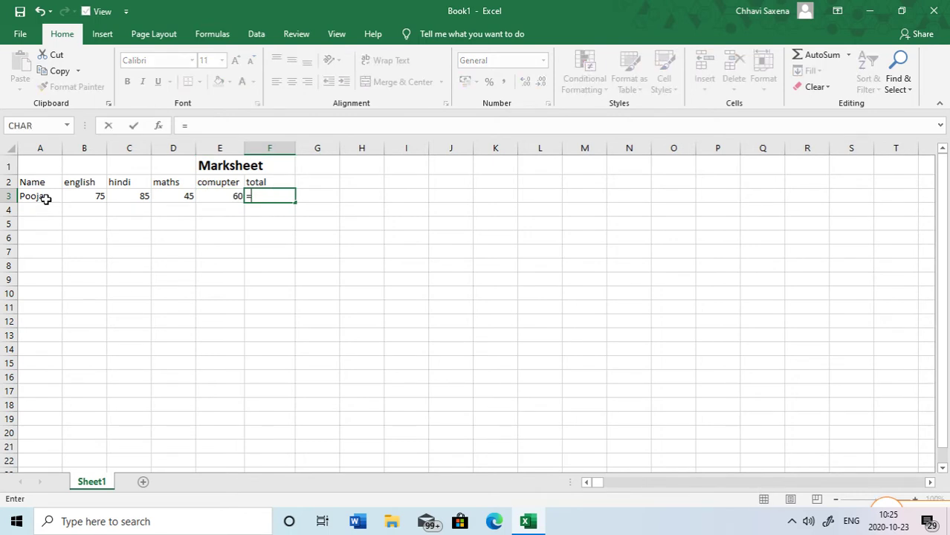
pyautogui.write('sum')
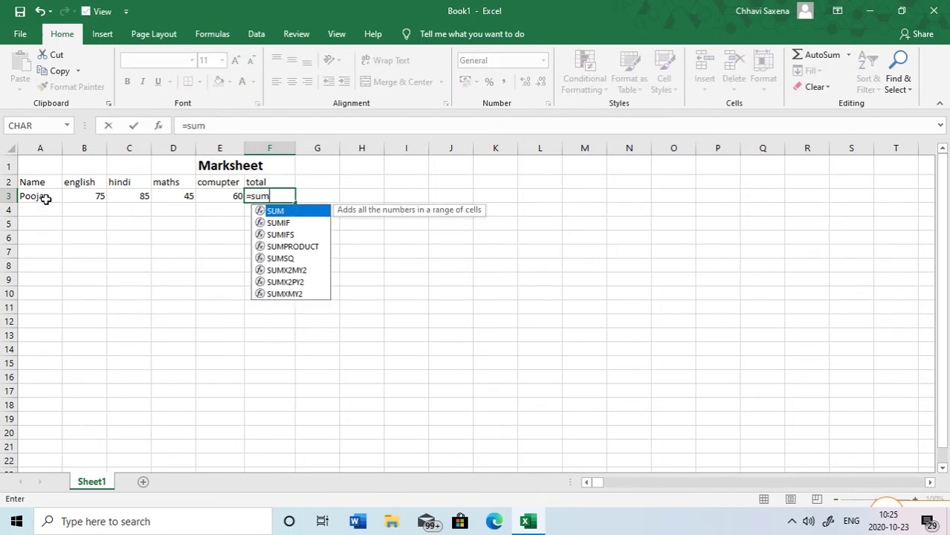
pyautogui.write('(')
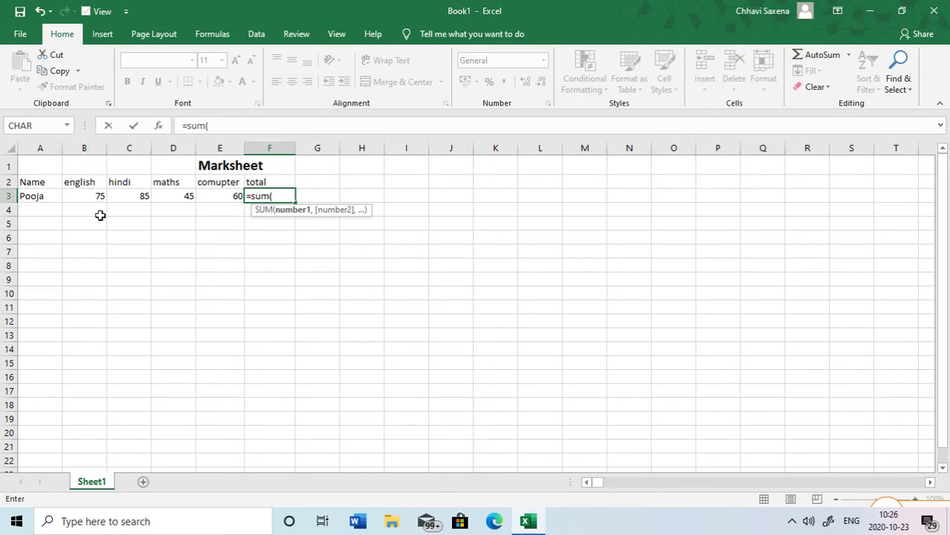
pyautogui.write('b3')
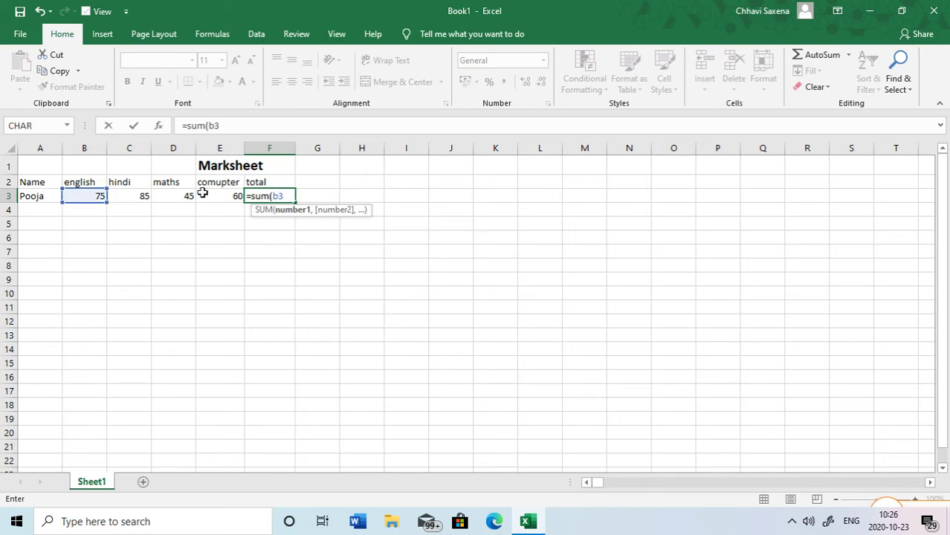
pyautogui.write(':e3')
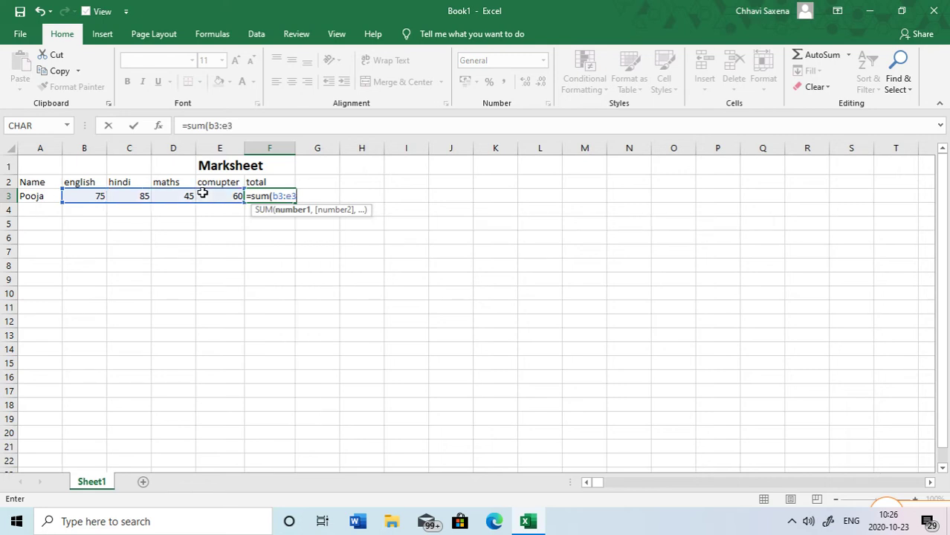
pyautogui.write(')')
pyautogui.press('Return')
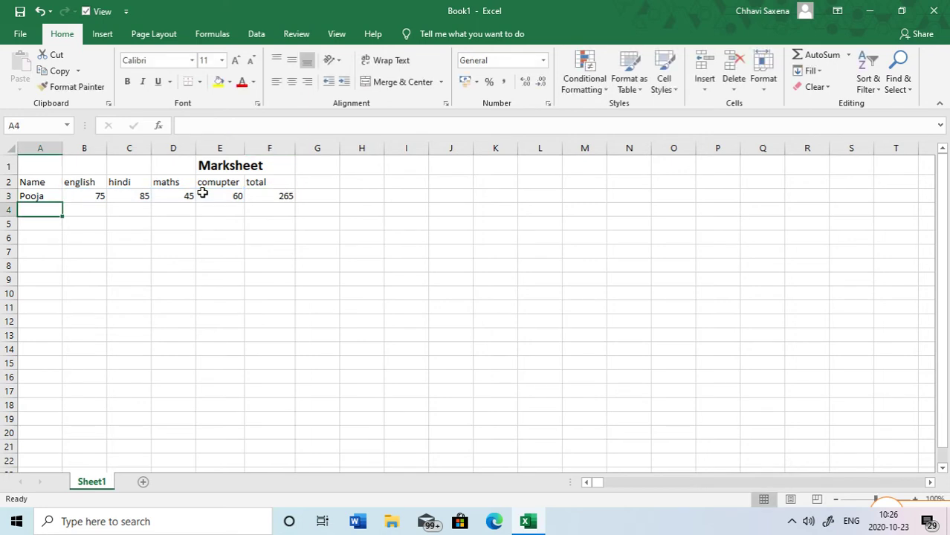
pyautogui.click(271, 198)
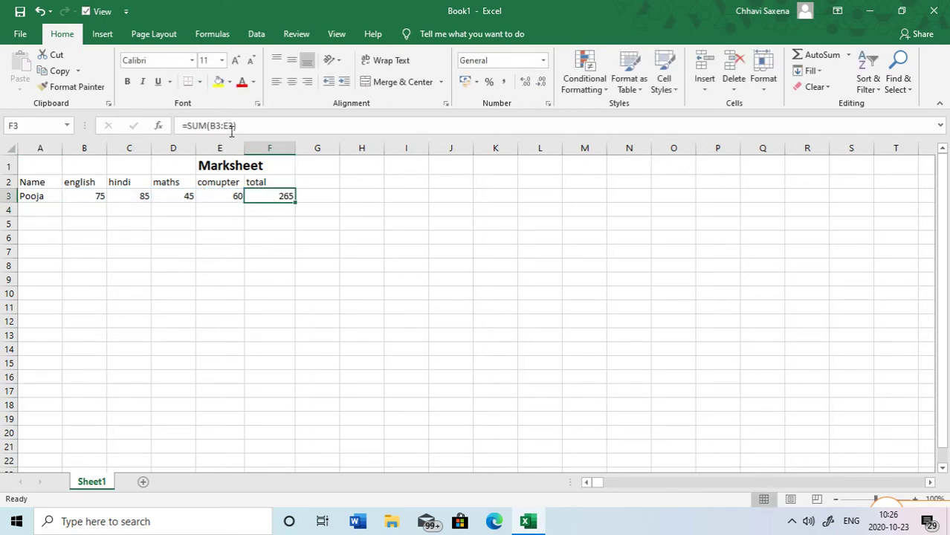
# Enter the second student's name in cell A4 and the marks 74, 85, 62 and 46 across B4:E4
pyautogui.click(47, 209)
pyautogui.write('ram')
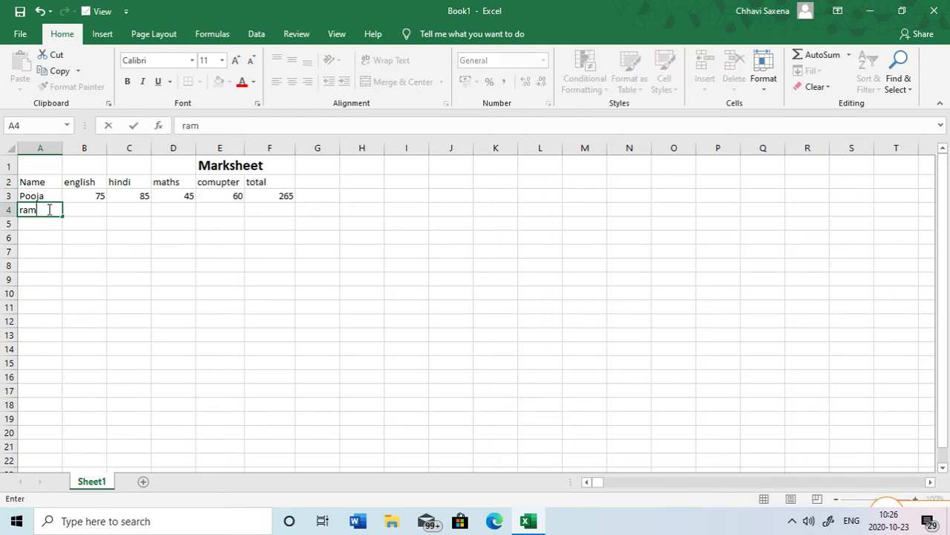
pyautogui.press('Tab')
pyautogui.write('74')
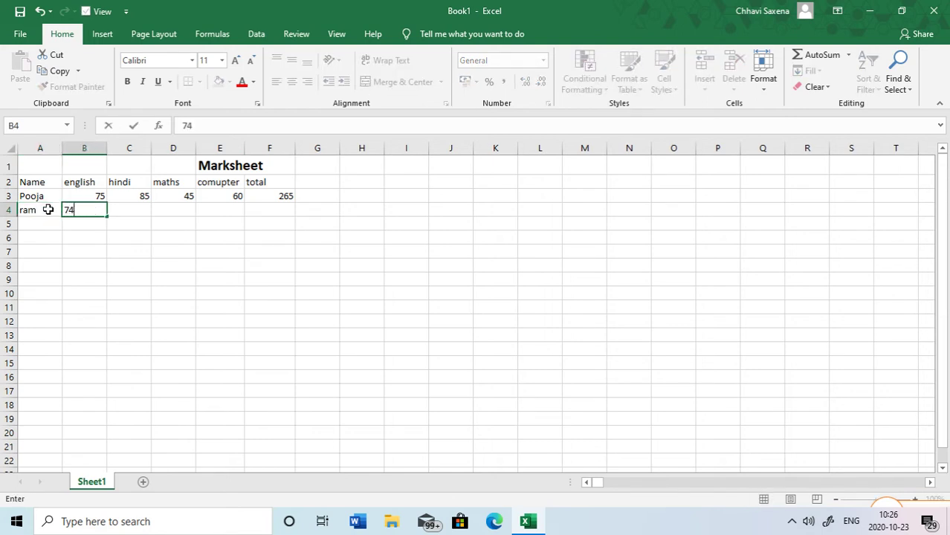
pyautogui.press('Tab')
pyautogui.write('85')
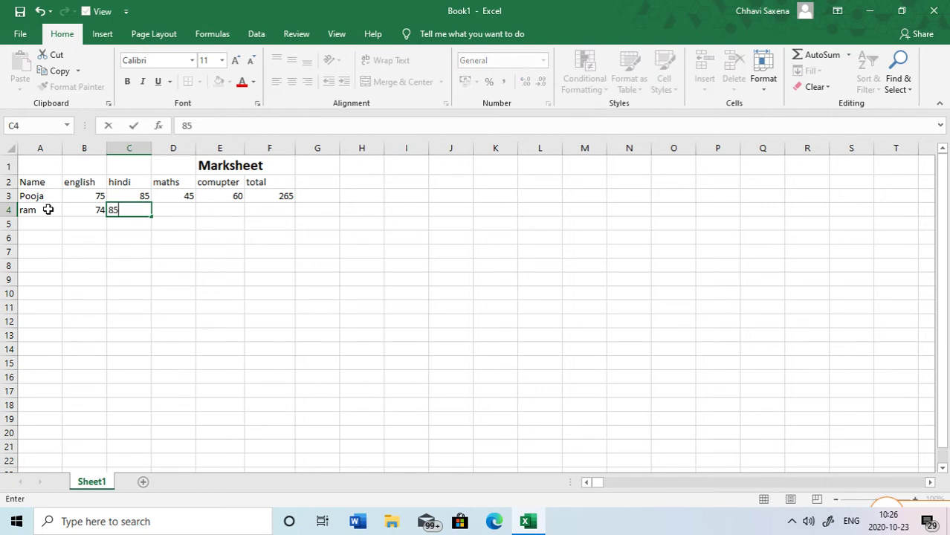
pyautogui.press('Tab')
pyautogui.write('62')
pyautogui.press('Tab')
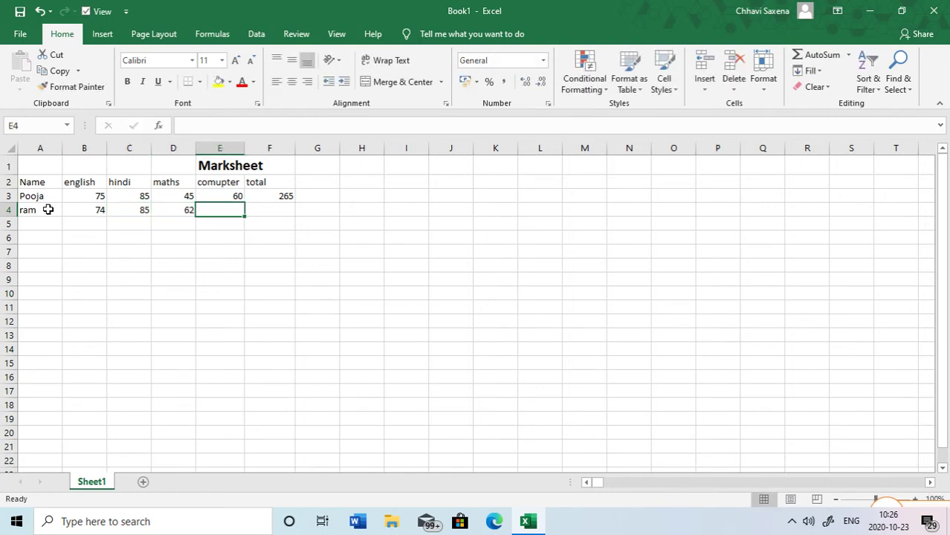
pyautogui.write('46')
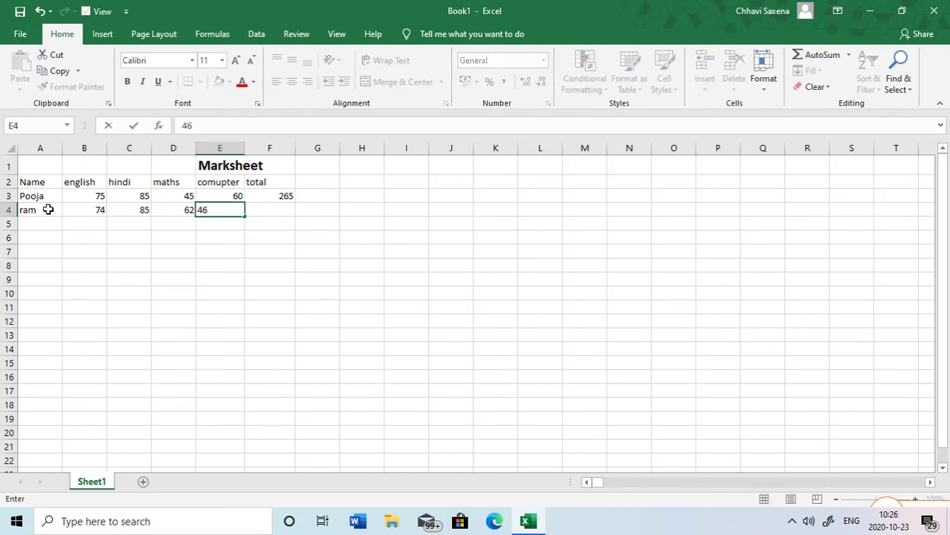
pyautogui.press('Tab')
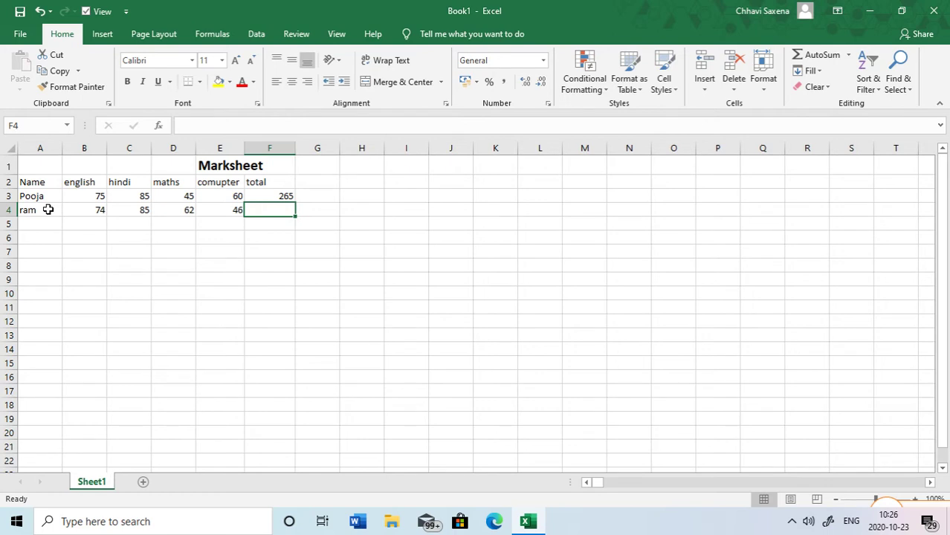
# Total the second student's marks in cell F4 with the formula =sum(b4:e4)
pyautogui.write('=sum')
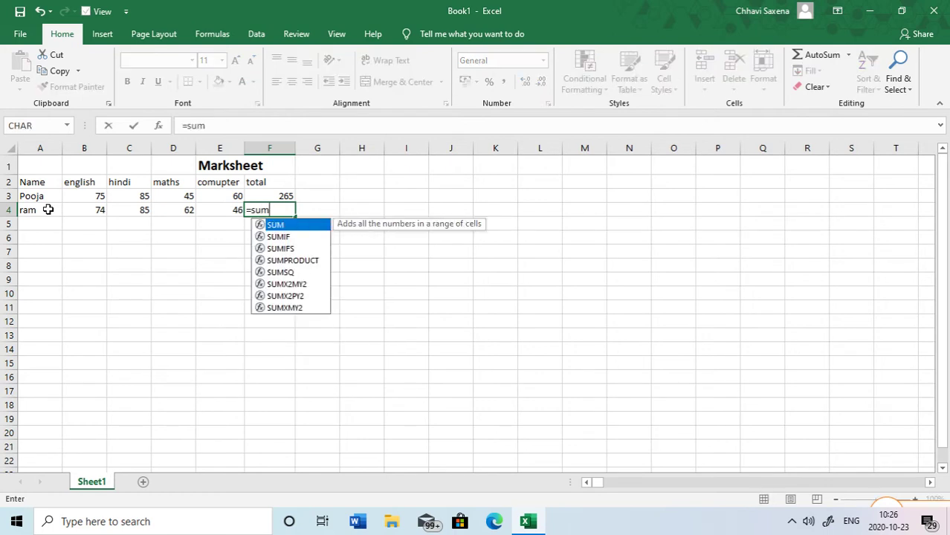
pyautogui.write('(')
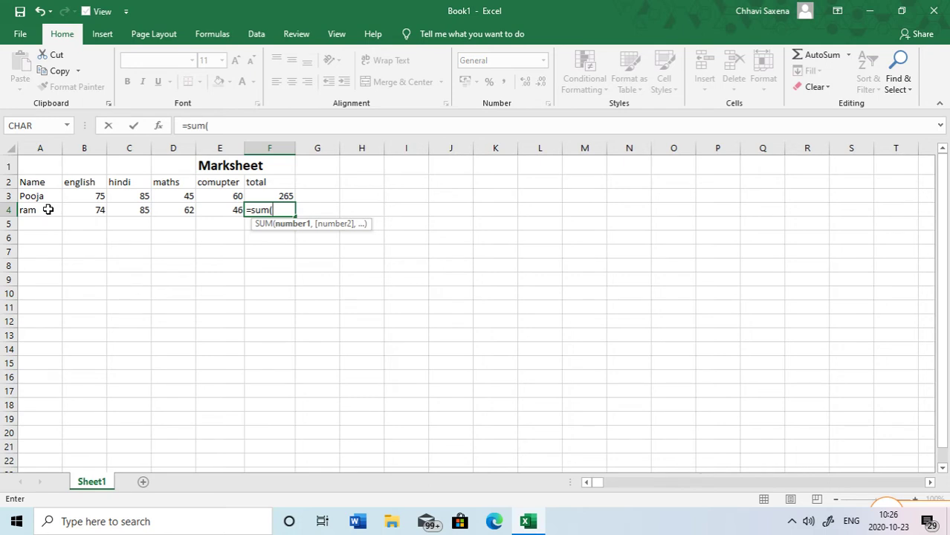
pyautogui.write('b4')
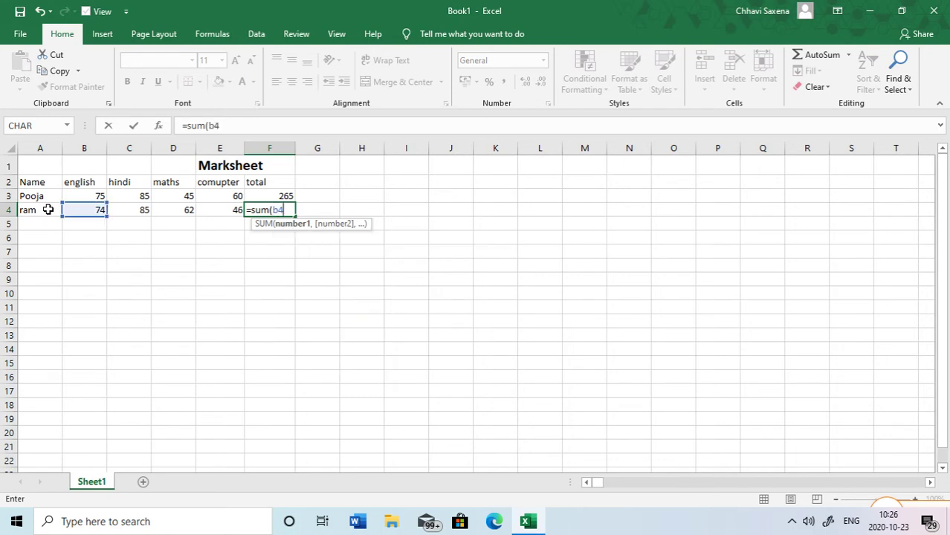
pyautogui.write(':e')
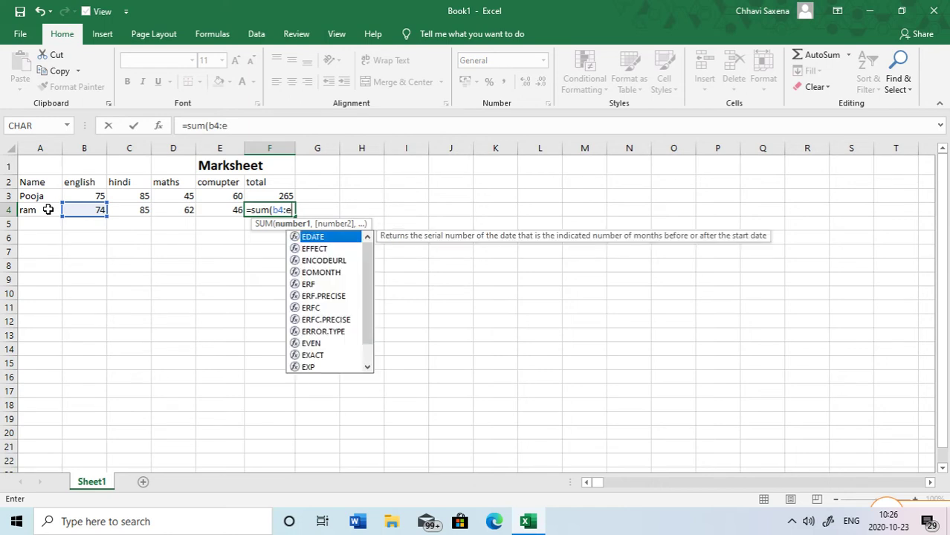
pyautogui.write('4')
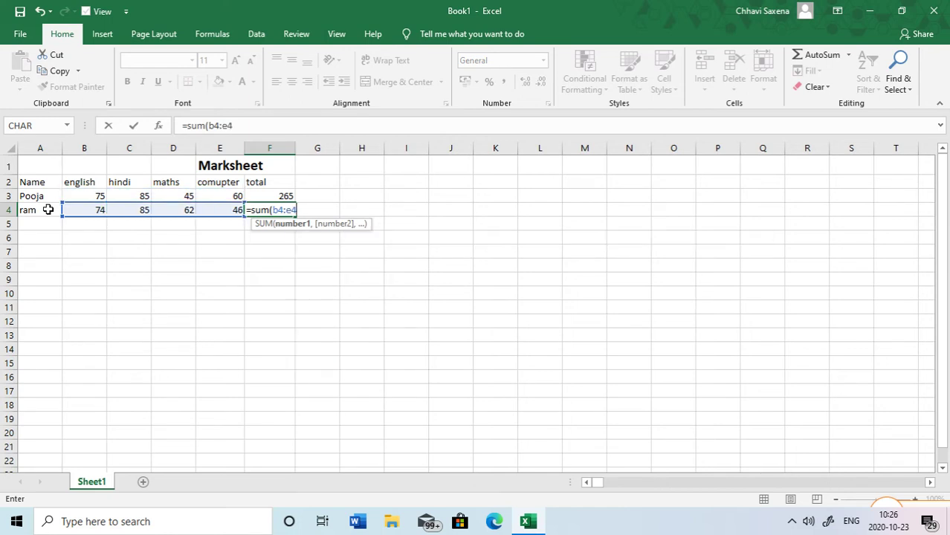
pyautogui.write(')')
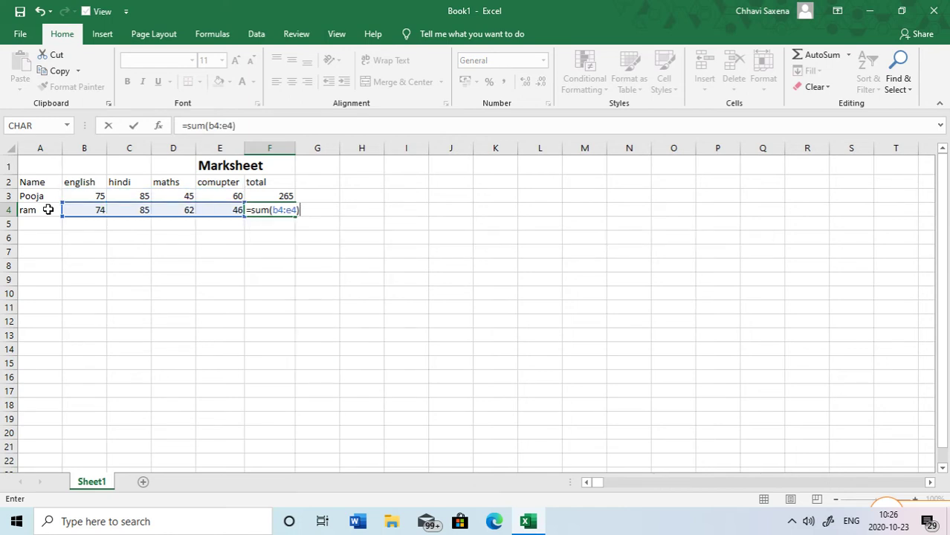
pyautogui.press('Return')
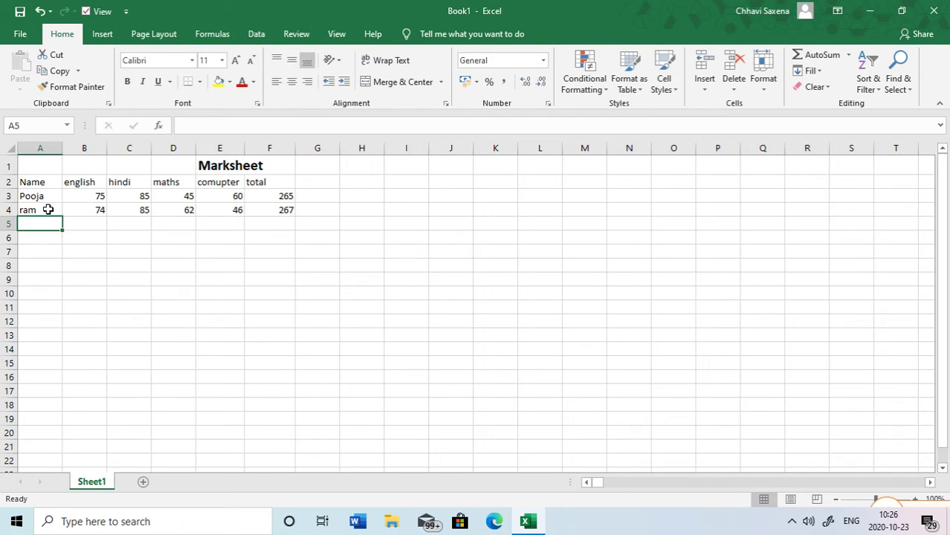
# Enter the third student's name in cell A5 and the marks 45, 67, 89 and 58 across B5:E5
pyautogui.write('raj')
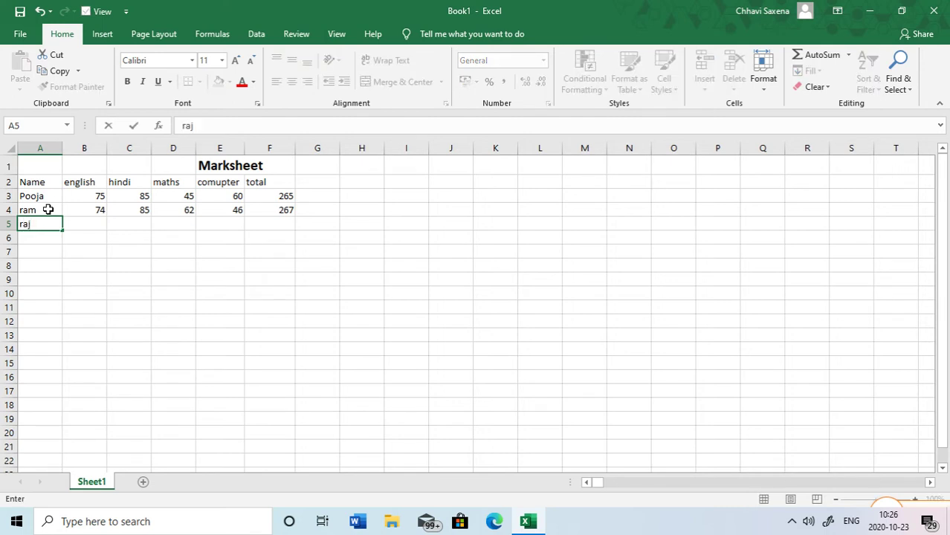
pyautogui.press('Tab')
pyautogui.write('45')
pyautogui.press('Tab')
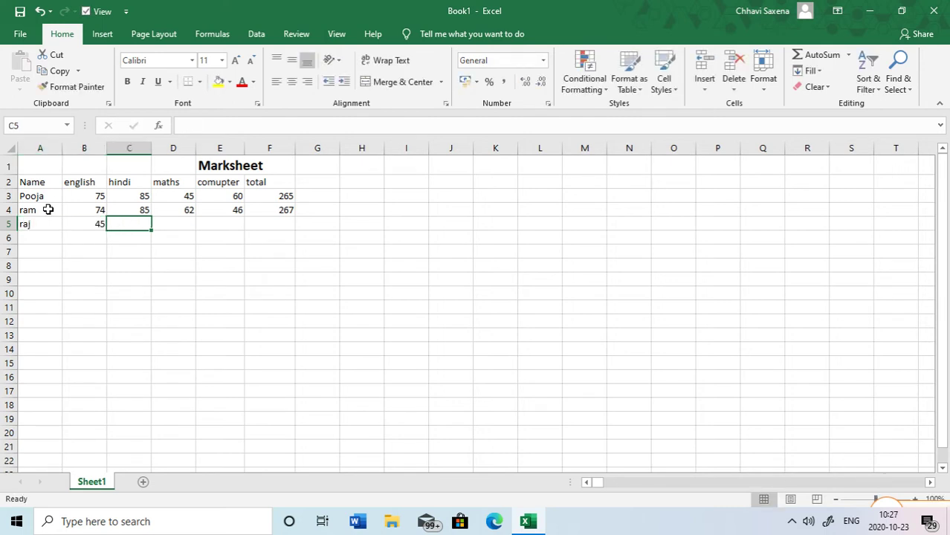
pyautogui.write('67')
pyautogui.press('Tab')
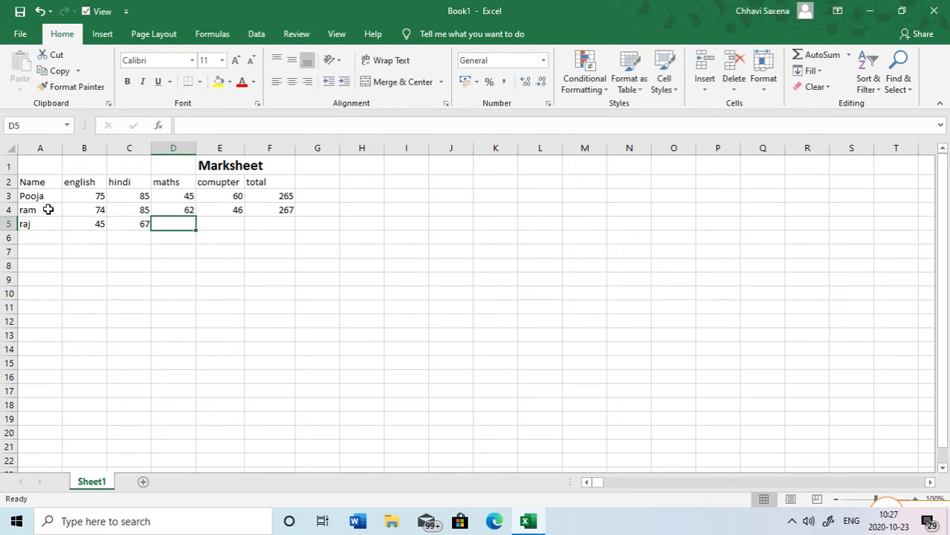
pyautogui.write('89')
pyautogui.press('Tab')
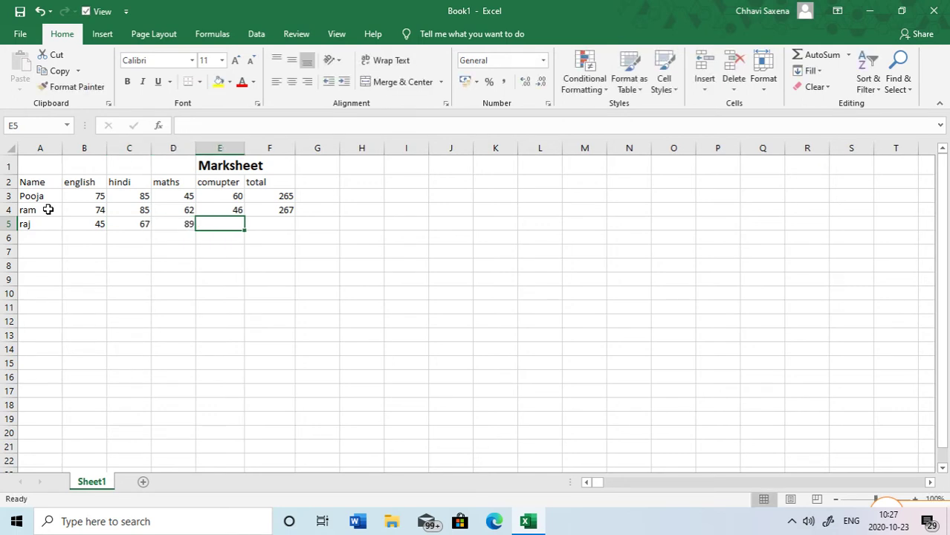
pyautogui.write('58')
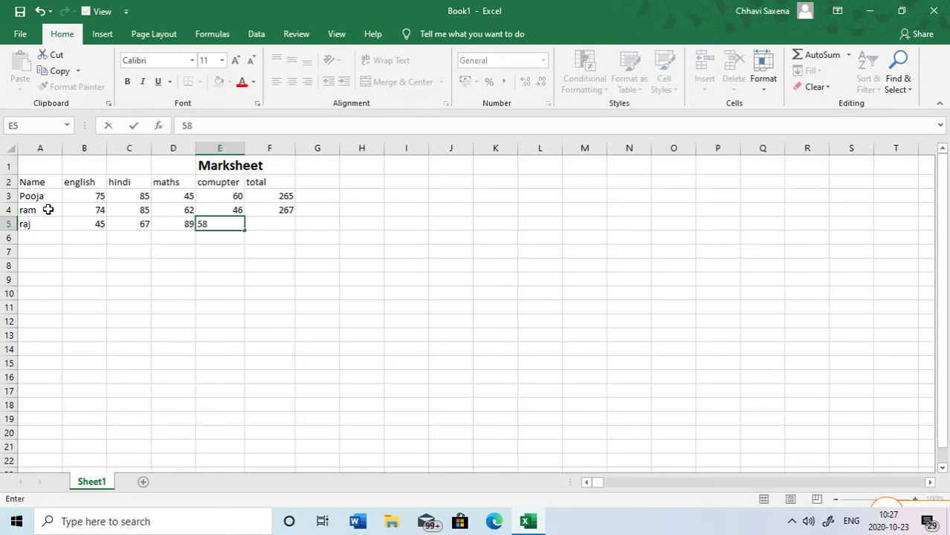
pyautogui.press('Tab')
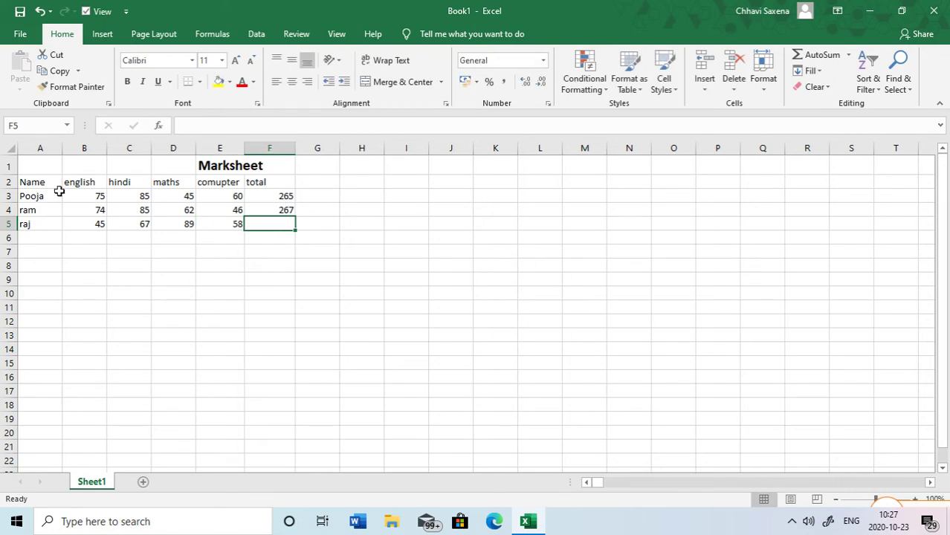
# Add the headers min, max and per across cells G2:I2
pyautogui.click(312, 180)
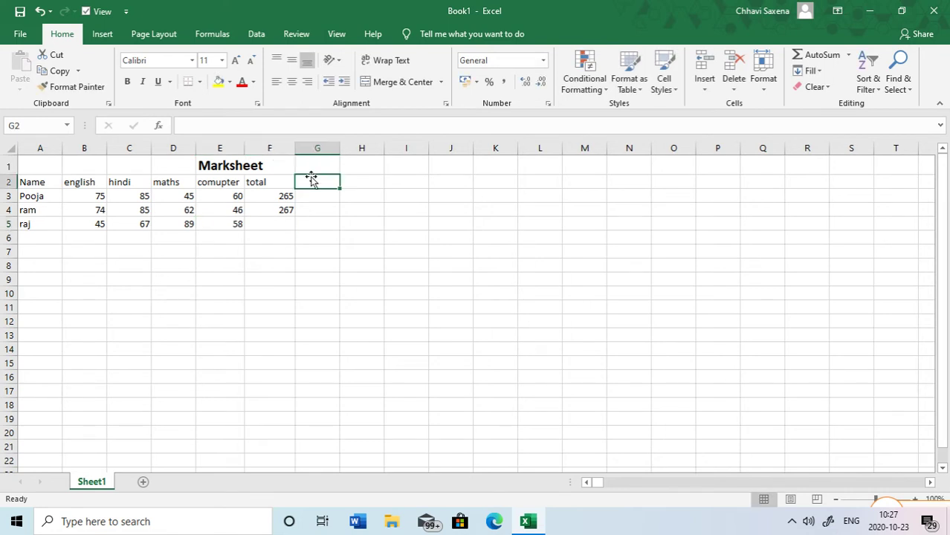
pyautogui.write('min')
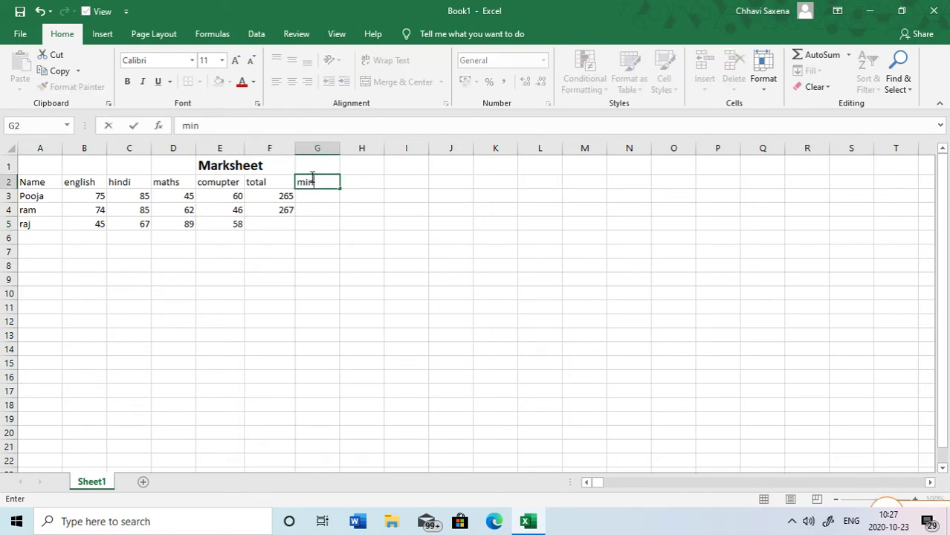
pyautogui.press('Tab')
pyautogui.write('max')
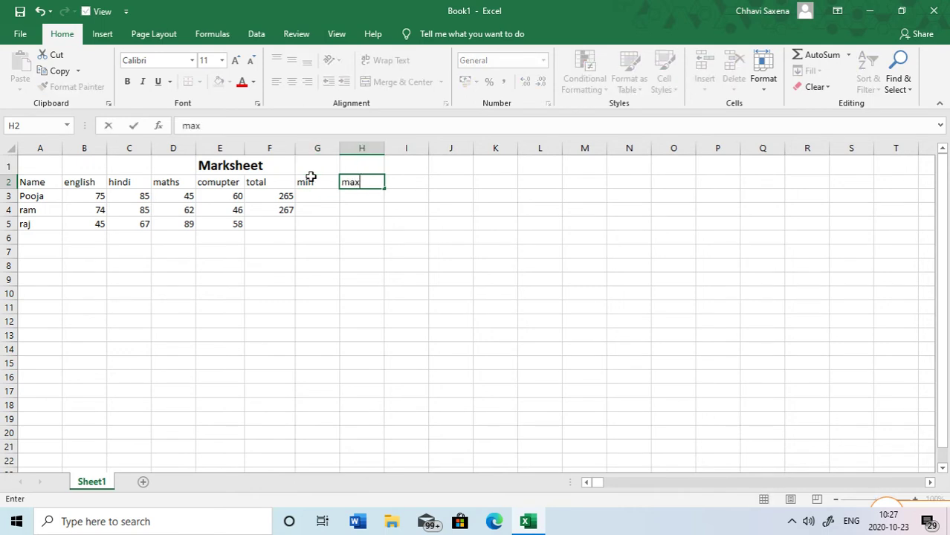
pyautogui.press('Tab')
pyautogui.write('per')
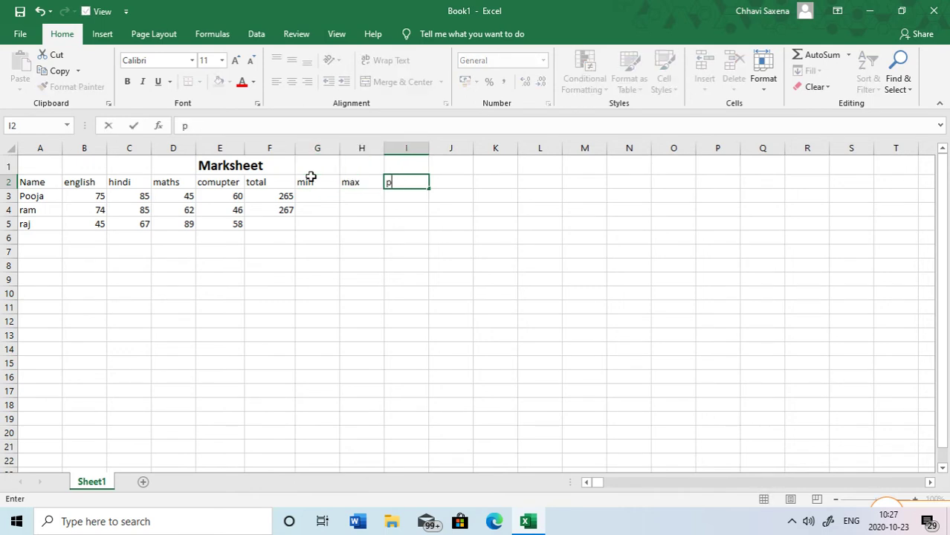
# Find the first student's lowest mark in cell G3 with the formula =min(b3:e3)
pyautogui.click(315, 197)
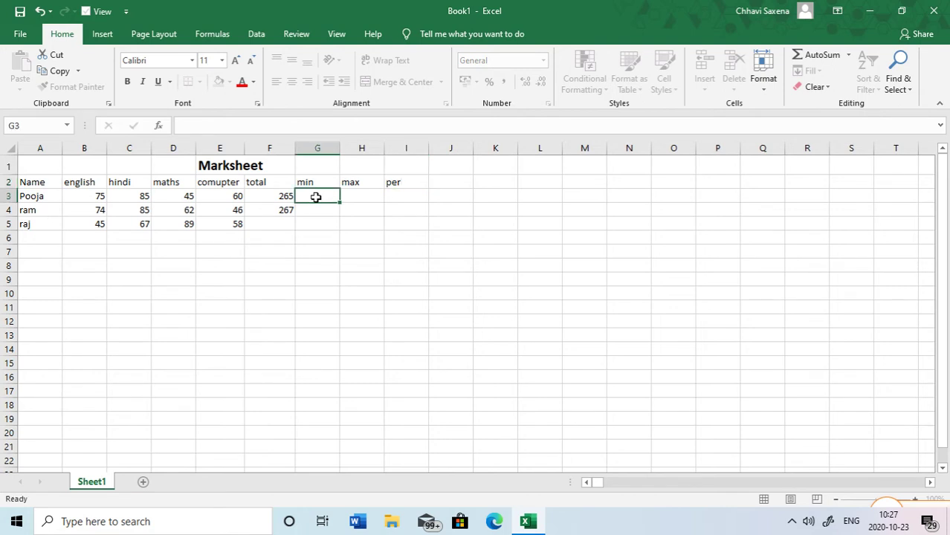
pyautogui.write('=')
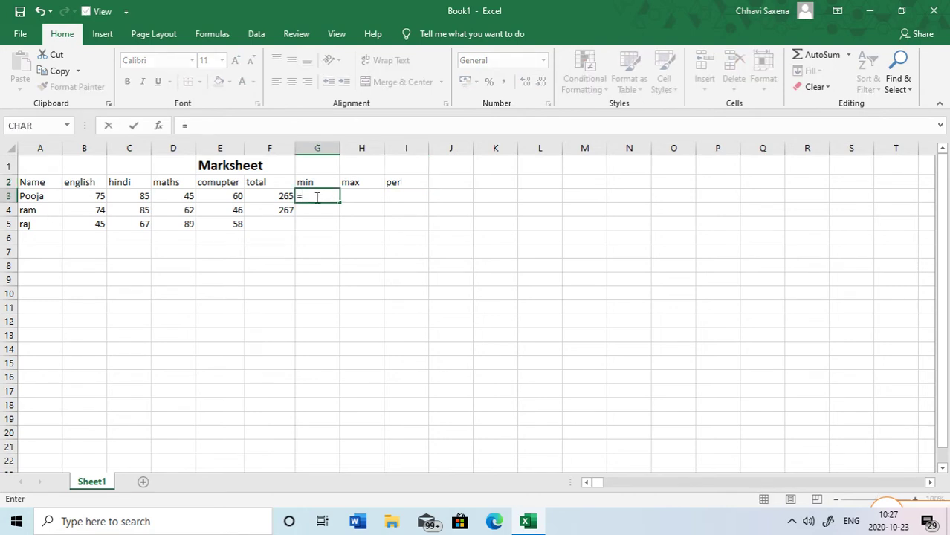
pyautogui.write('min')
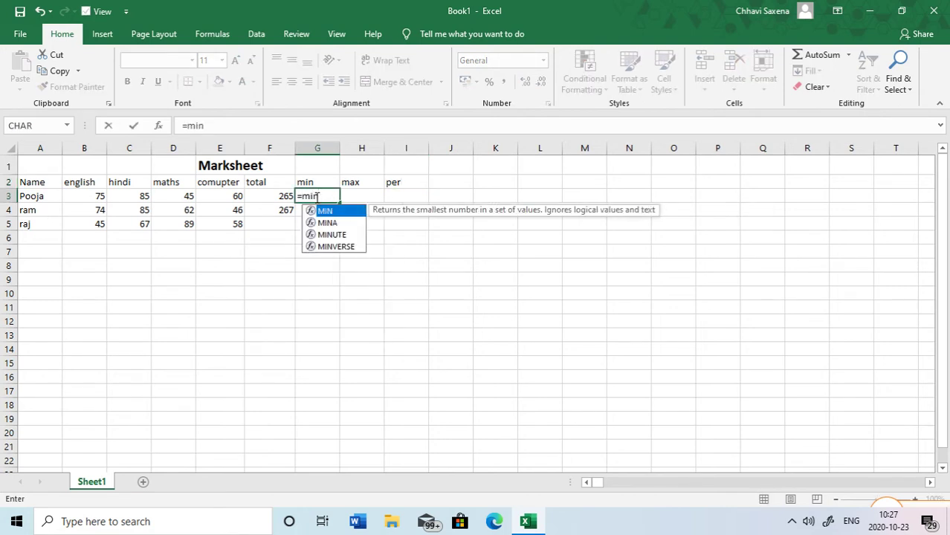
pyautogui.write('(b3')
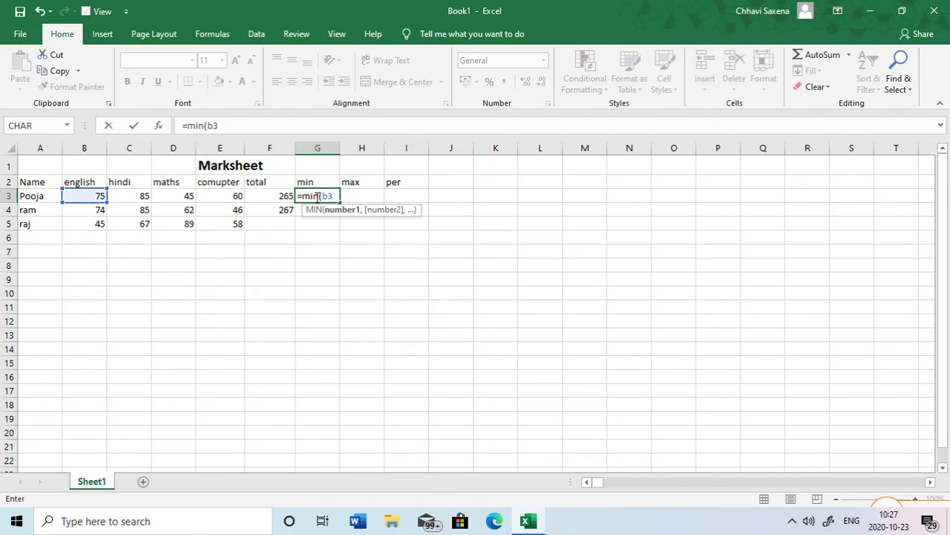
pyautogui.write(':e3')
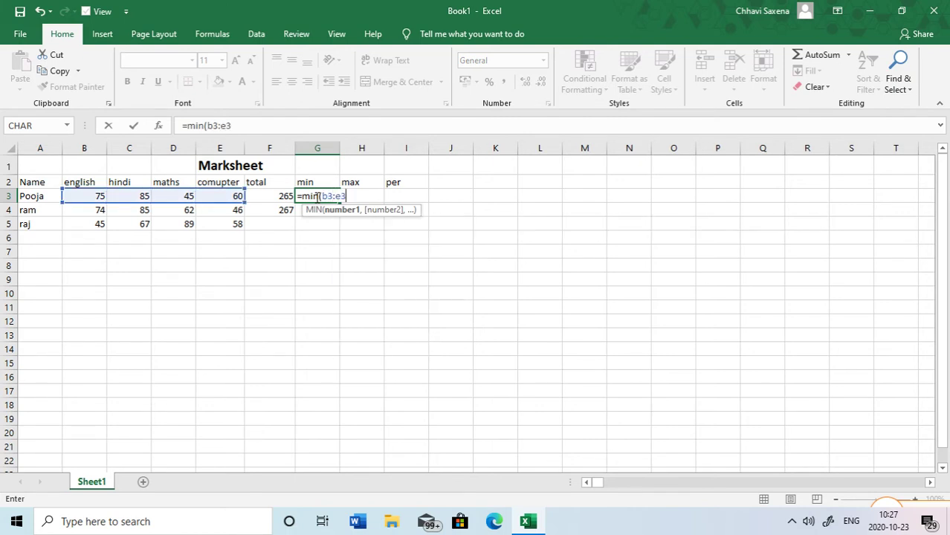
pyautogui.write(')')
pyautogui.press('Return')
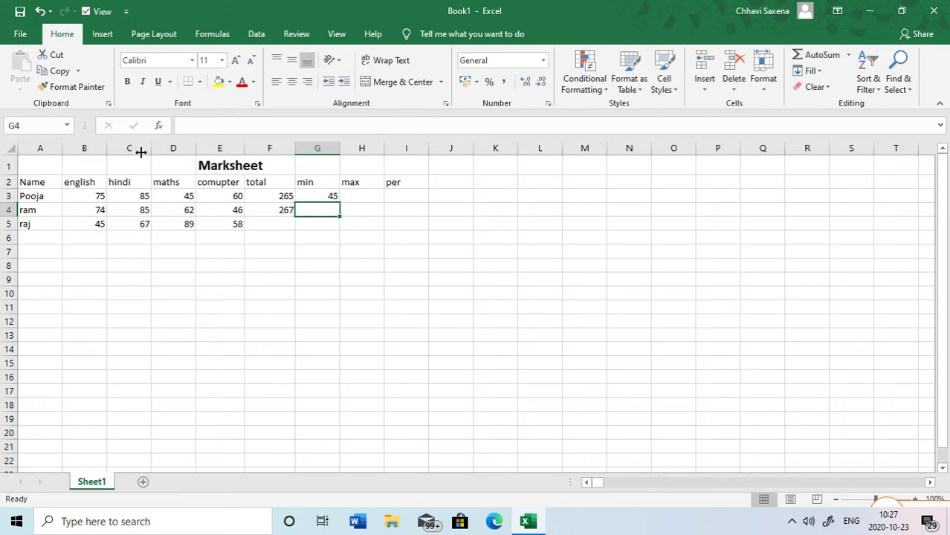
# Check the maths mark in D3 and the MIN formula in G3, re-entering the formula's closing parenthesis
pyautogui.click(159, 195)
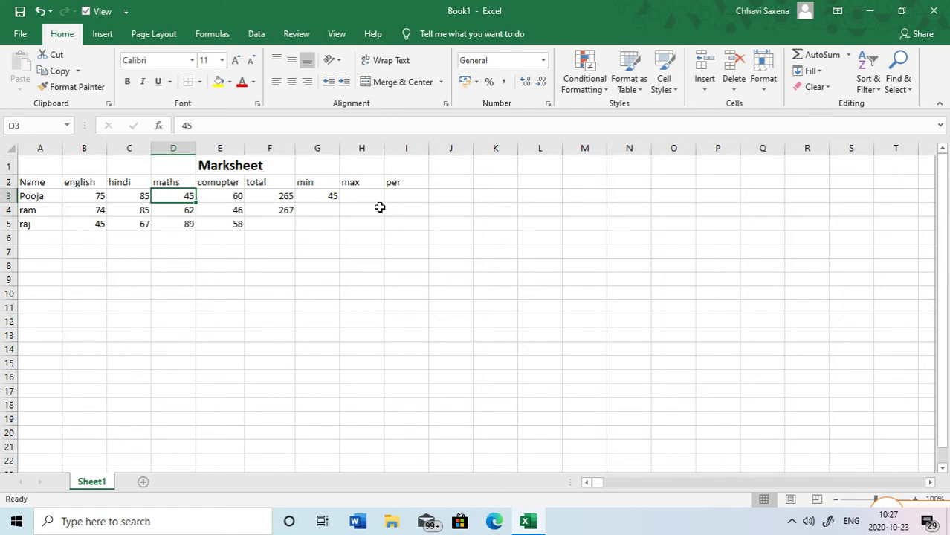
pyautogui.click(325, 192)
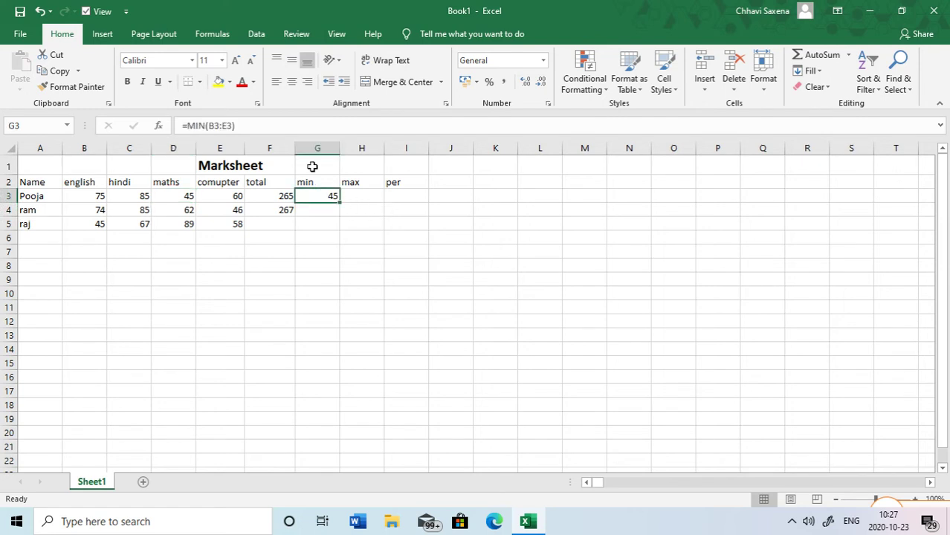
pyautogui.click(257, 128)
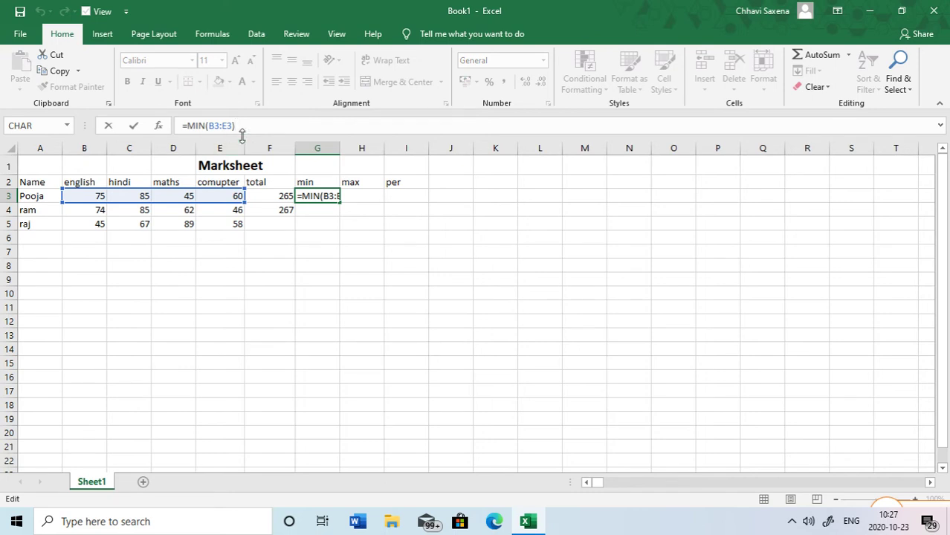
pyautogui.press('BackSpace')
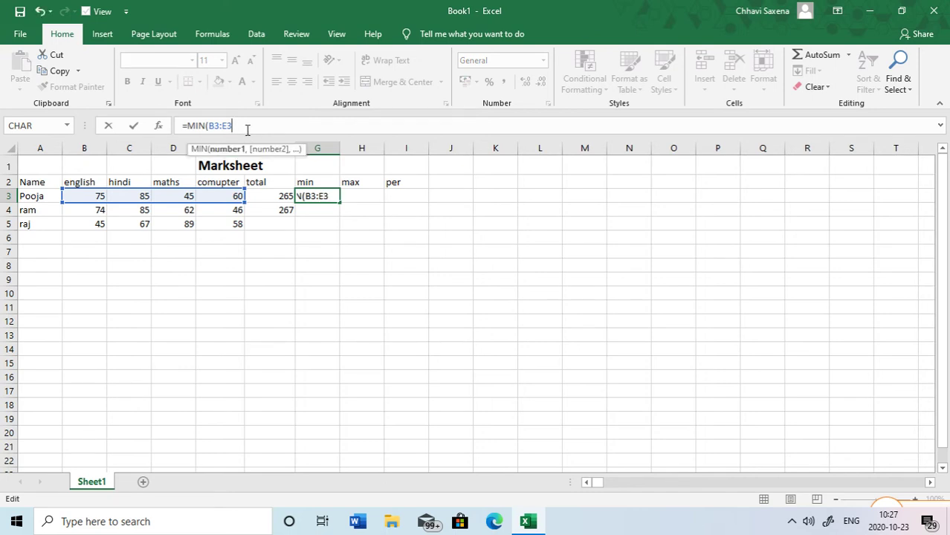
pyautogui.write(')')
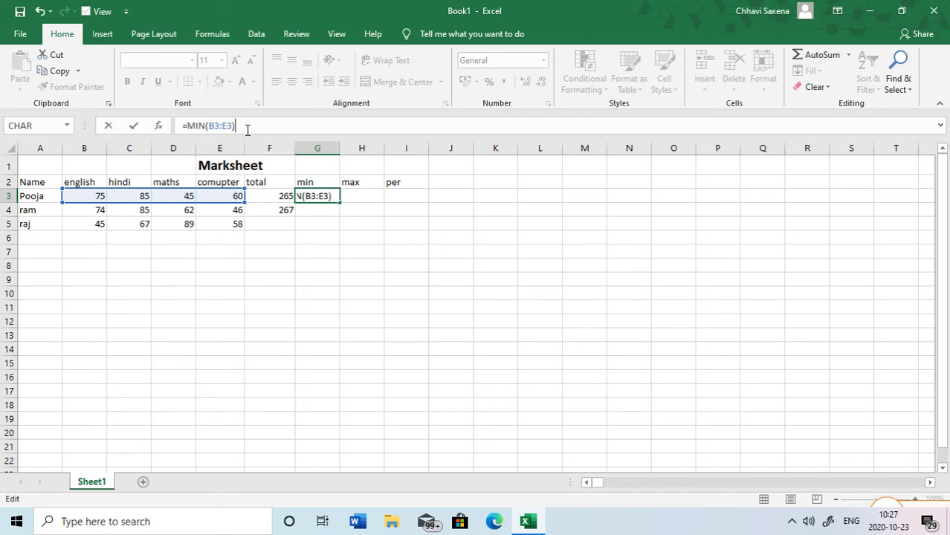
# Find the first student's highest mark in cell H3 with the formula =max(b3:e3)
pyautogui.click(362, 193)
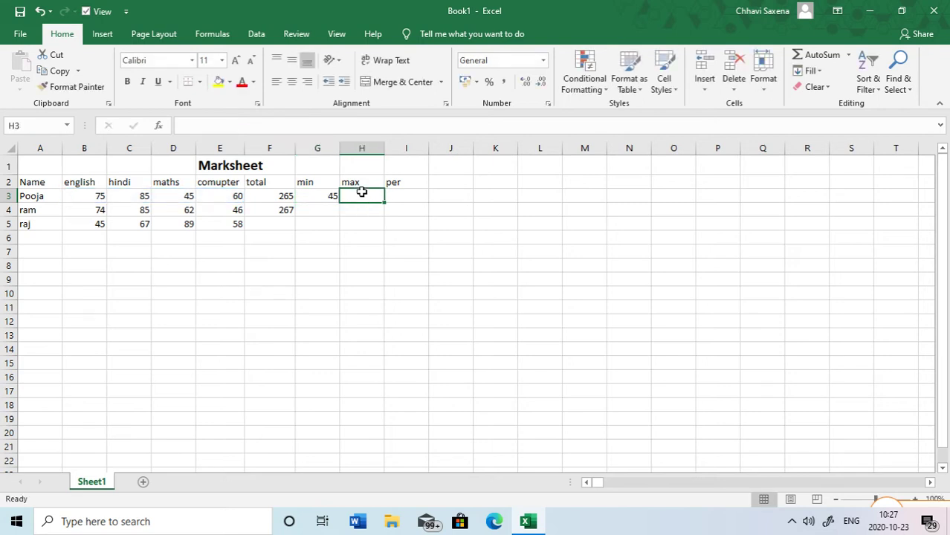
pyautogui.write('=')
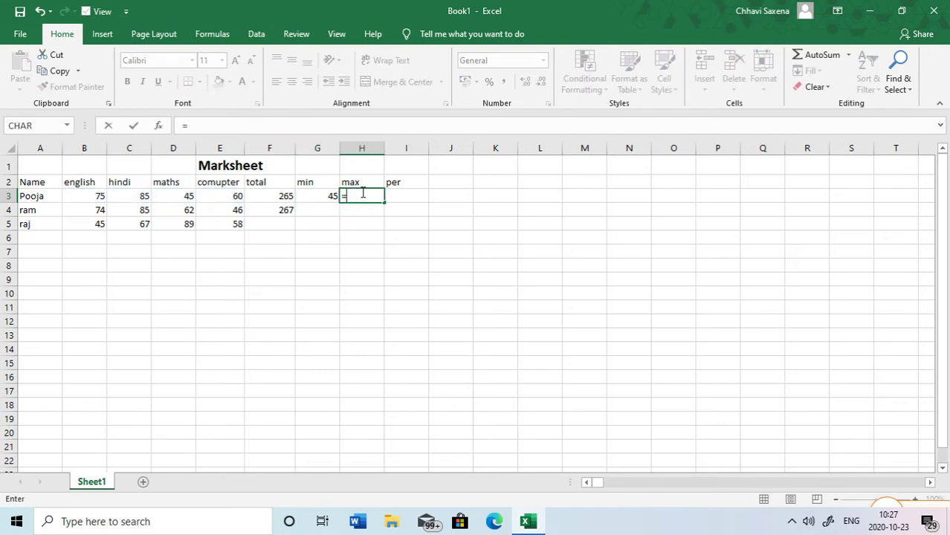
pyautogui.write('max(b3')
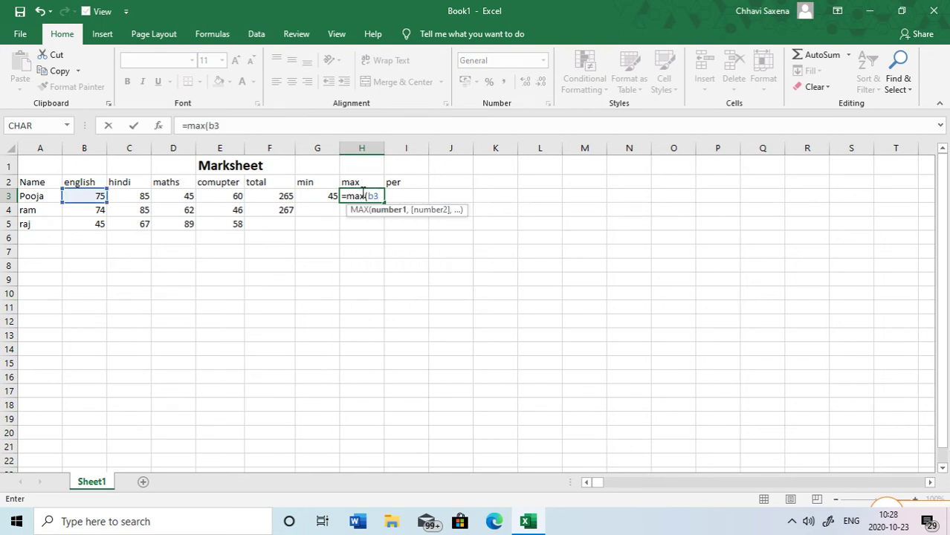
pyautogui.write(':e4')
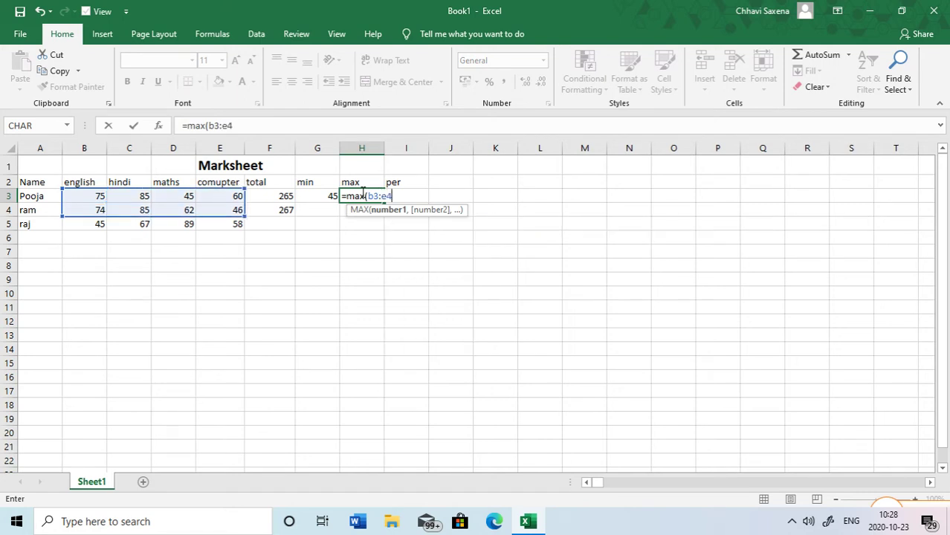
pyautogui.press('BackSpace')
pyautogui.write('3')
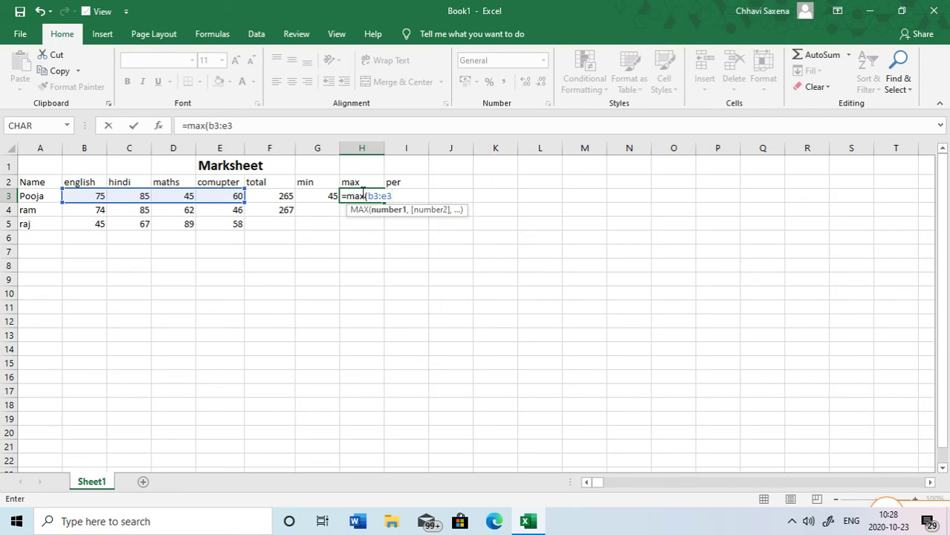
pyautogui.write(')')
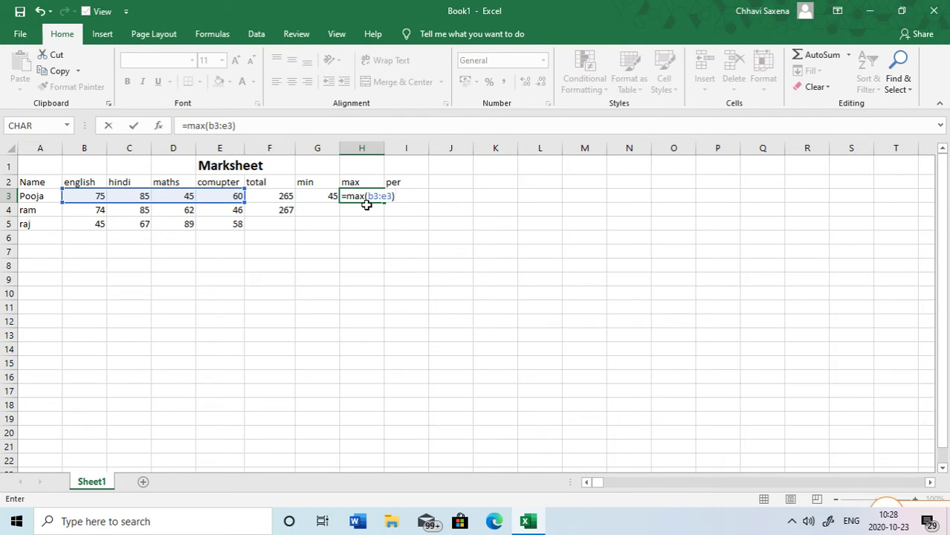
pyautogui.press('Return')
# Calculate the first student's percentage in cell I3 with the formula =f3/4
pyautogui.click(396, 193)
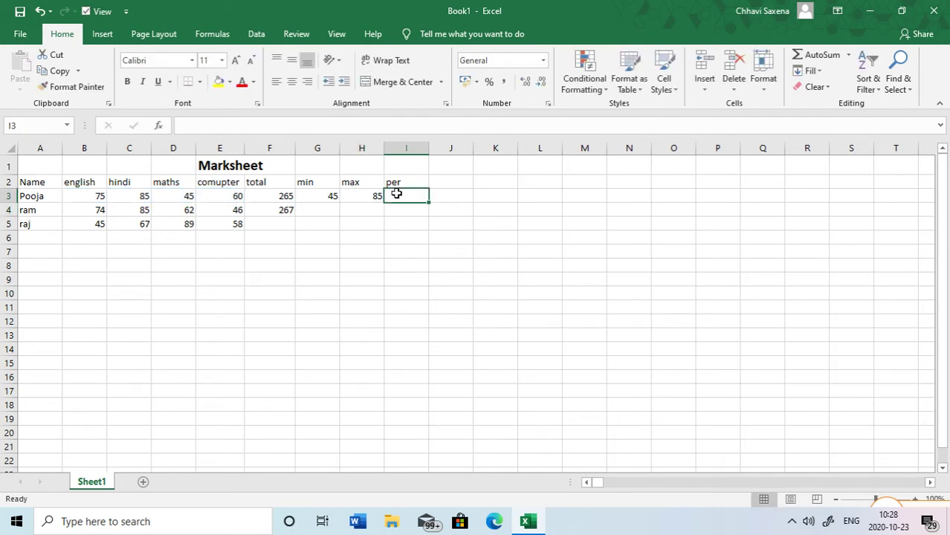
pyautogui.write('=')
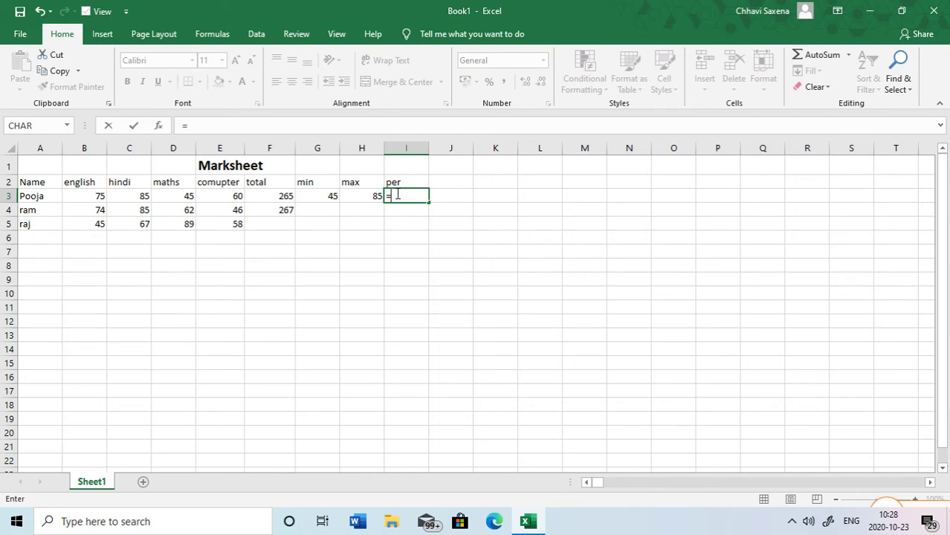
pyautogui.write('f4')
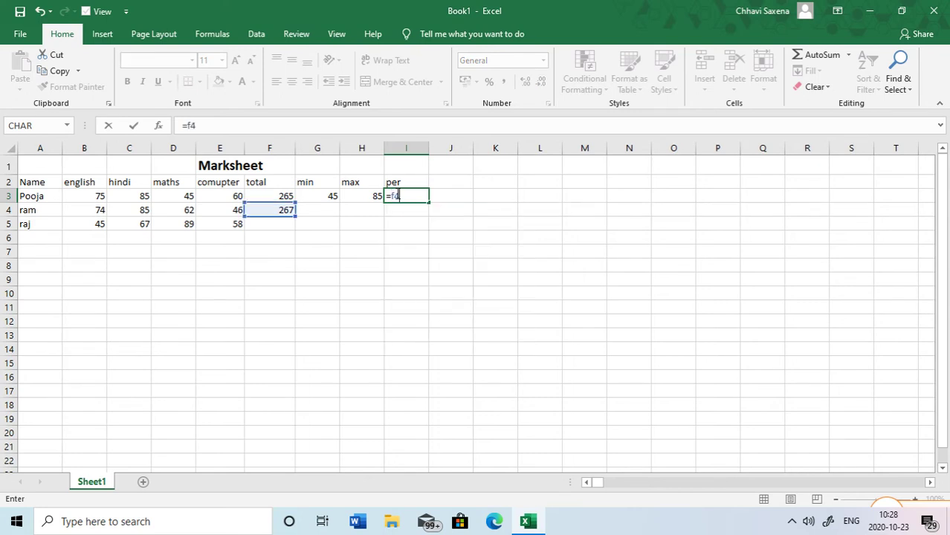
pyautogui.write('/')
pyautogui.press('BackSpace')
pyautogui.press('BackSpace')
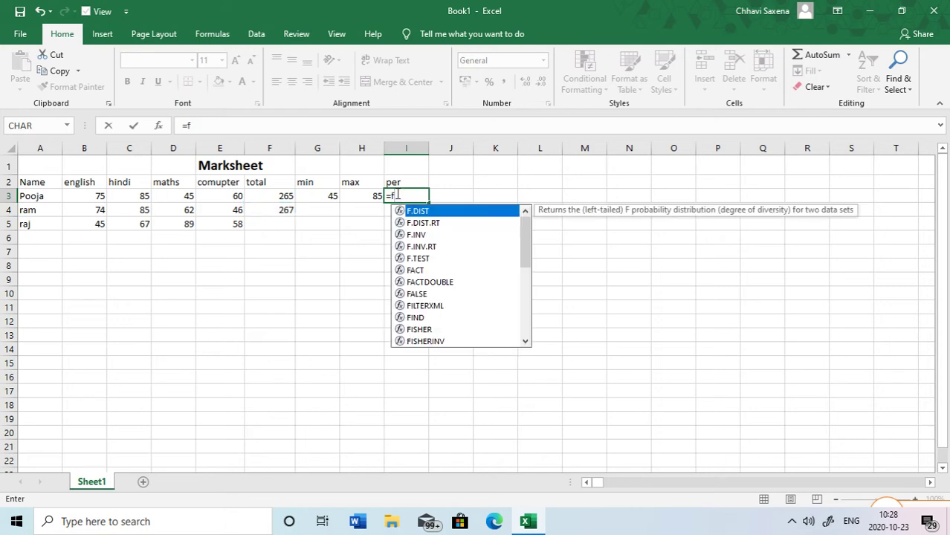
pyautogui.write('3/')
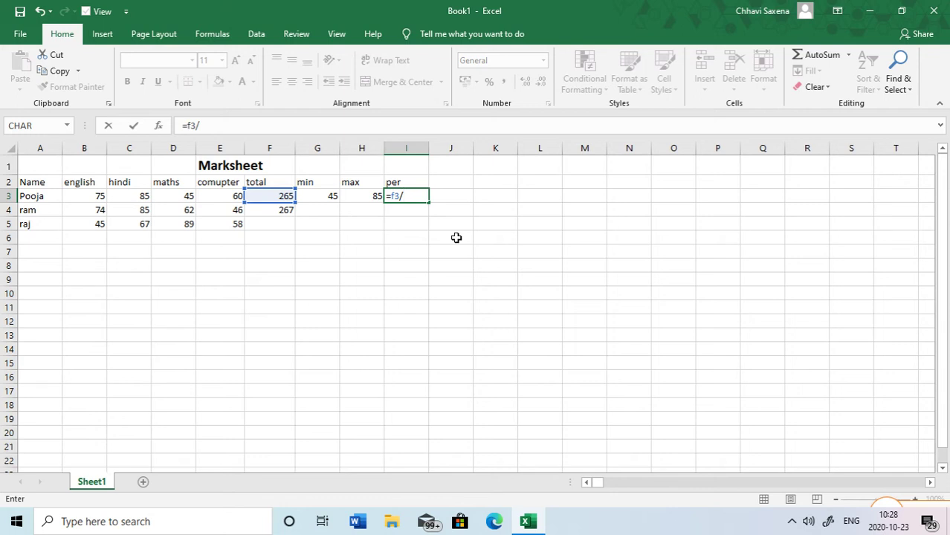
pyautogui.write('4')
pyautogui.press('Return')
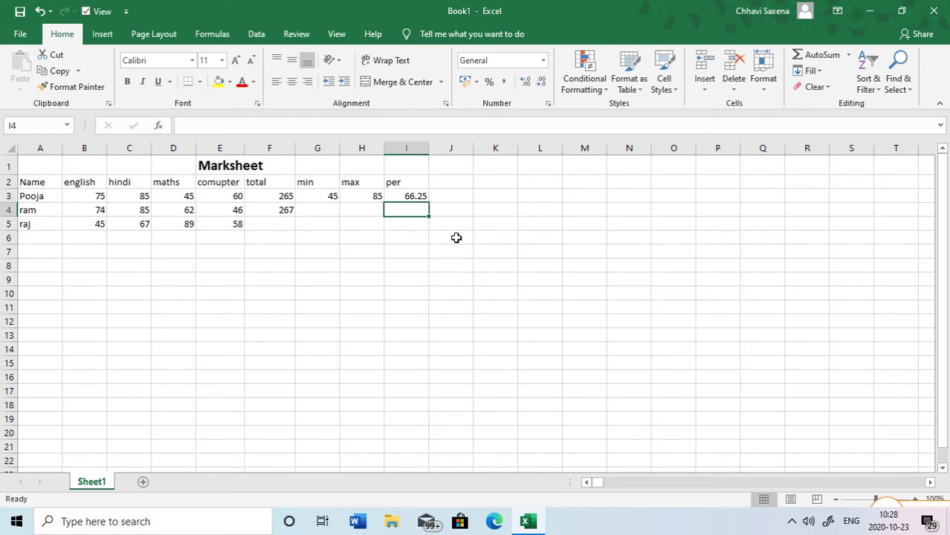
# Find the second student's lowest mark in cell G4 with the formula =min(b4:e4)
pyautogui.click(324, 210)
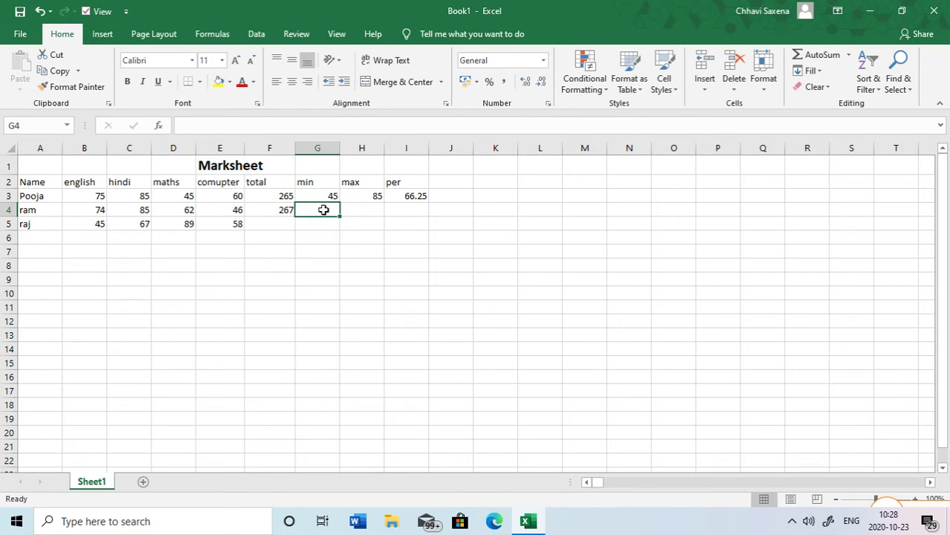
pyautogui.write('=')
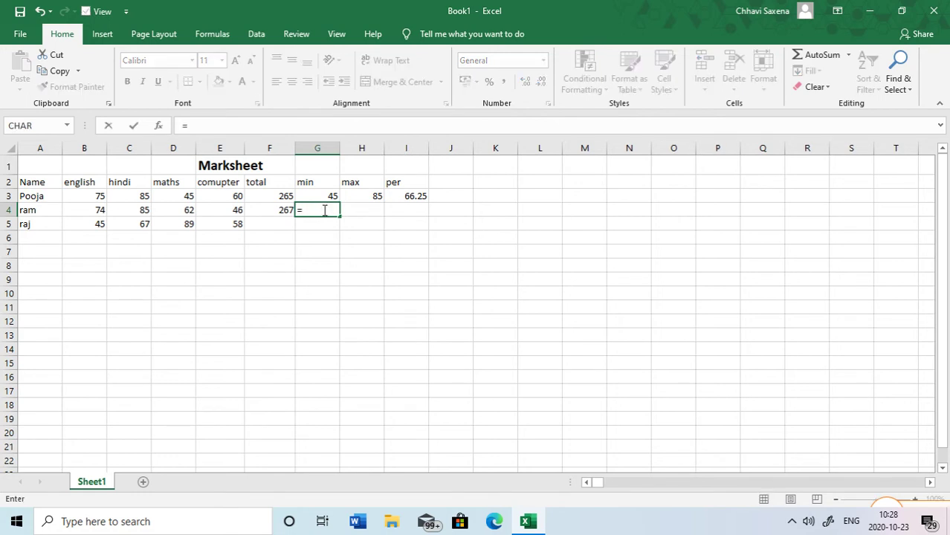
pyautogui.write('min(')
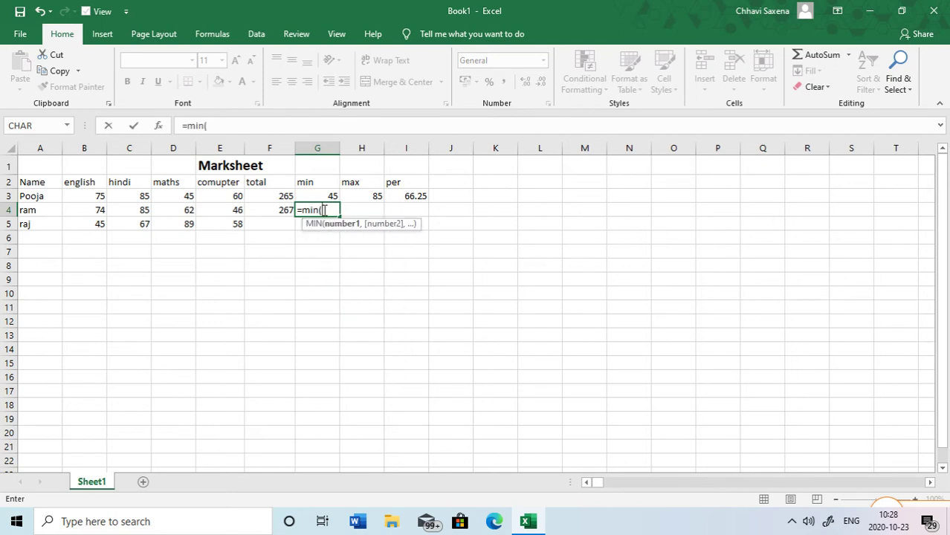
pyautogui.write('b')
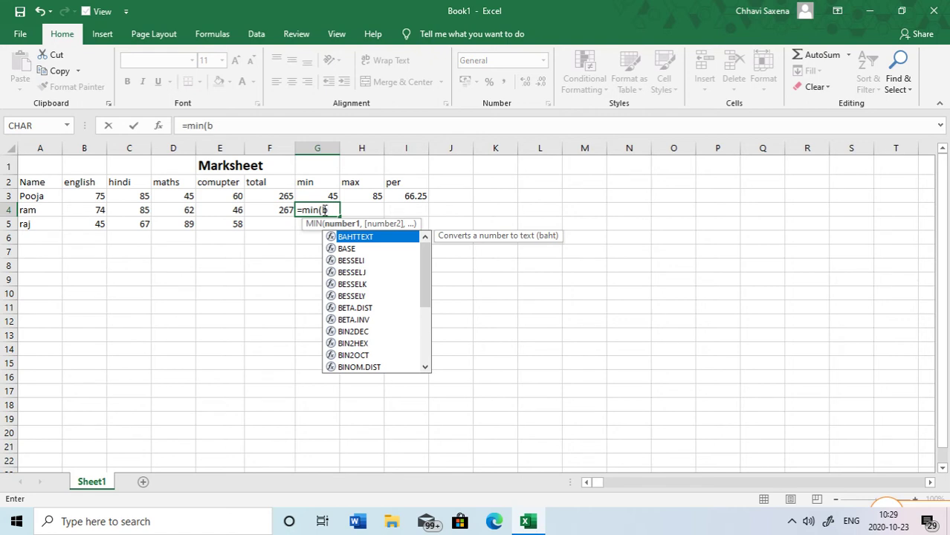
pyautogui.write('4:e4')
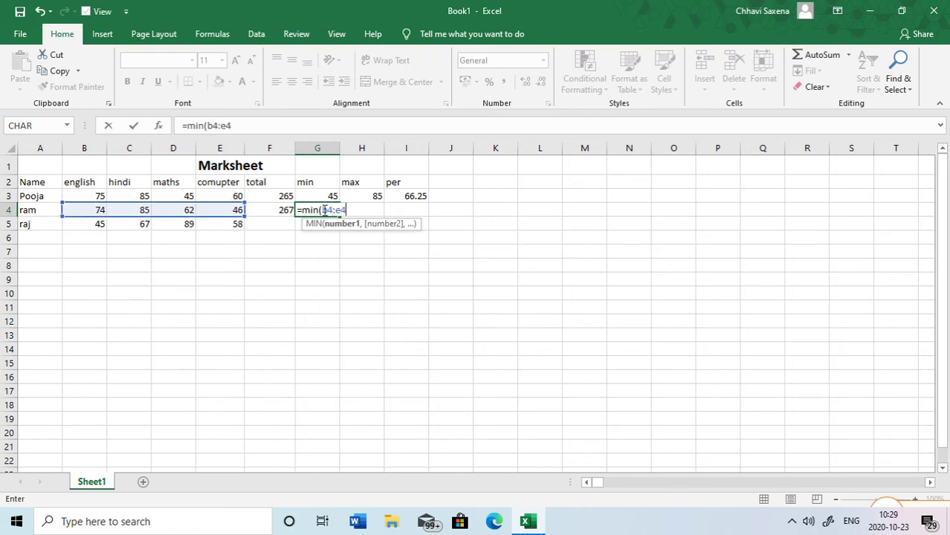
pyautogui.write(')')
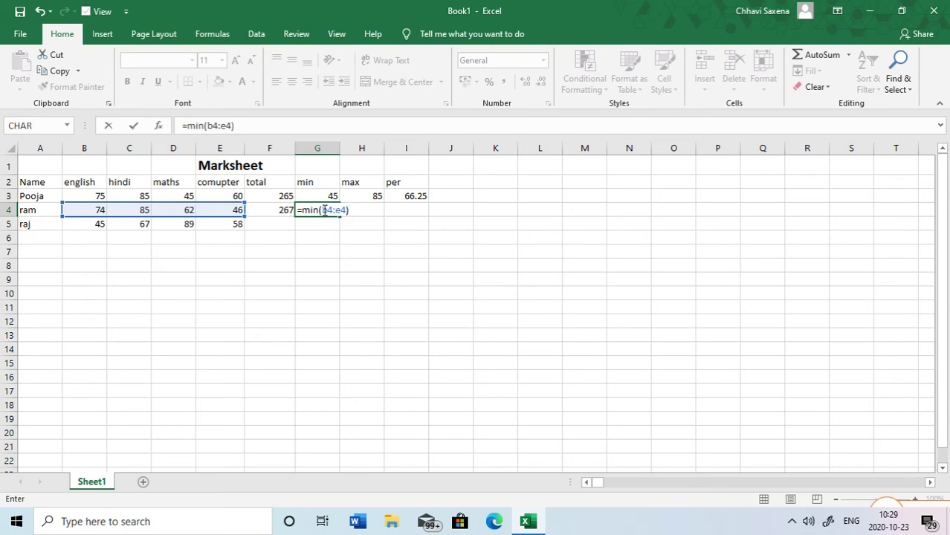
pyautogui.press('Return')
# Find the second student's highest mark in cell H4 with the formula =max(b4:e4)
pyautogui.press('Right')
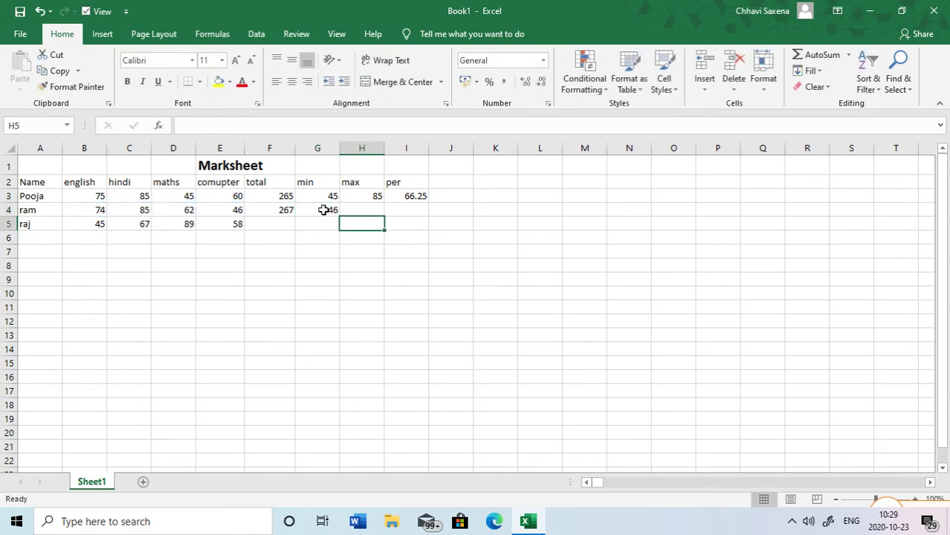
pyautogui.press('Up')
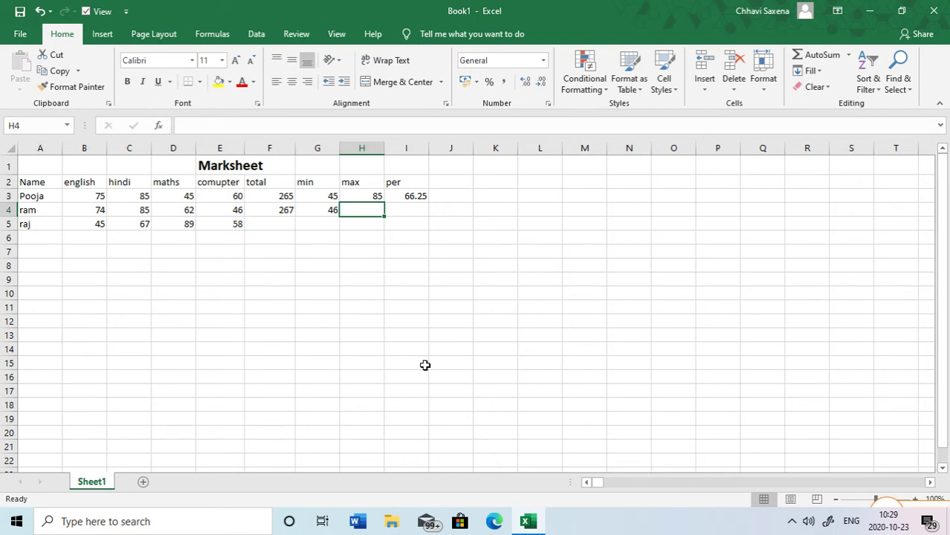
pyautogui.write('=')
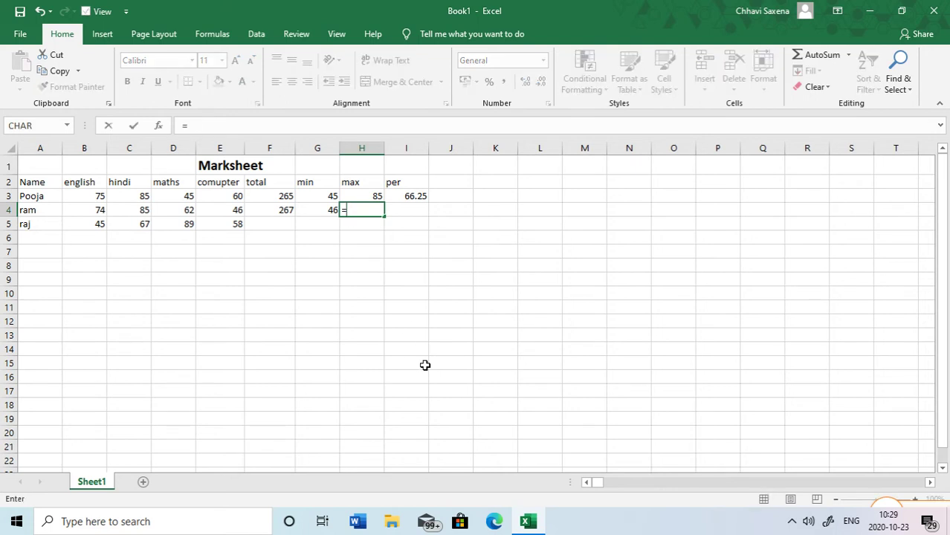
pyautogui.write('max(')
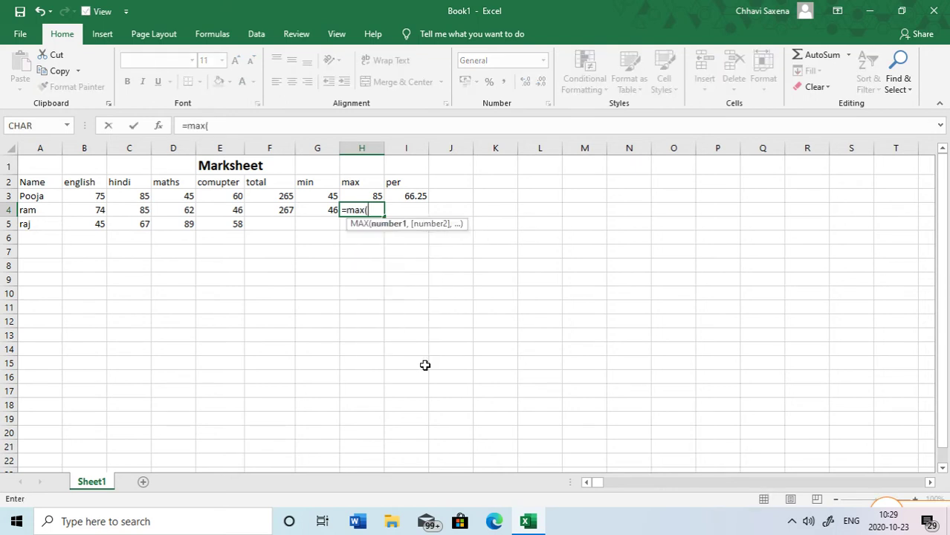
pyautogui.write('b4:')
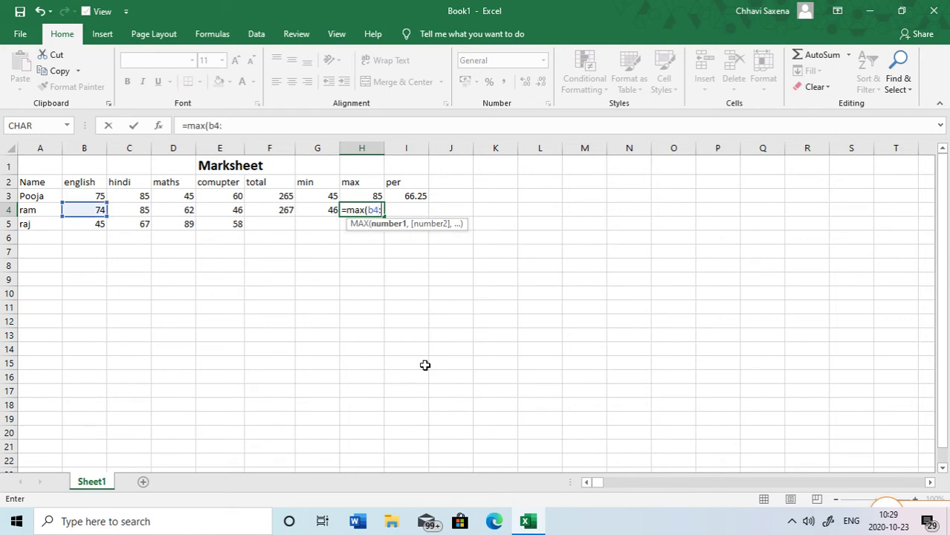
pyautogui.write('f')
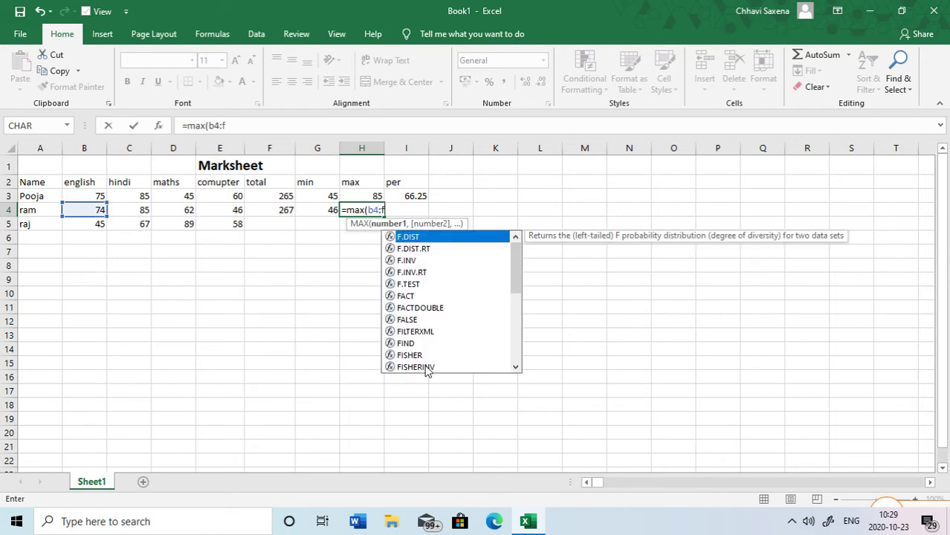
pyautogui.press('BackSpace')
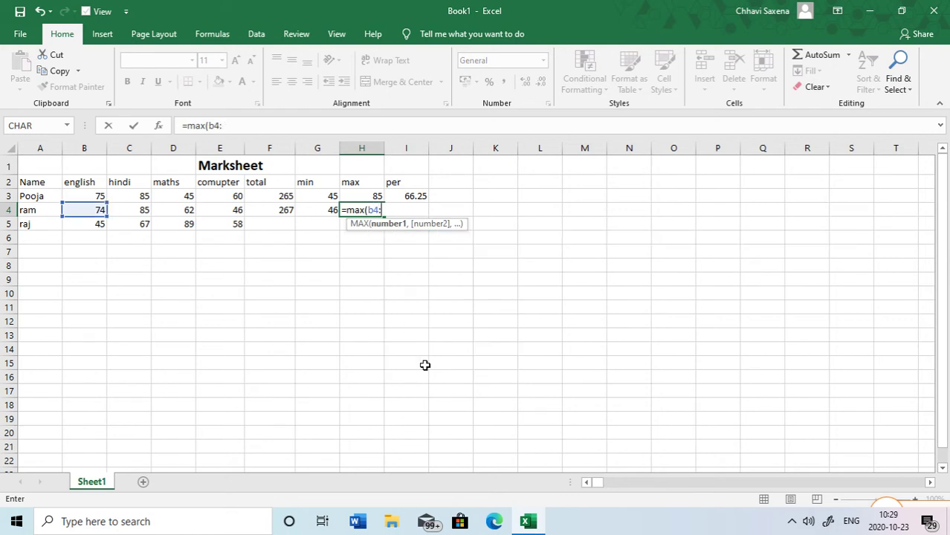
pyautogui.write('e4')
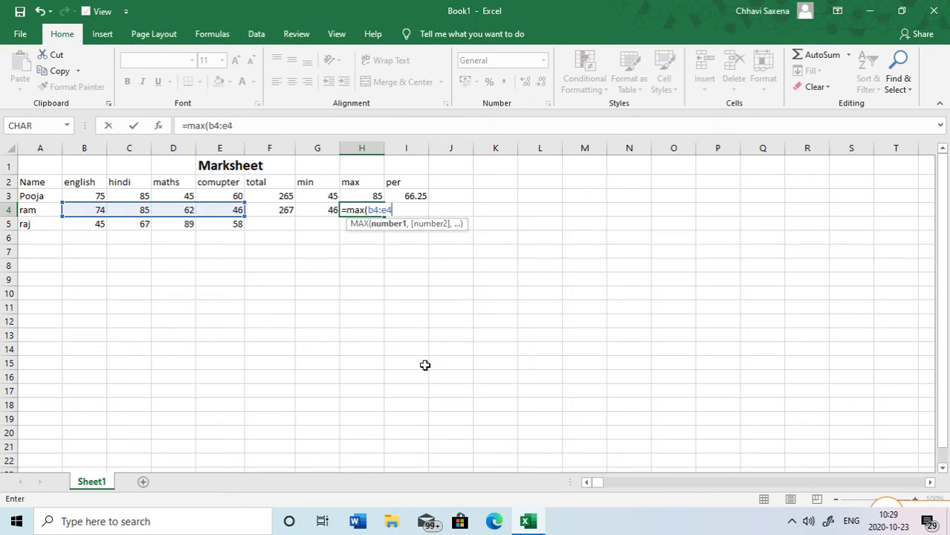
pyautogui.write(')')
pyautogui.press('Return')
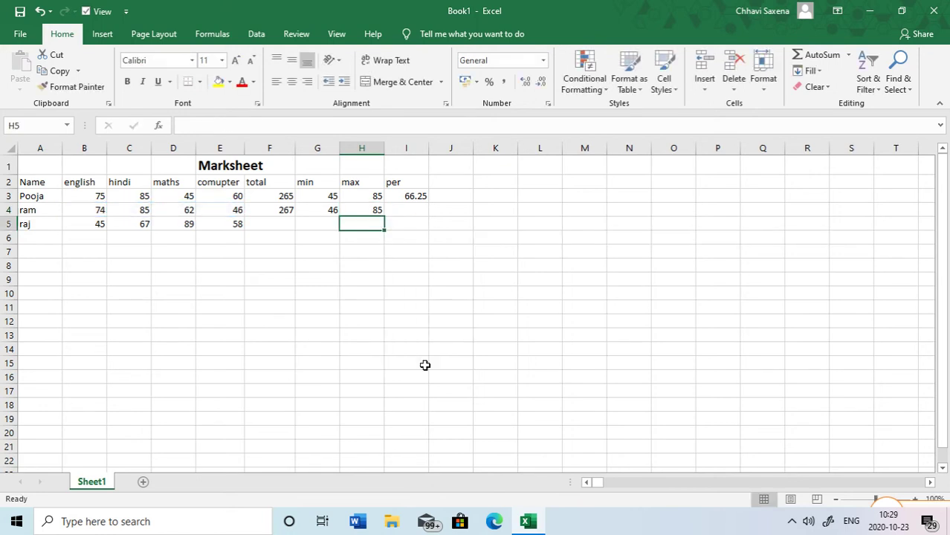
# Calculate the second student's percentage in cell I4 with the formula =f4/4
pyautogui.click(406, 210)
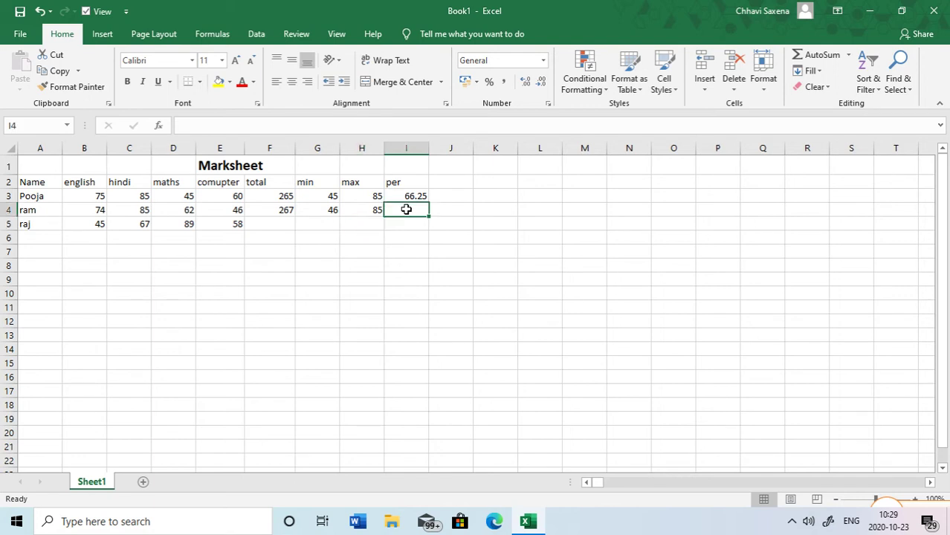
pyautogui.write('=')
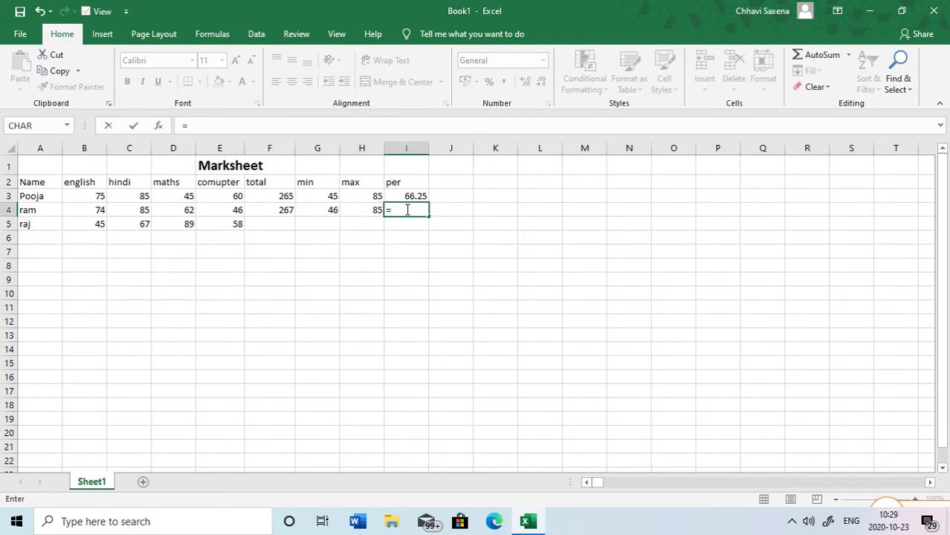
pyautogui.write('f4')
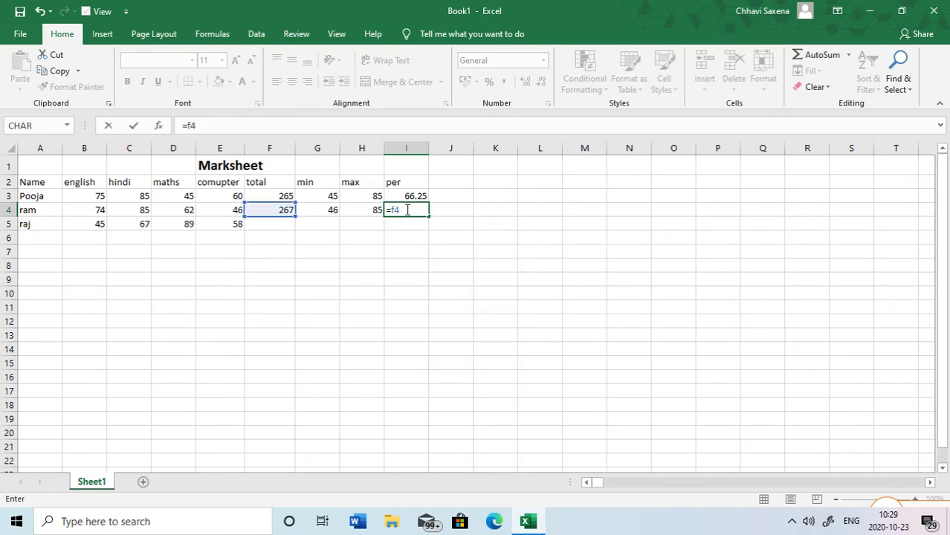
pyautogui.write('/4')
pyautogui.press('Return')
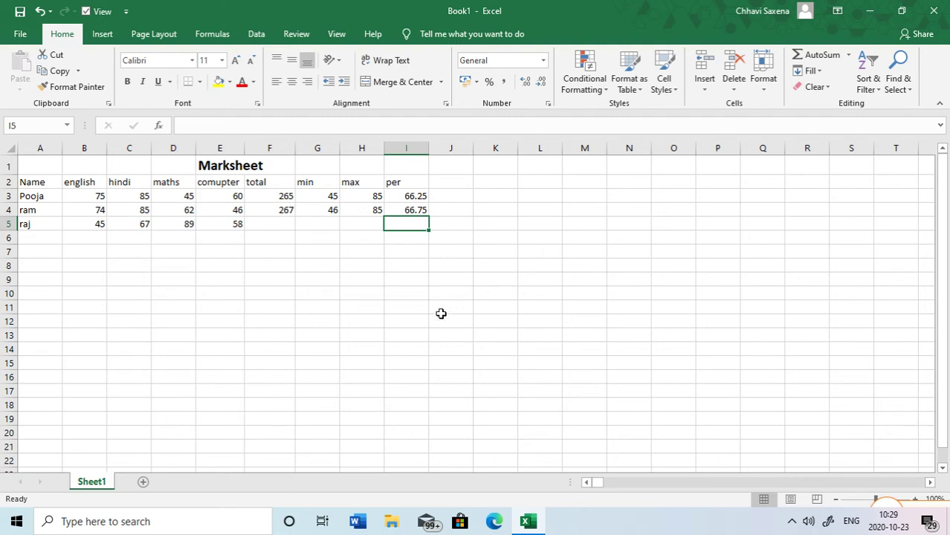
# Add the column heading divison in cell J2, beside the per heading
pyautogui.click(445, 180)
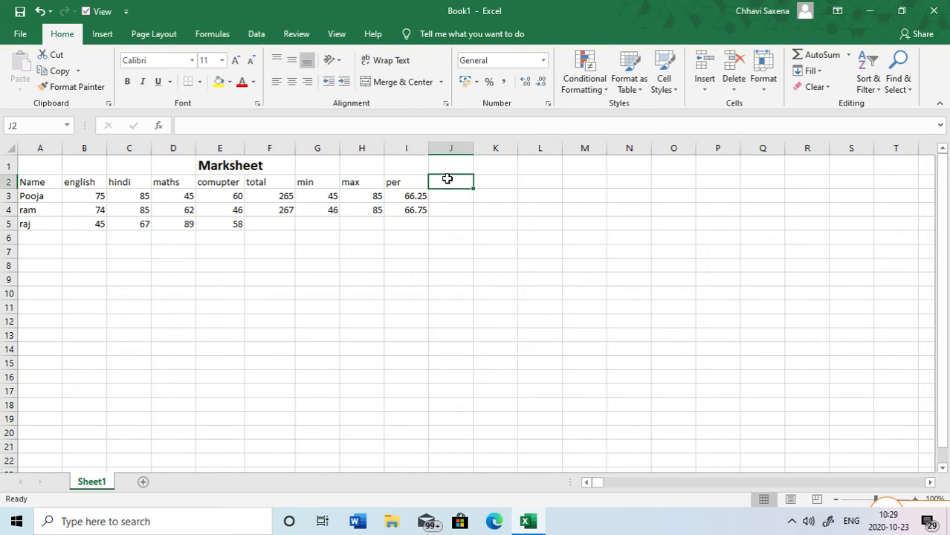
pyautogui.write('div')
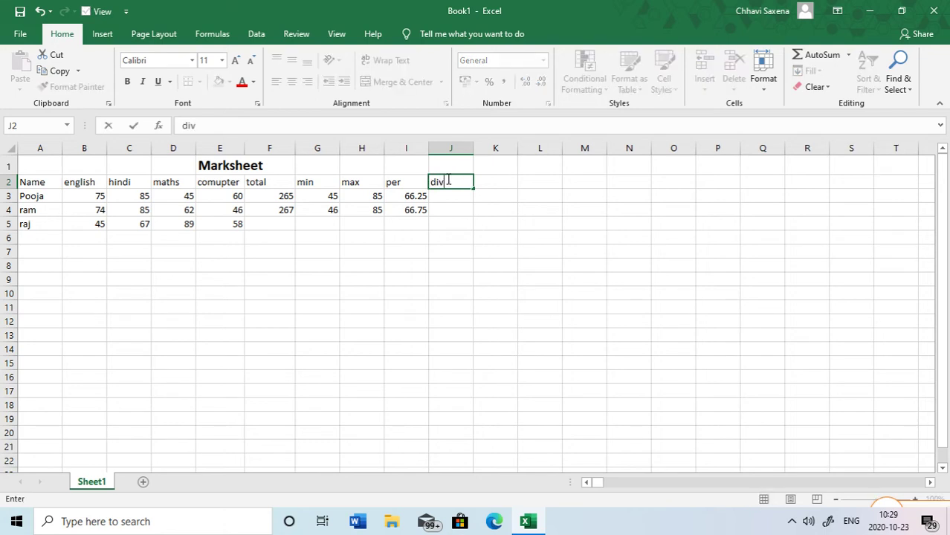
pyautogui.write('ison')
pyautogui.click(449, 190)
pyautogui.click(448, 196)
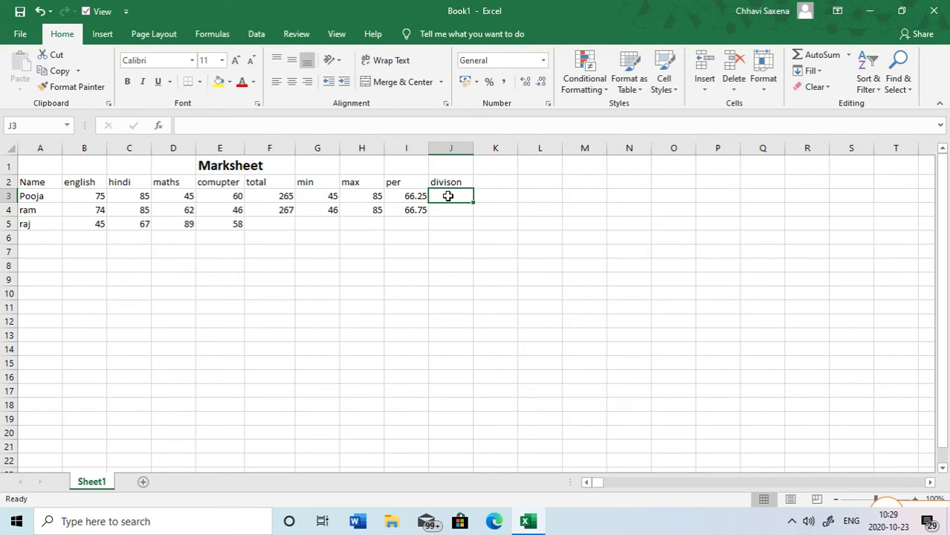
pyautogui.write('=if')
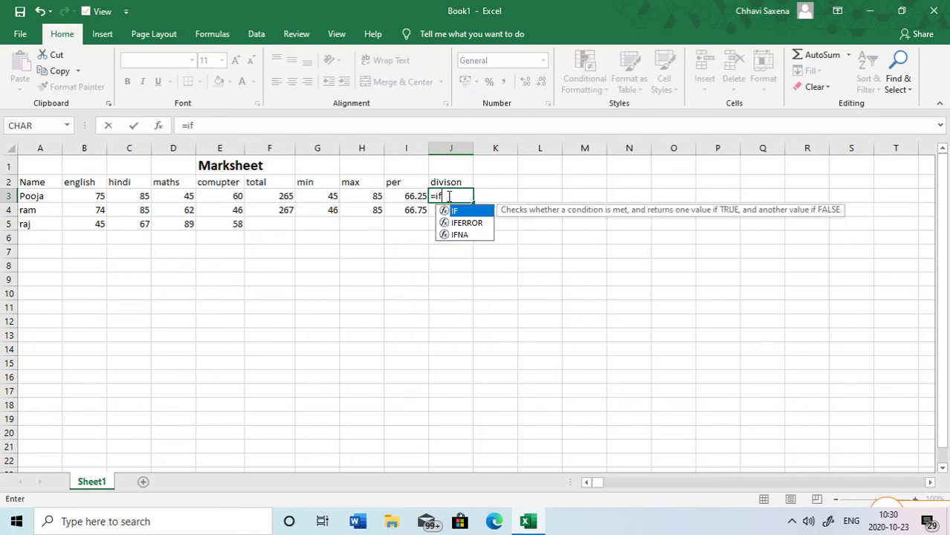
pyautogui.write('(')
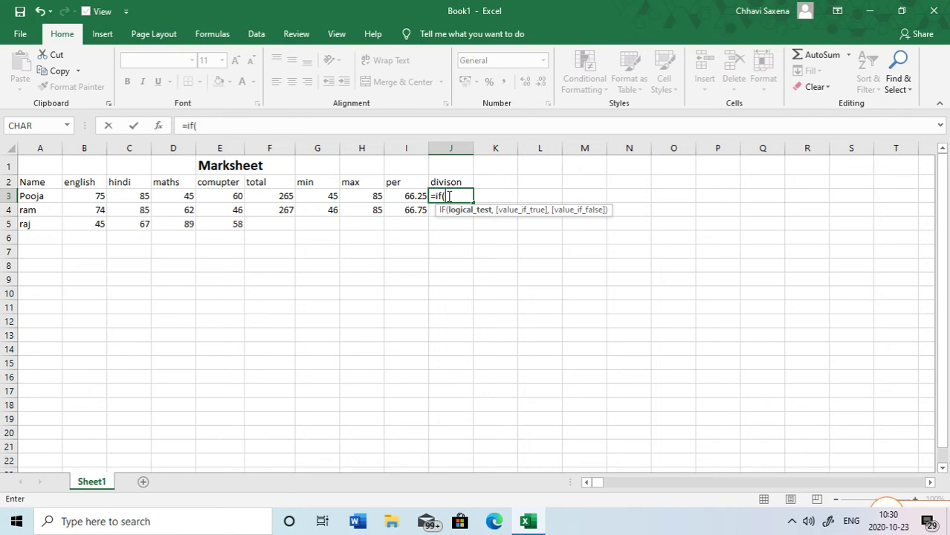
pyautogui.press('BackSpace')
pyautogui.press('BackSpace')
pyautogui.press('BackSpace')
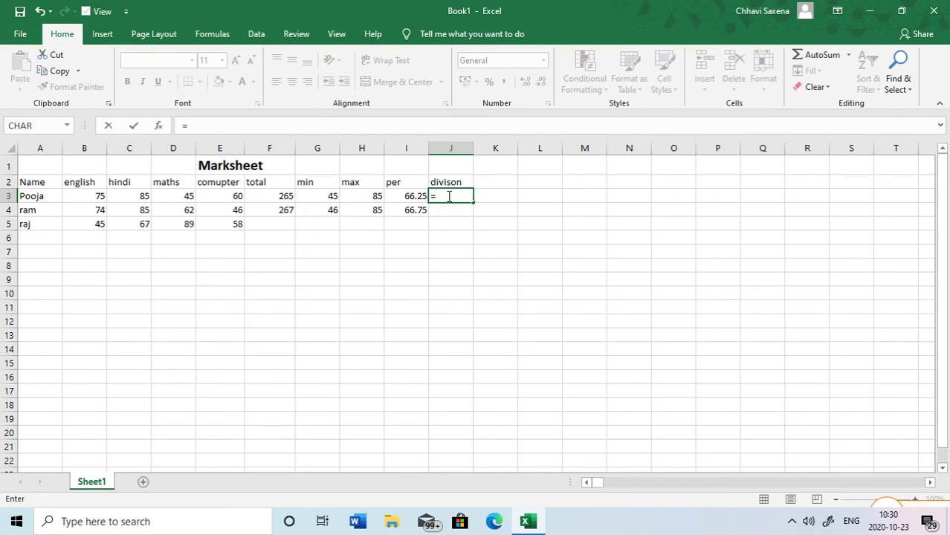
pyautogui.click(442, 199)
pyautogui.press('Escape')
pyautogui.click(401, 253)
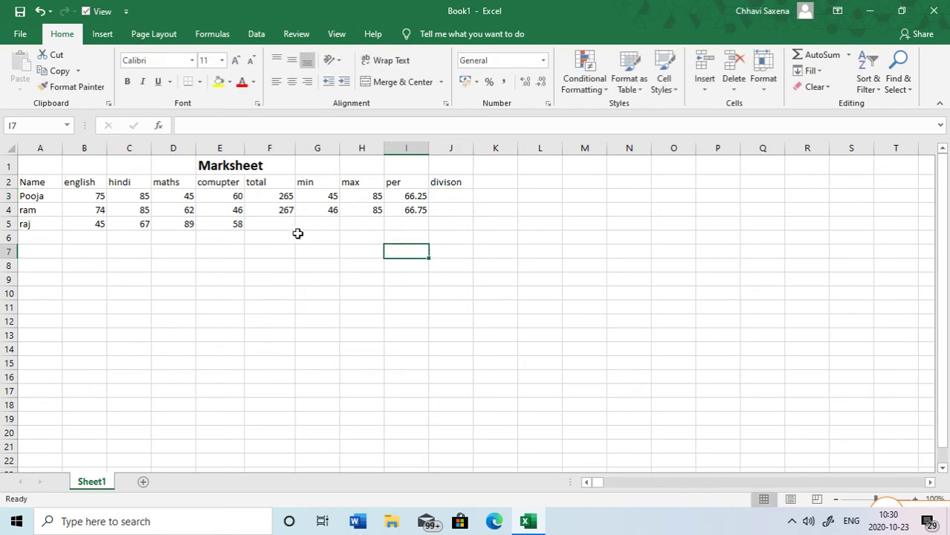
# Fill the total, min, max and percentage formulas from row 4 down to row 5 for the third student
pyautogui.click(262, 220)
pyautogui.click(273, 208)
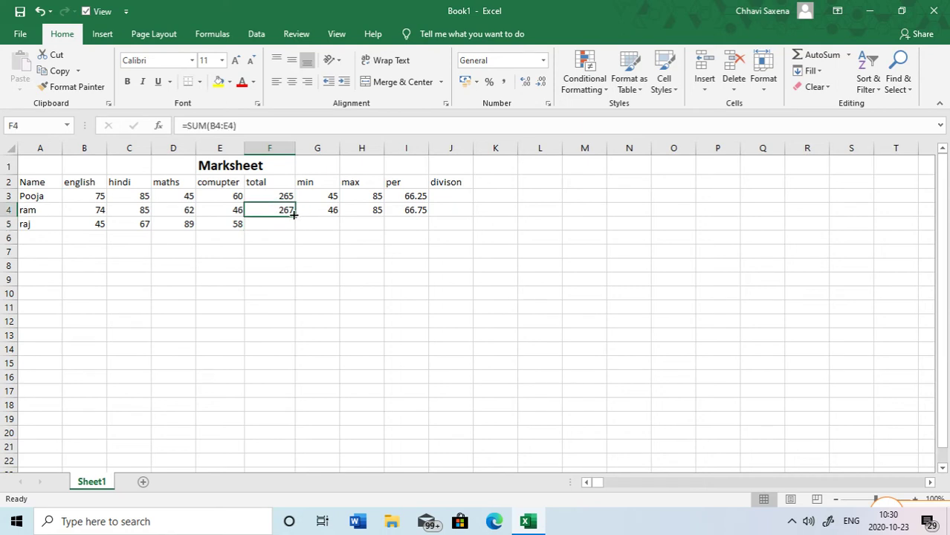
pyautogui.moveTo(294, 214); pyautogui.dragTo(294, 229)
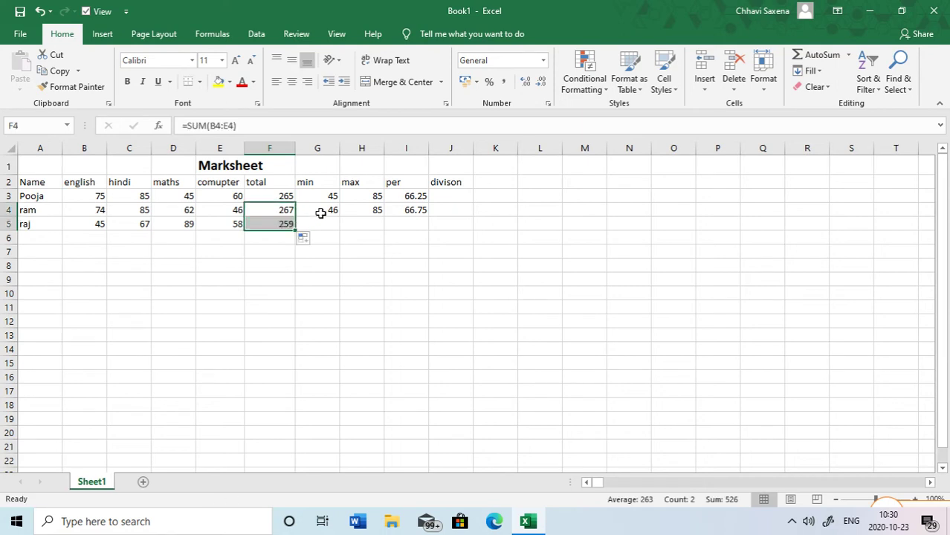
pyautogui.click(320, 213)
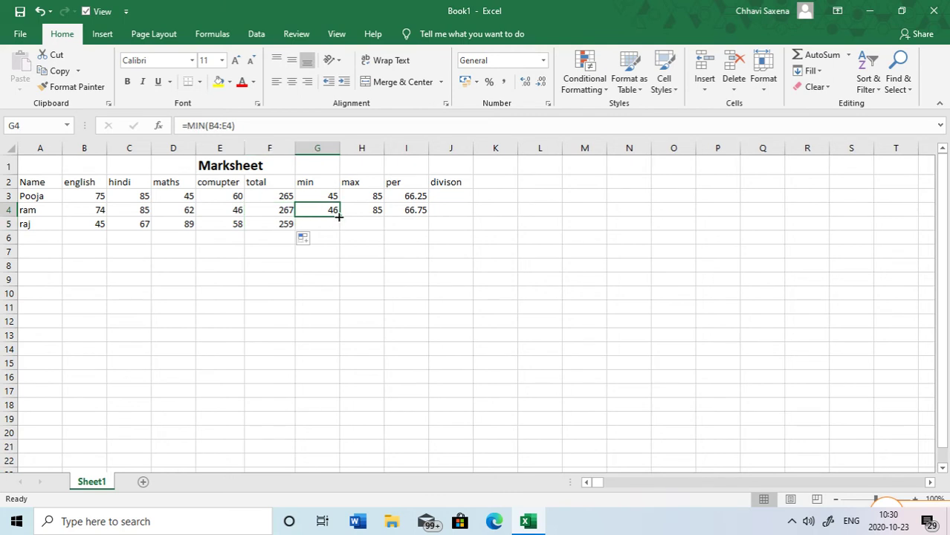
pyautogui.moveTo(338, 216); pyautogui.dragTo(424, 229)
pyautogui.click(362, 215)
pyautogui.click(397, 215)
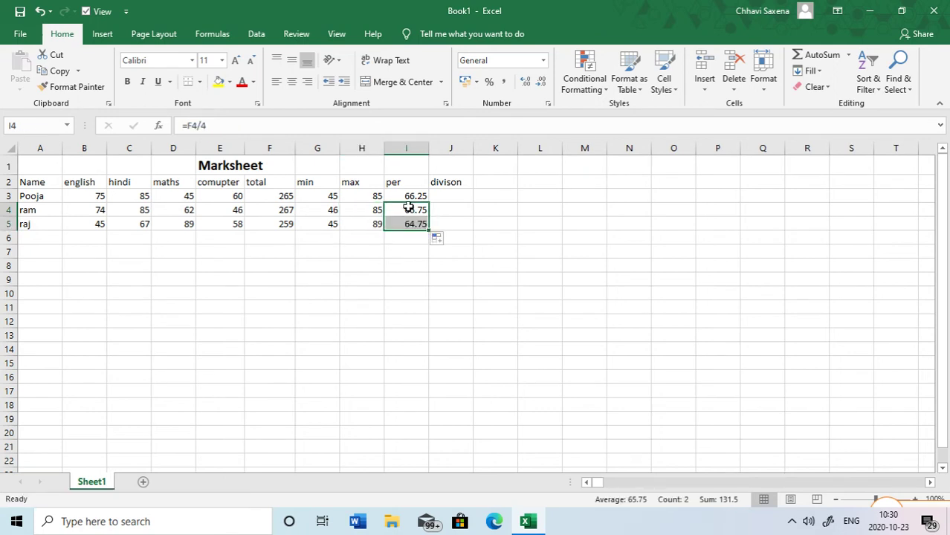
# Change the font of the marksheet table in A2:I5 to Arial
pyautogui.click(33, 181)
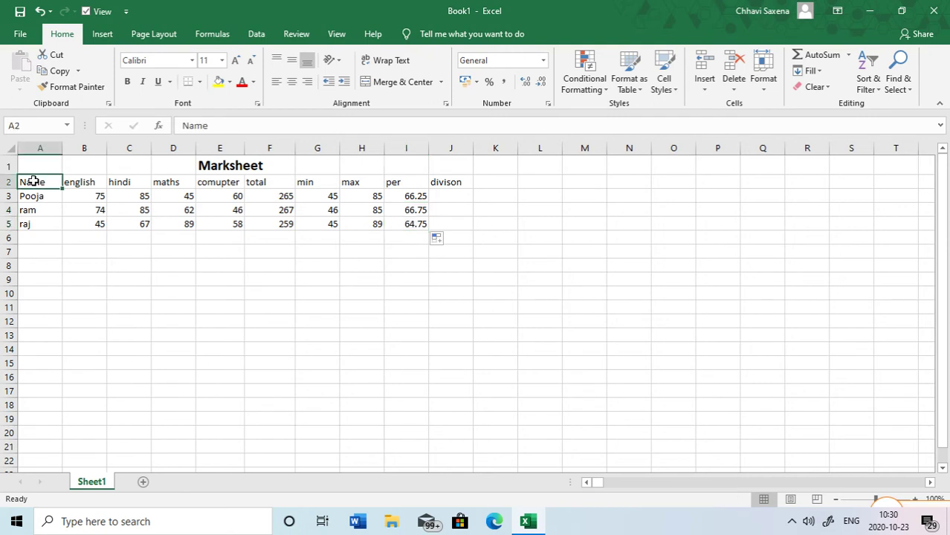
pyautogui.moveTo(33, 182); pyautogui.dragTo(411, 224)
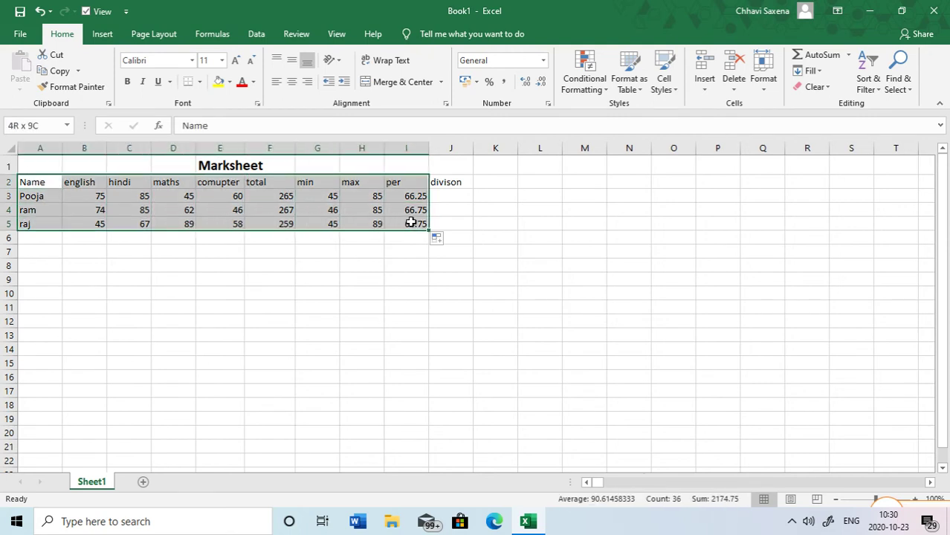
pyautogui.click(193, 61)
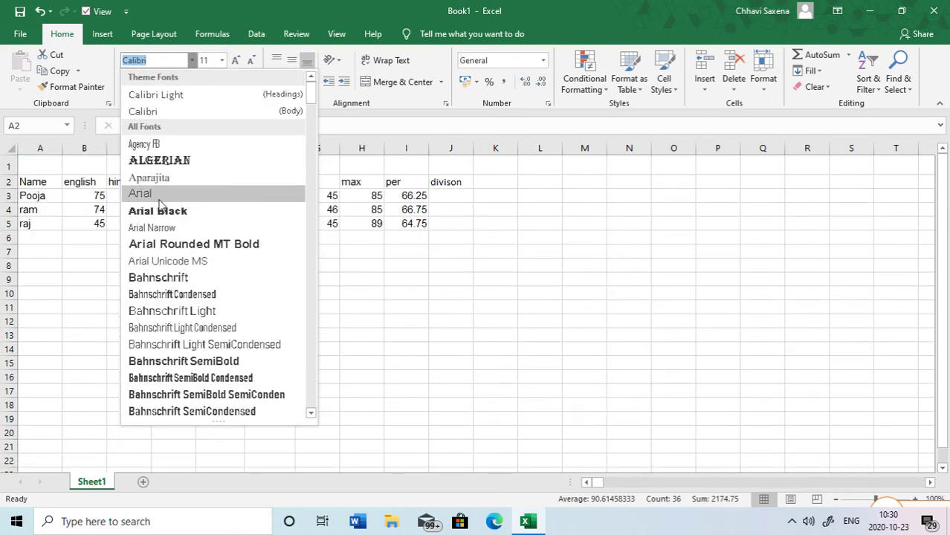
pyautogui.click(159, 195)
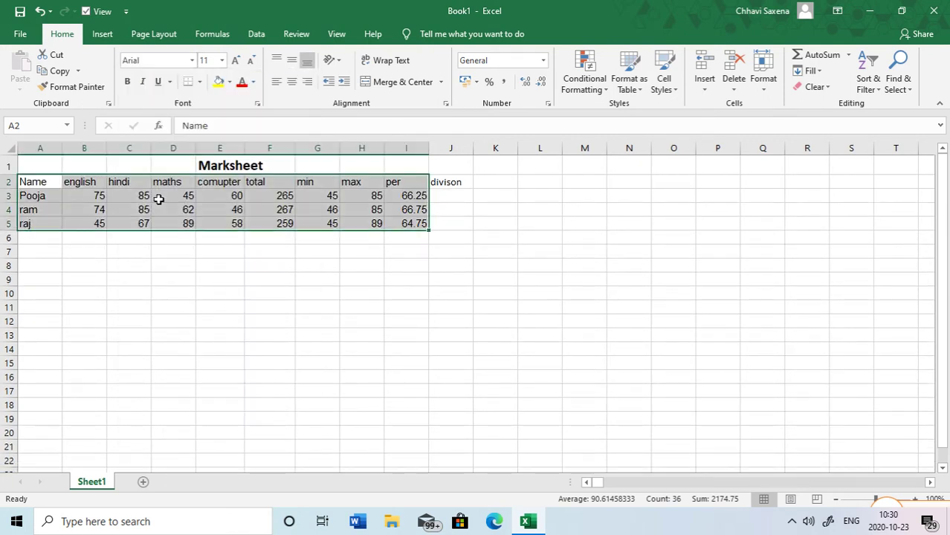
# Apply bold, italic and double underline to the marksheet table in A2:I5
pyautogui.click(127, 82)
pyautogui.click(142, 82)
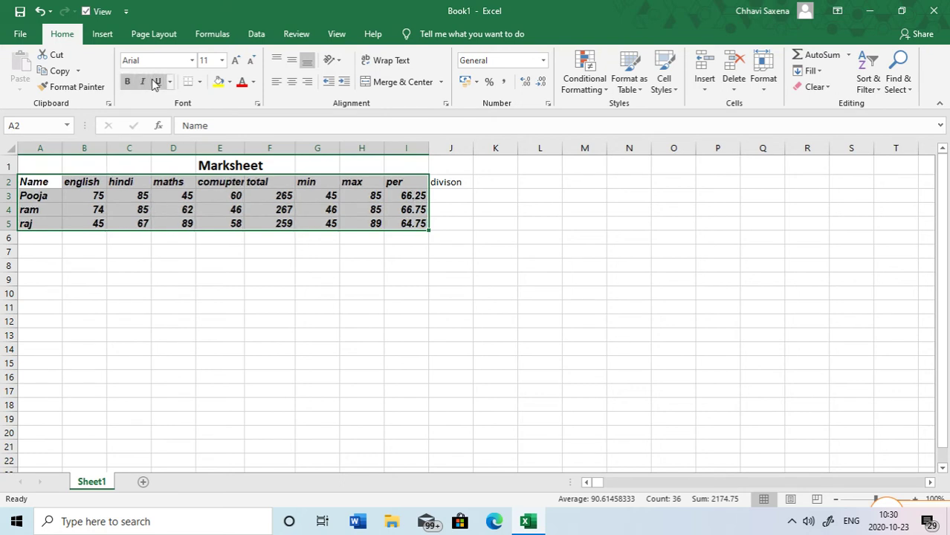
pyautogui.click(156, 81)
pyautogui.click(170, 82)
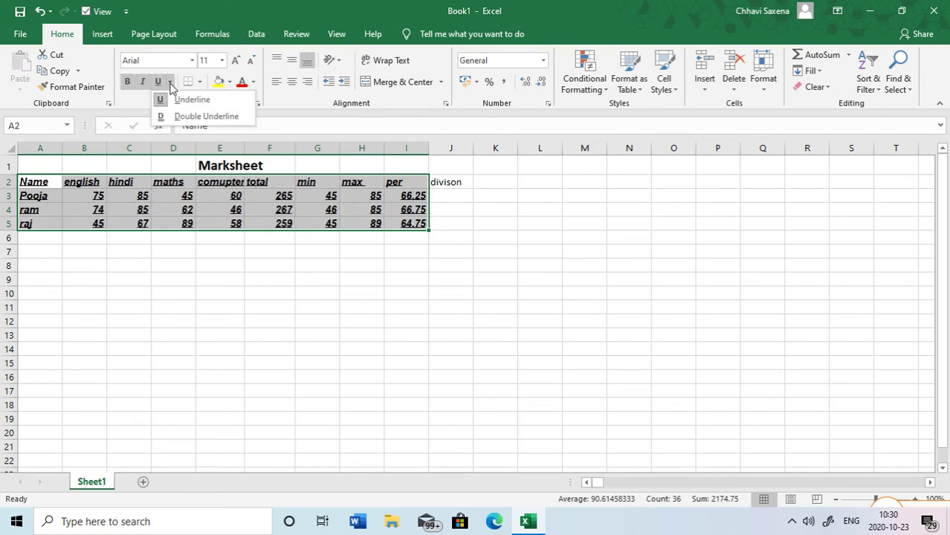
pyautogui.click(188, 117)
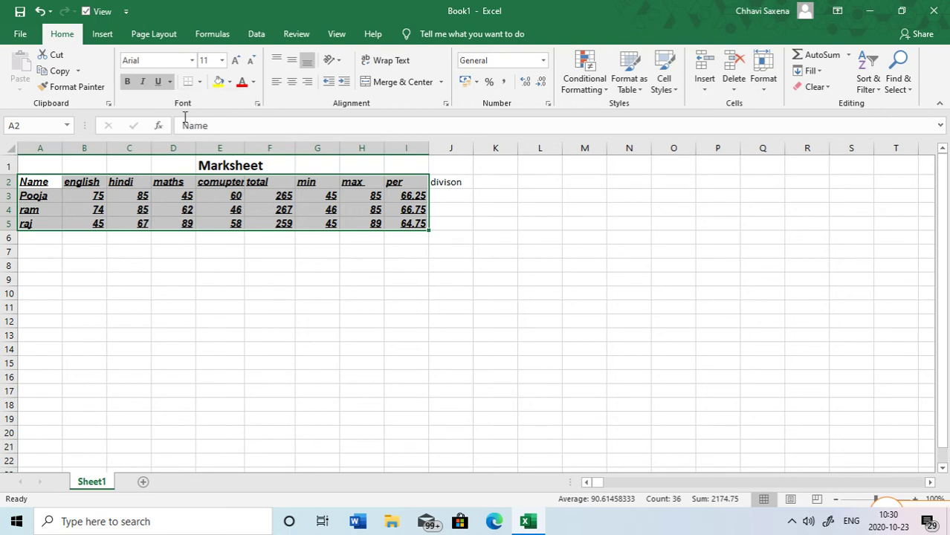
# Switch the table in A2:I5 to a single underline and remove its underline, italic and bold formatting
pyautogui.click(171, 82)
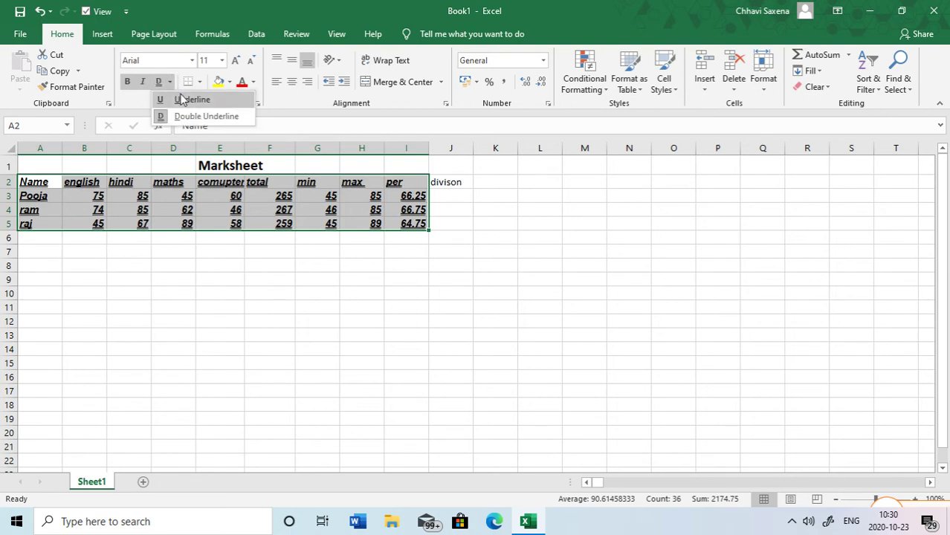
pyautogui.click(181, 99)
pyautogui.click(158, 83)
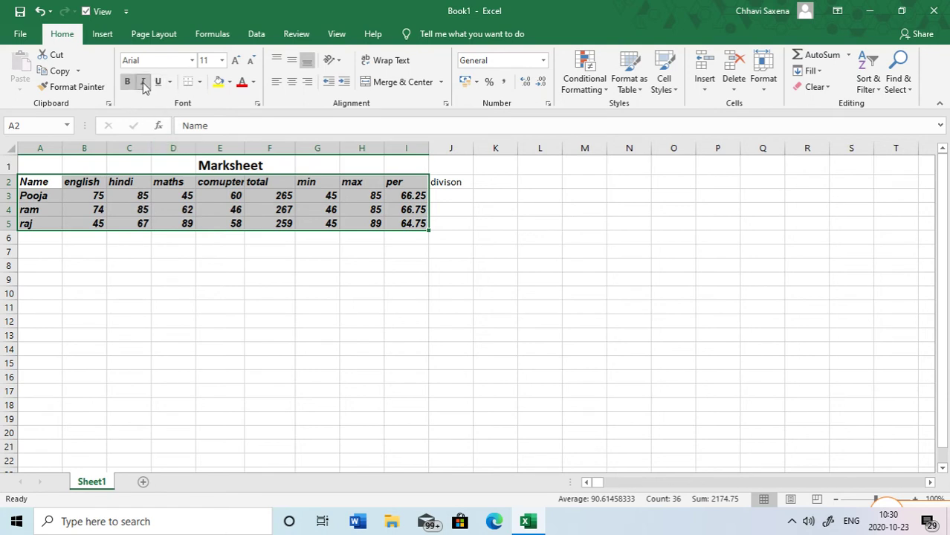
pyautogui.click(144, 83)
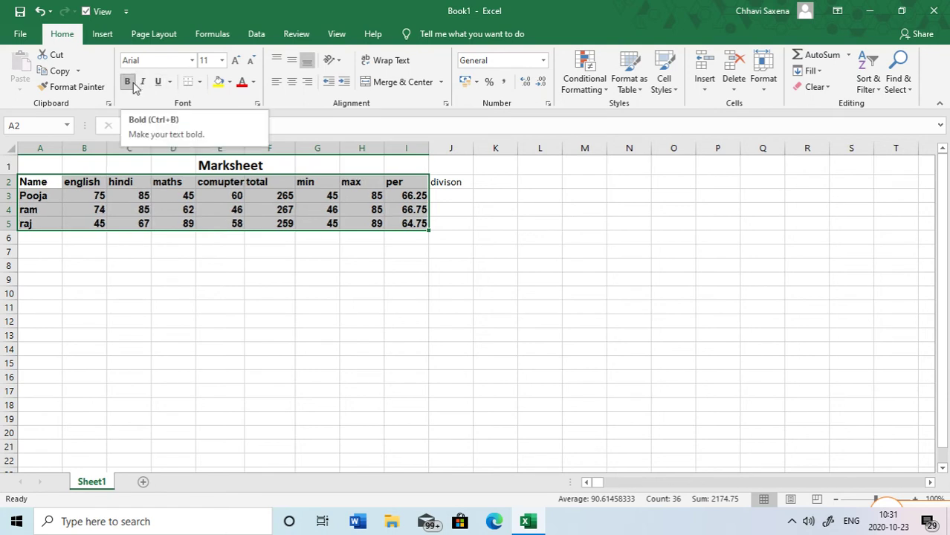
pyautogui.click(132, 83)
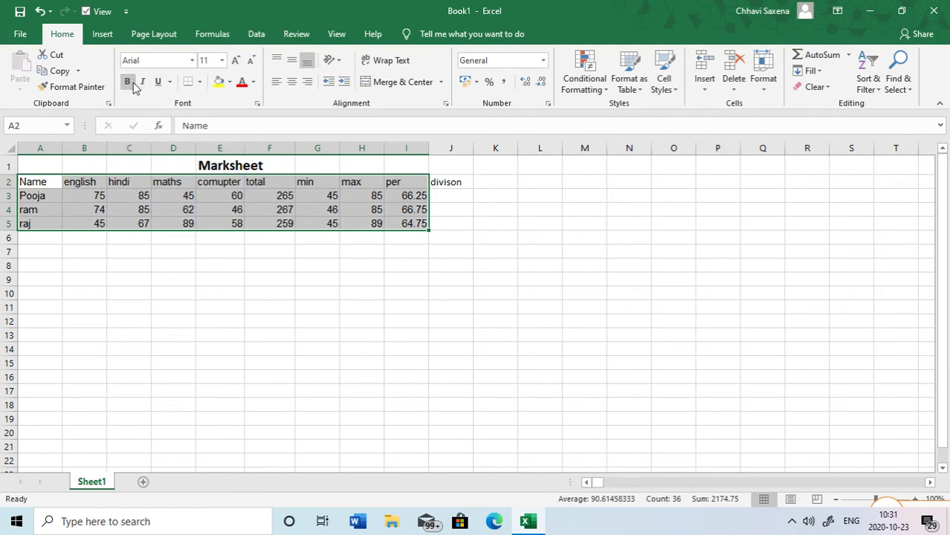
# Set the font size of the table in A2:I5 to 14 after trying 18 and 12, and widen column E to fit its header
pyautogui.click(225, 62)
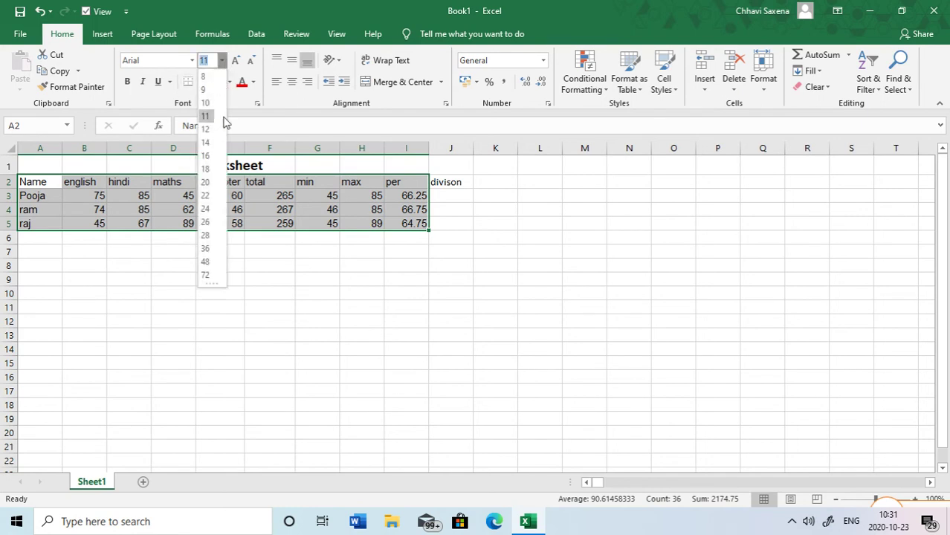
pyautogui.click(206, 169)
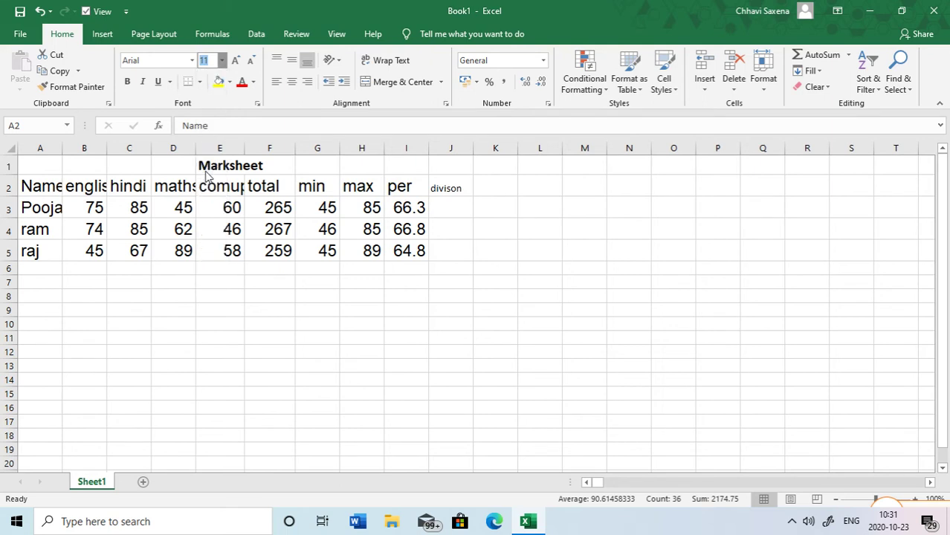
pyautogui.click(250, 61)
pyautogui.click(250, 61)
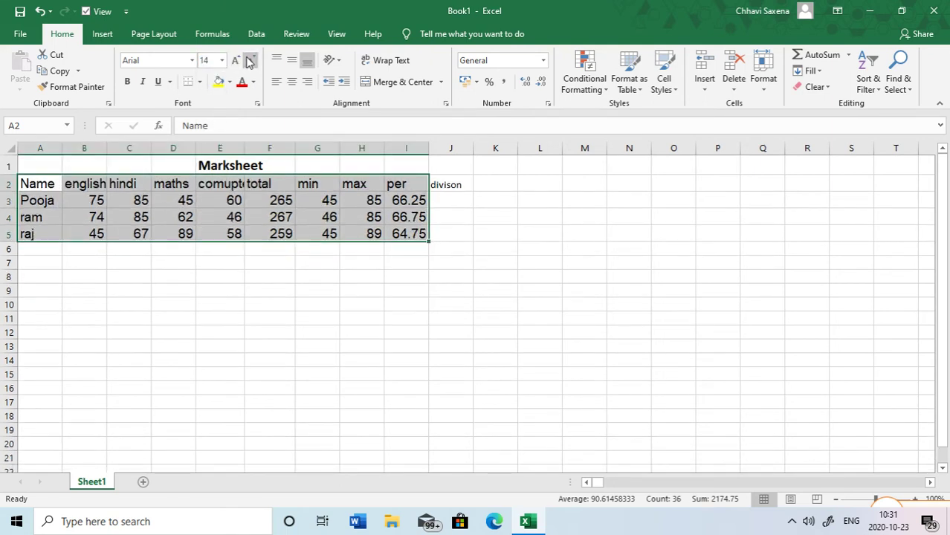
pyautogui.click(251, 61)
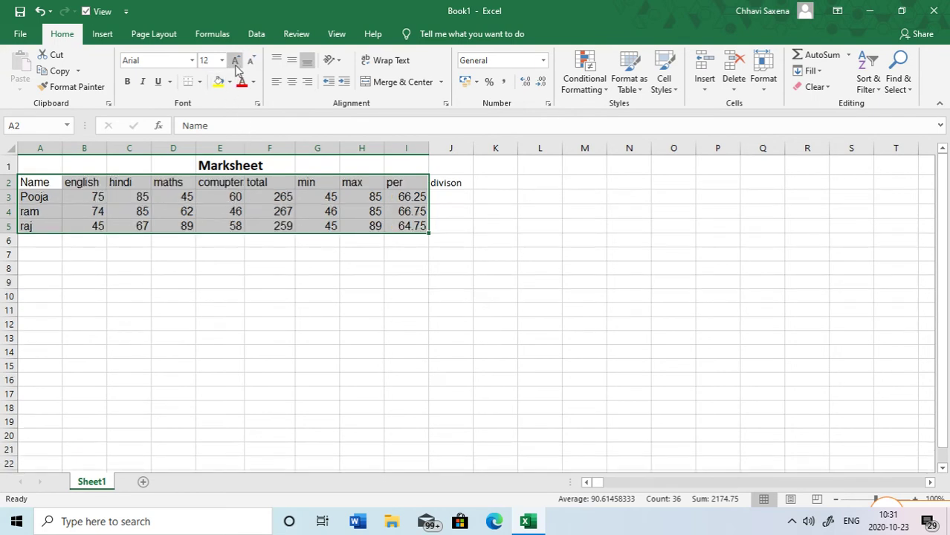
pyautogui.click(236, 61)
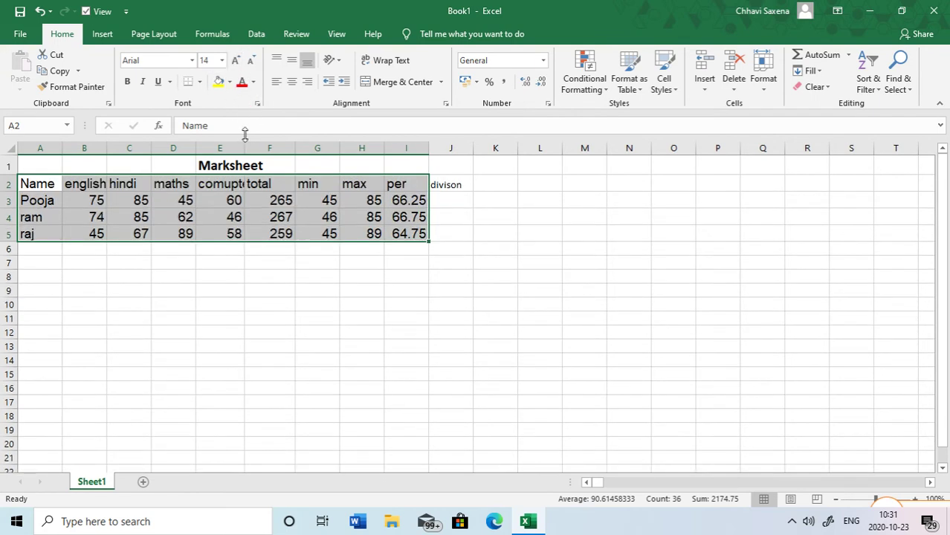
pyautogui.moveTo(245, 148); pyautogui.dragTo(264, 150)
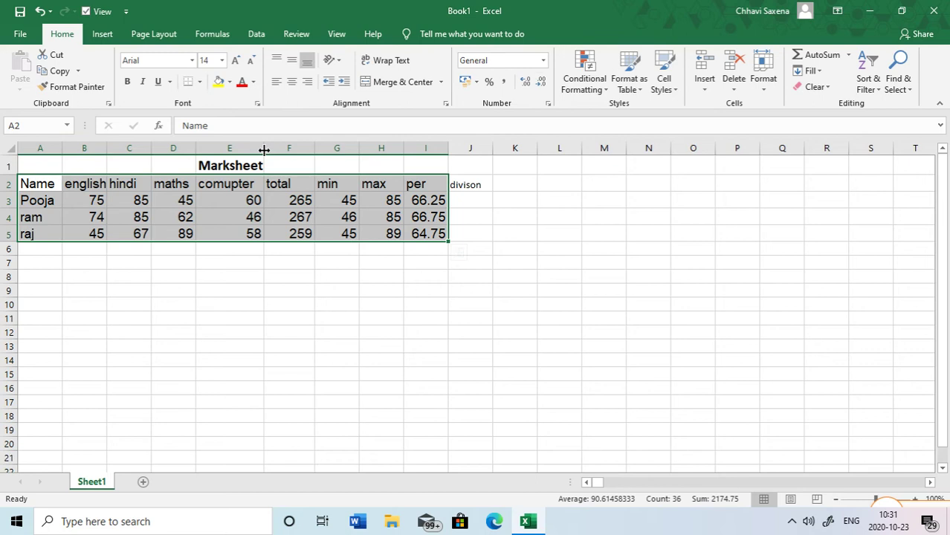
# Cut the table in A2:I5 and paste it at A12, and undo the move
pyautogui.click(56, 58)
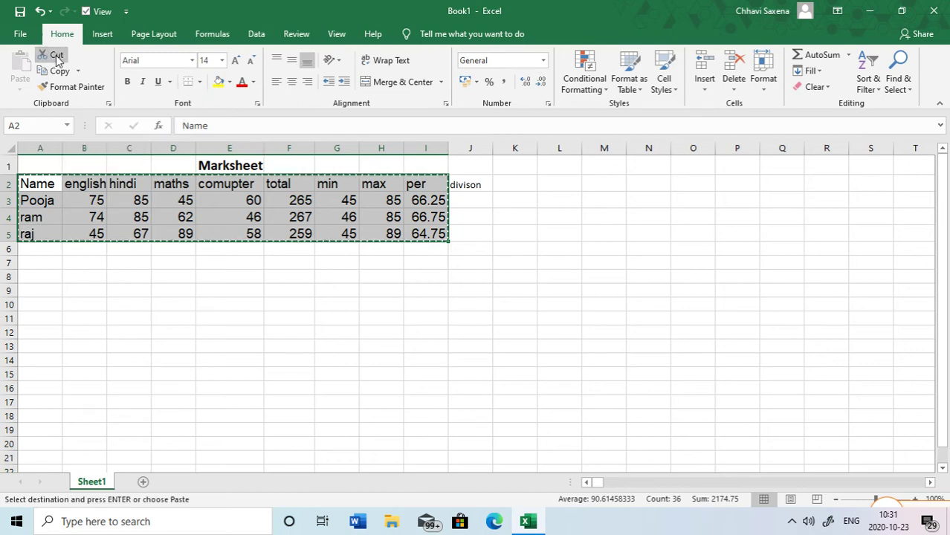
pyautogui.click(31, 327)
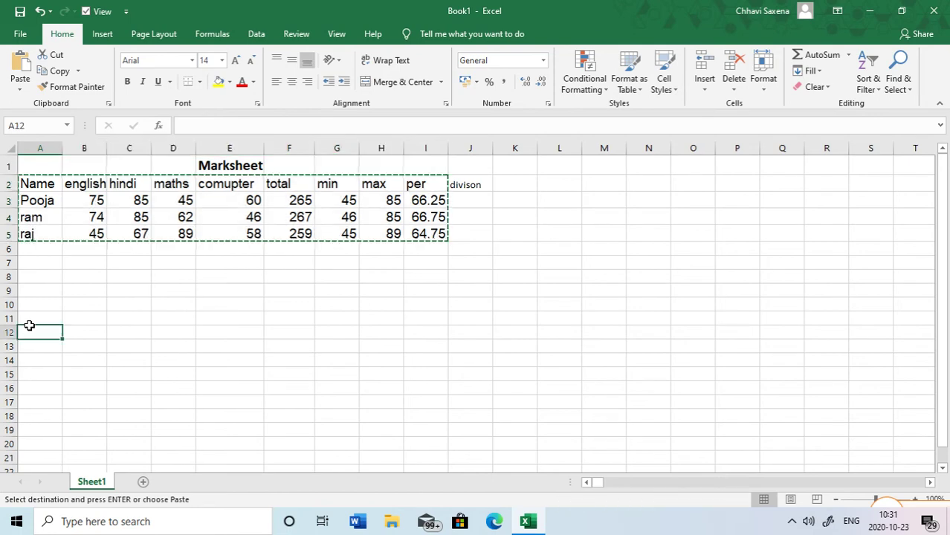
pyautogui.click(21, 66)
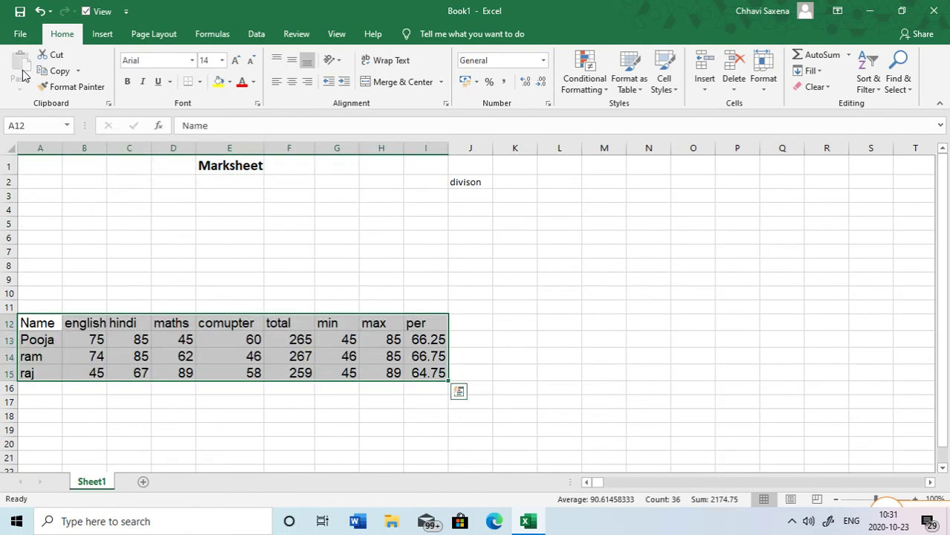
pyautogui.hotkey('ctrl', 'z')
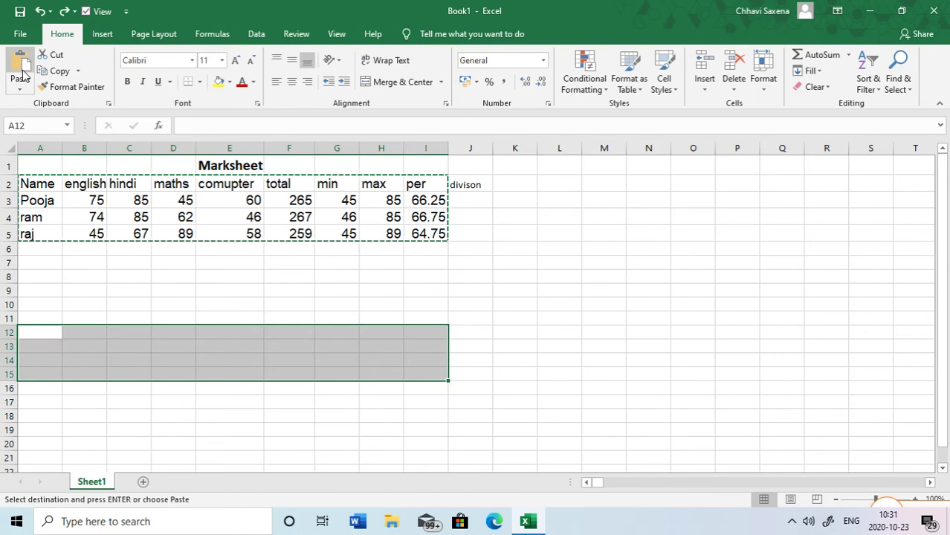
pyautogui.click(93, 263)
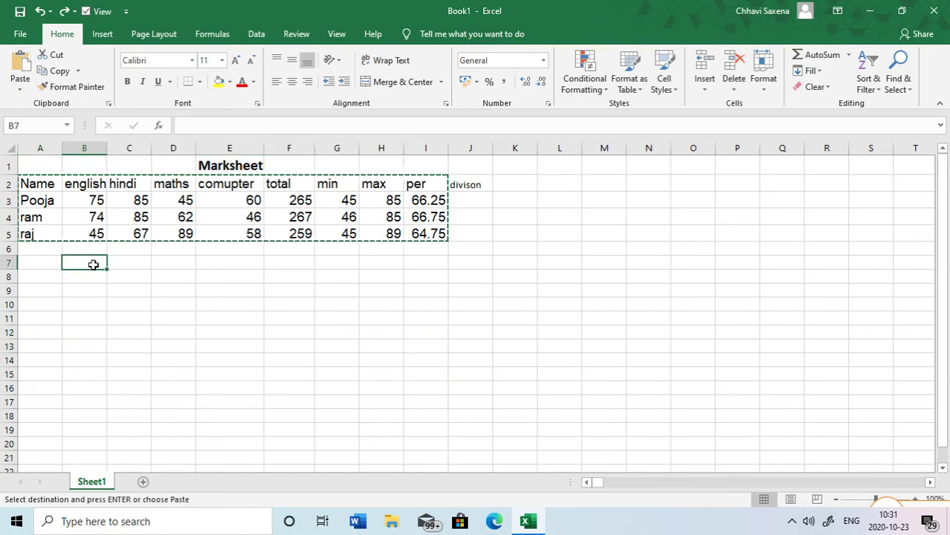
pyautogui.press('Escape')
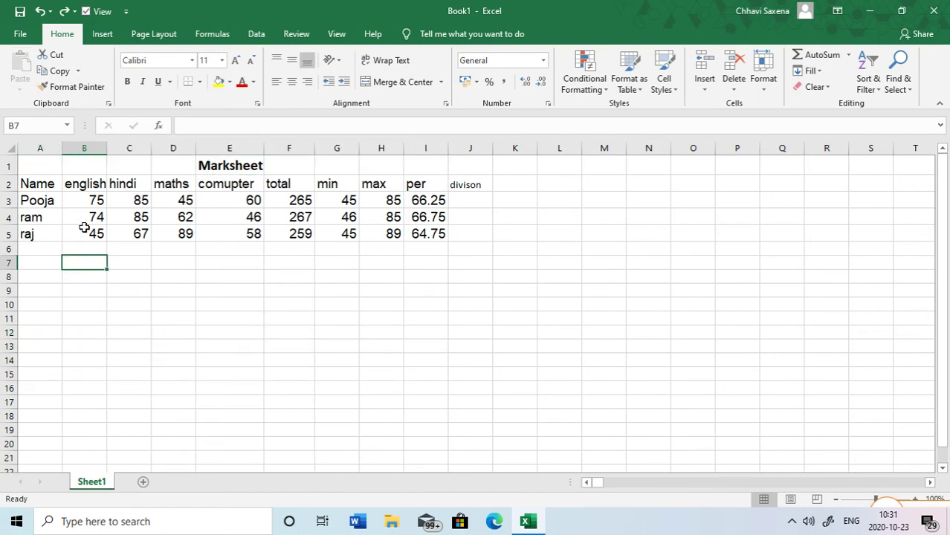
# Copy the name, english and hindi columns in A2:C5 and paste them at A10
pyautogui.moveTo(30, 182); pyautogui.dragTo(114, 234)
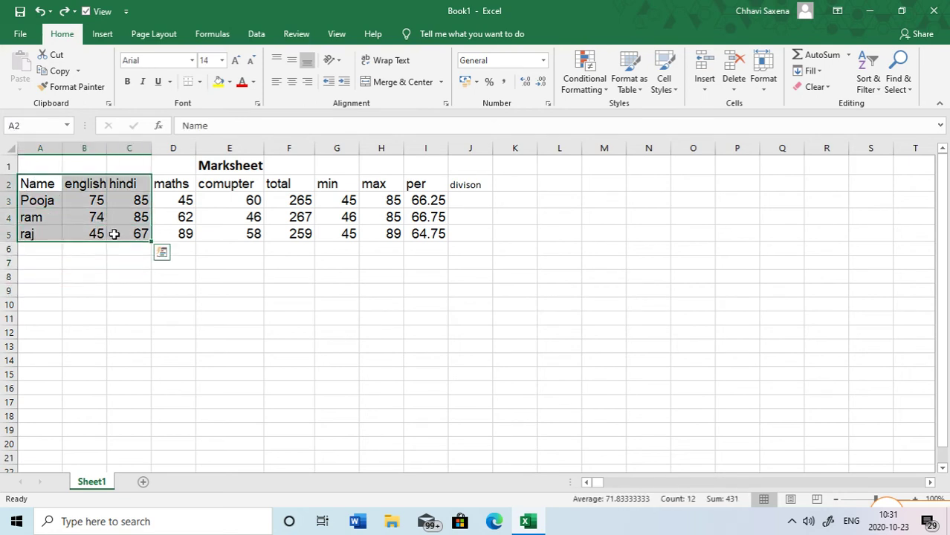
pyautogui.click(58, 71)
pyautogui.click(56, 306)
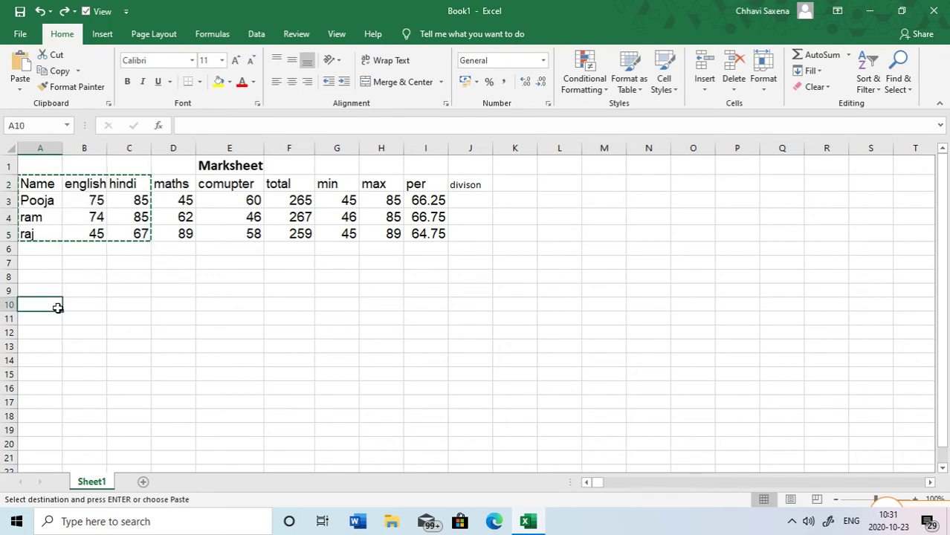
pyautogui.click(18, 68)
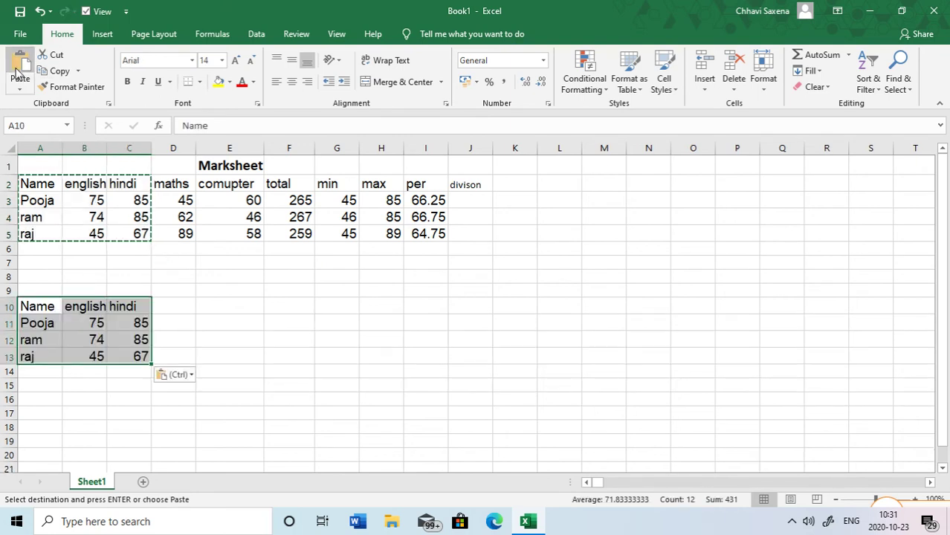
pyautogui.press('Escape')
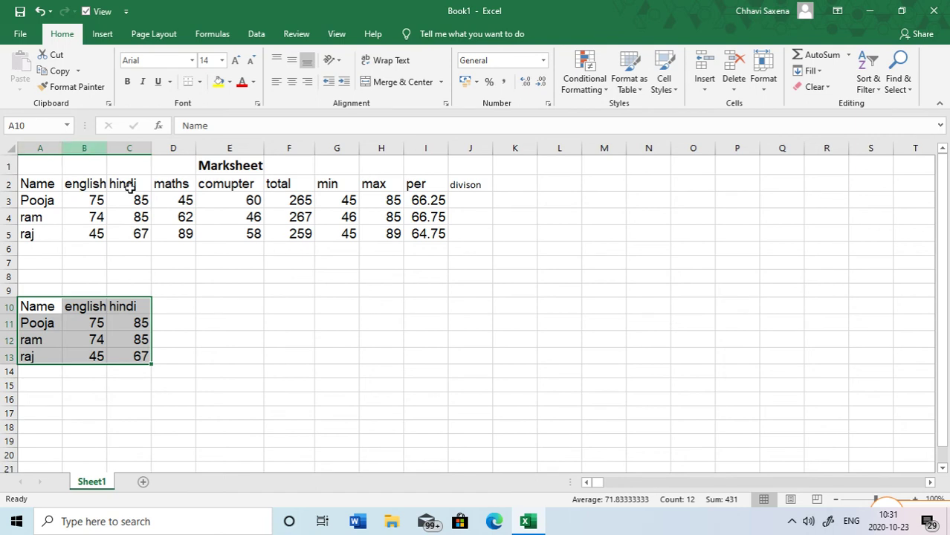
# Copy the formatting of the divison header in J2 onto the table in A2:I5 with Format Painter
pyautogui.click(458, 186)
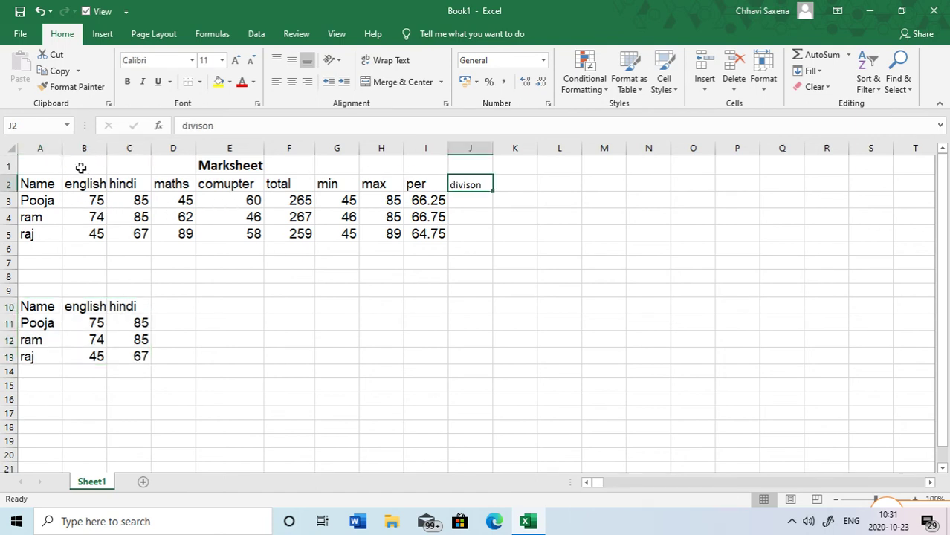
pyautogui.click(72, 87)
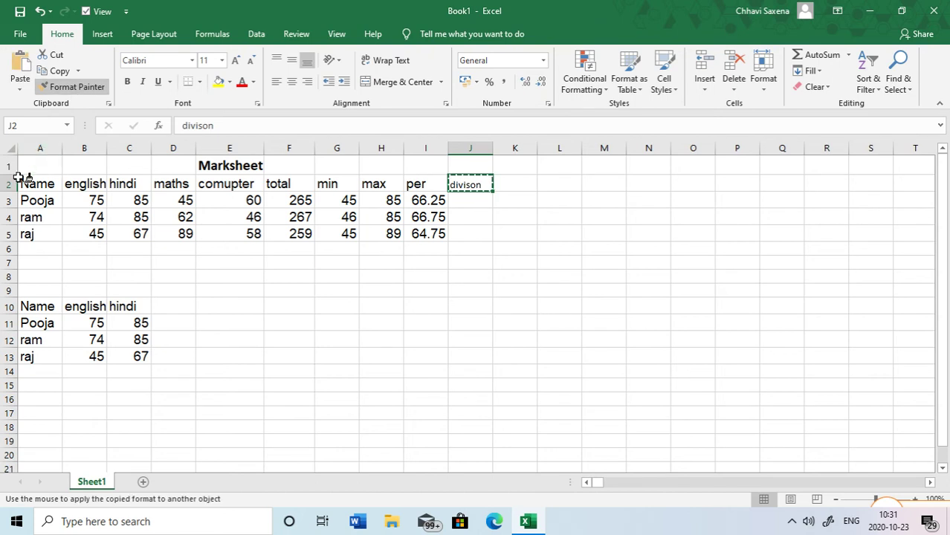
pyautogui.moveTo(19, 184); pyautogui.dragTo(423, 235)
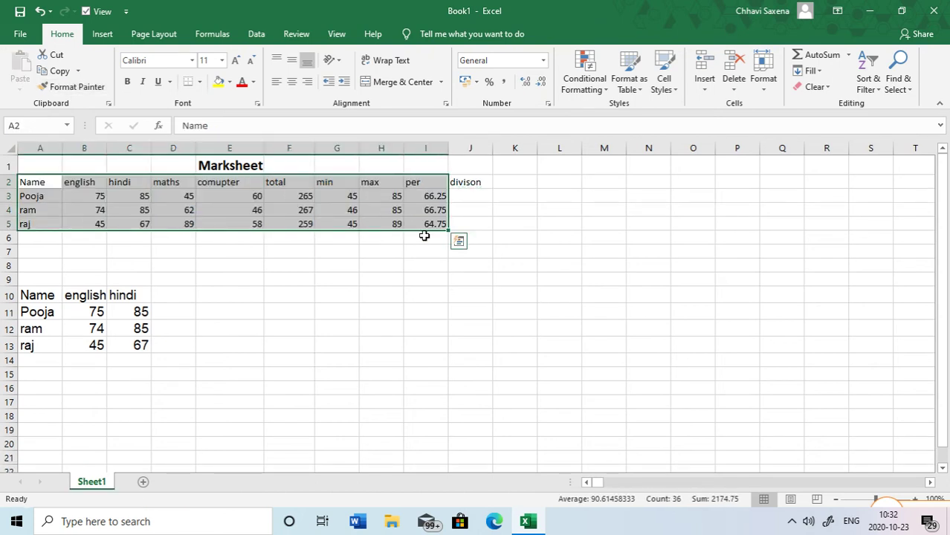
pyautogui.click(286, 308)
# Align the table in A2:I5 to the center, to the left and finally to the right
pyautogui.moveTo(34, 186); pyautogui.dragTo(434, 223)
pyautogui.click(292, 83)
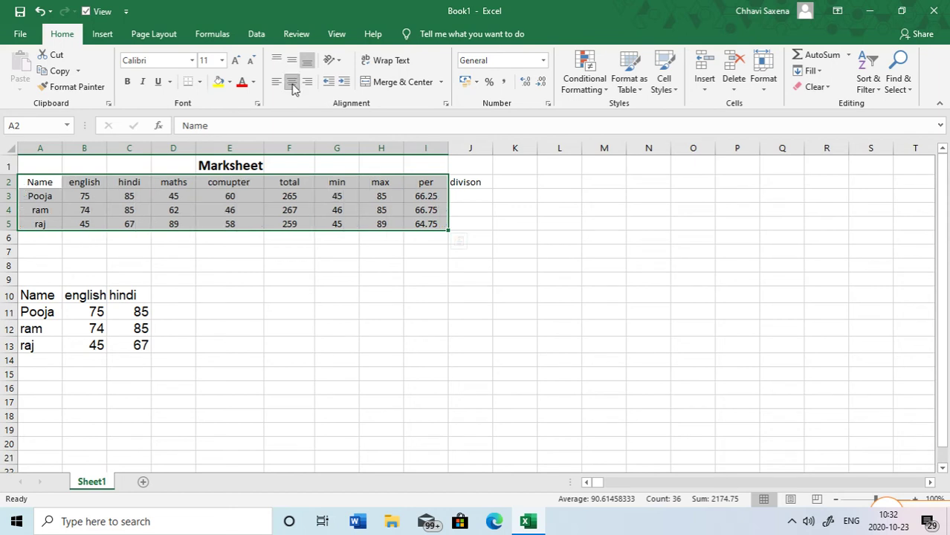
pyautogui.click(275, 83)
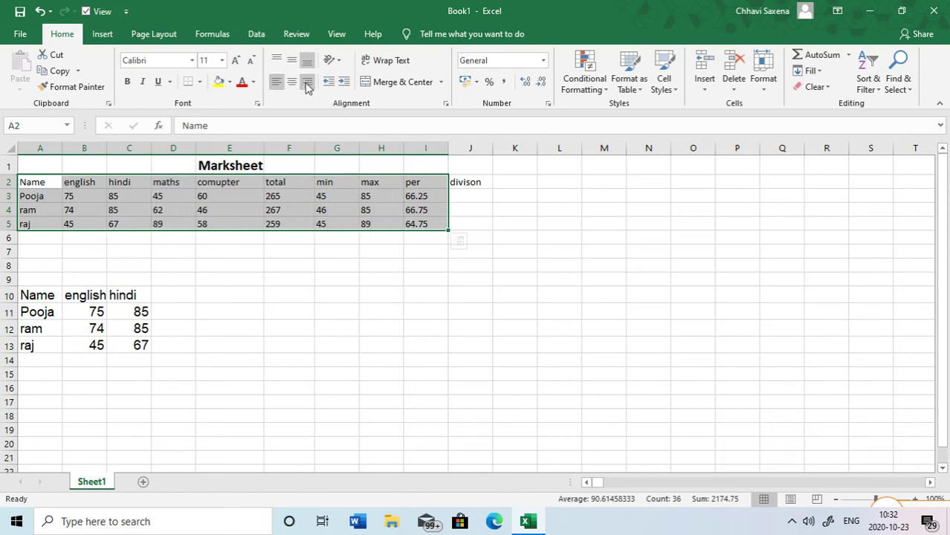
pyautogui.click(307, 83)
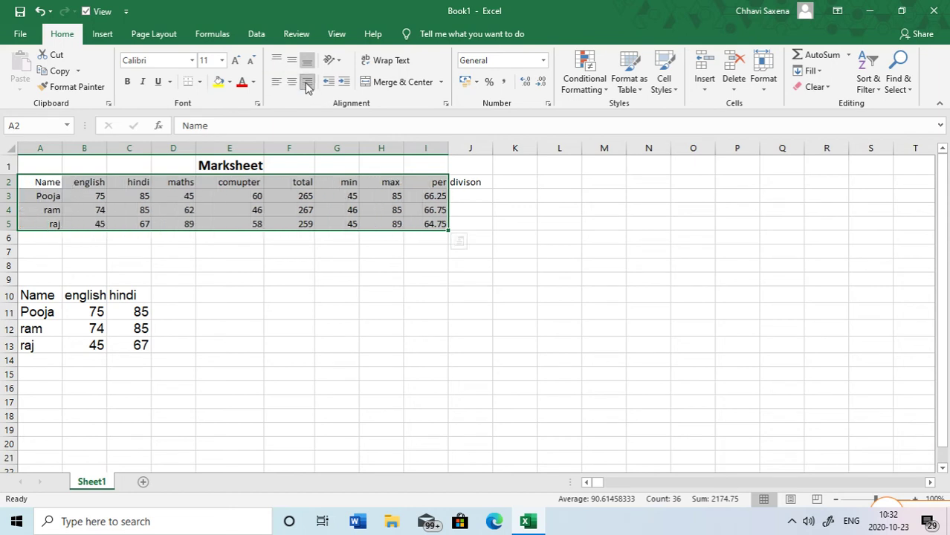
# Increase the indent of the table in A2:I5 three times and undo the last two increases
pyautogui.click(344, 83)
pyautogui.click(344, 83)
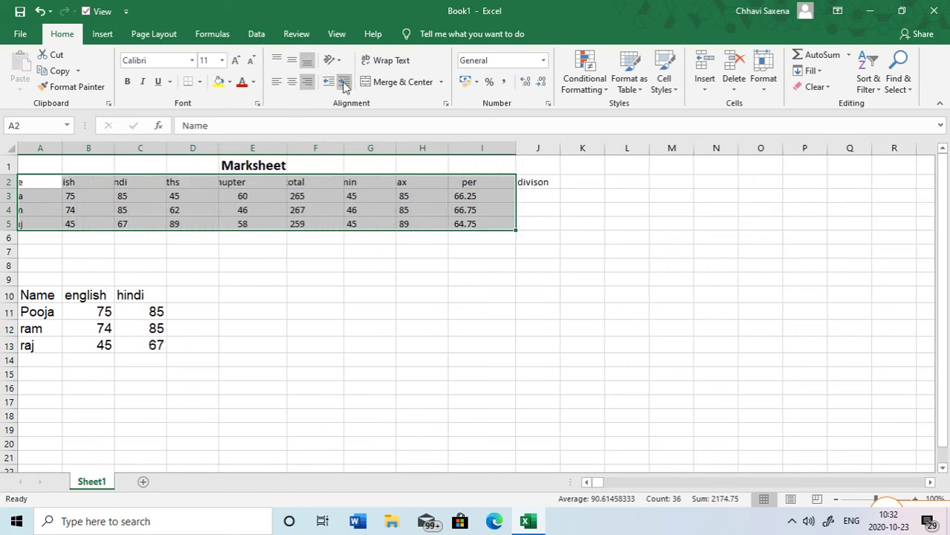
pyautogui.click(344, 84)
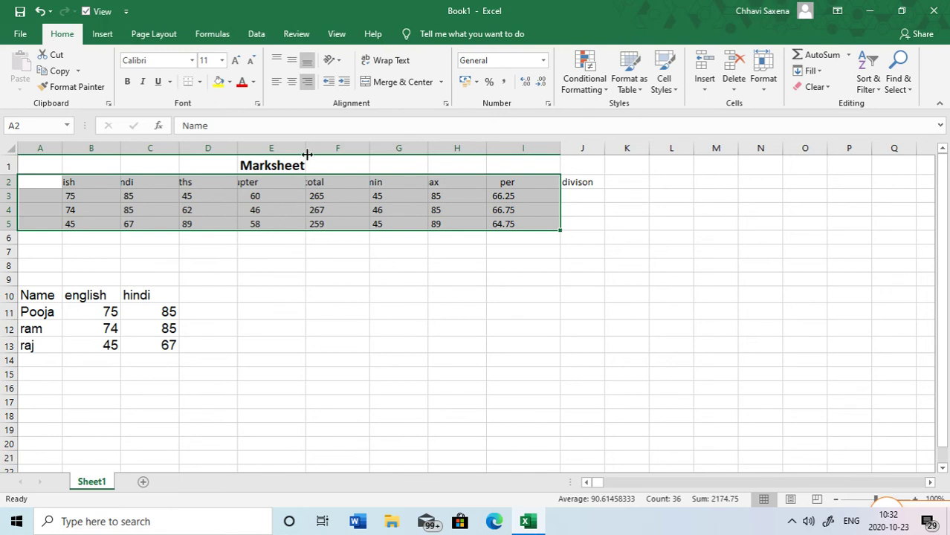
pyautogui.hotkey('ctrl', 'z')
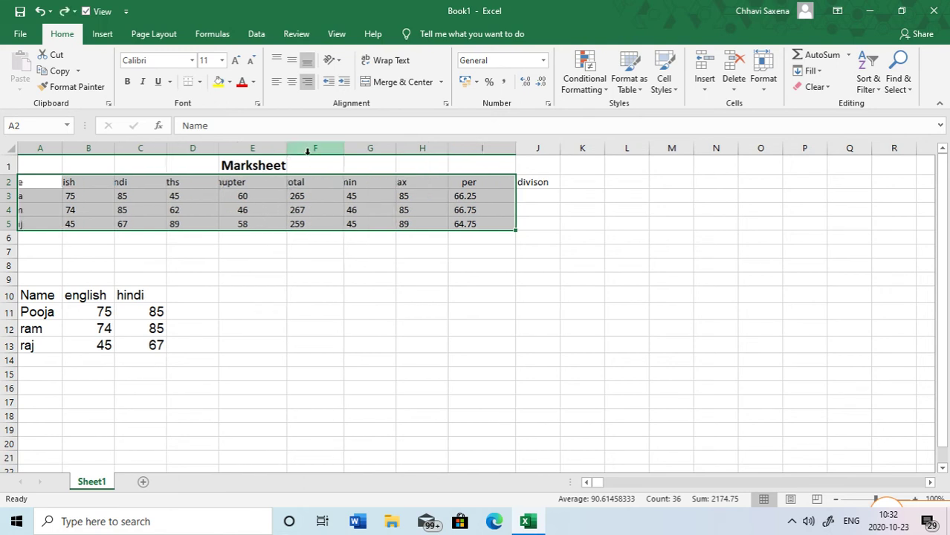
pyautogui.hotkey('ctrl', 'z')
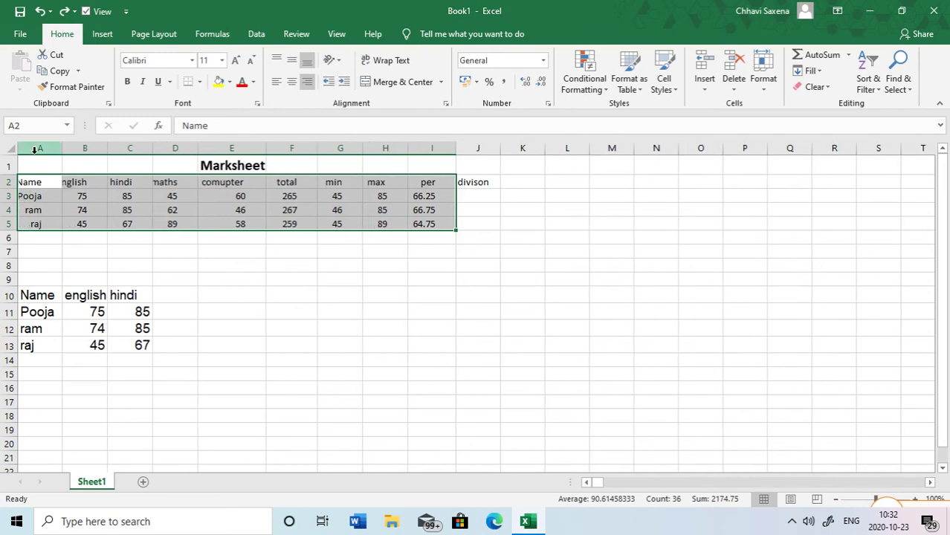
# Left-align the student names and header in A2:A5, and switch them to centered alignment
pyautogui.moveTo(32, 182); pyautogui.dragTo(32, 222)
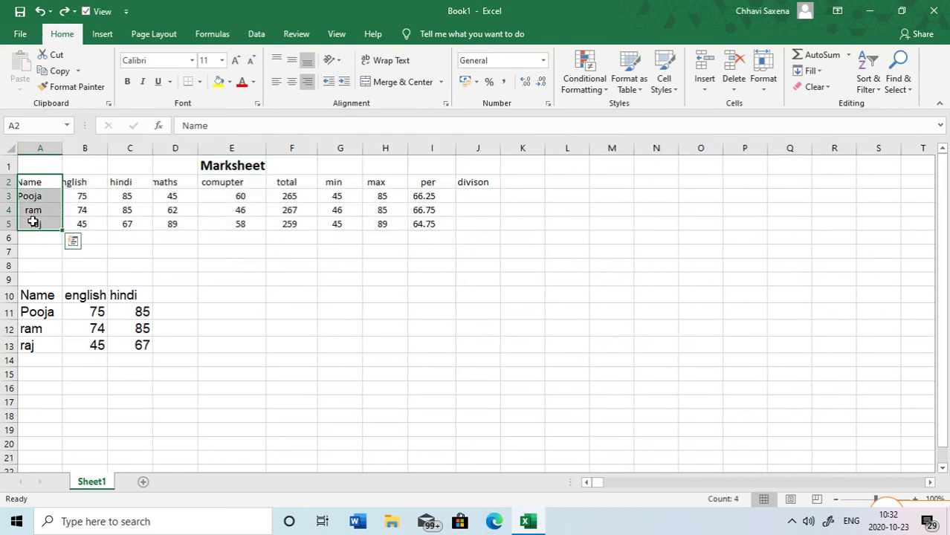
pyautogui.click(276, 85)
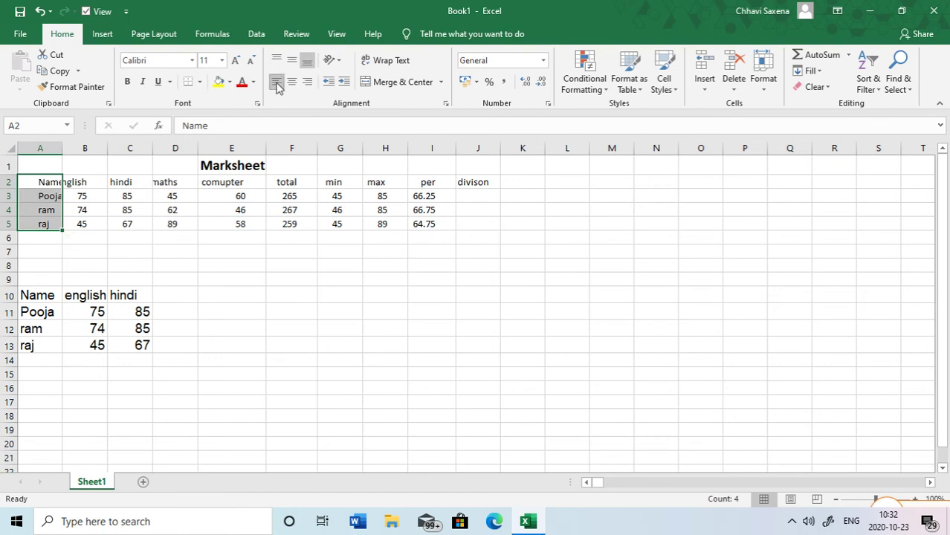
pyautogui.click(291, 82)
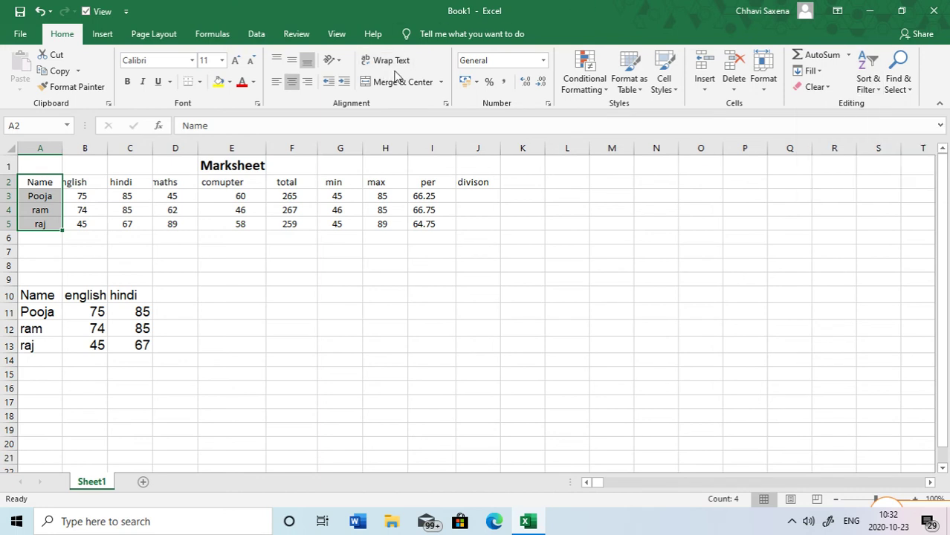
# Change the text orientation of A2:A5 to Angle Counterclockwise, Vertical Text and finally Rotate Text Up
pyautogui.click(340, 63)
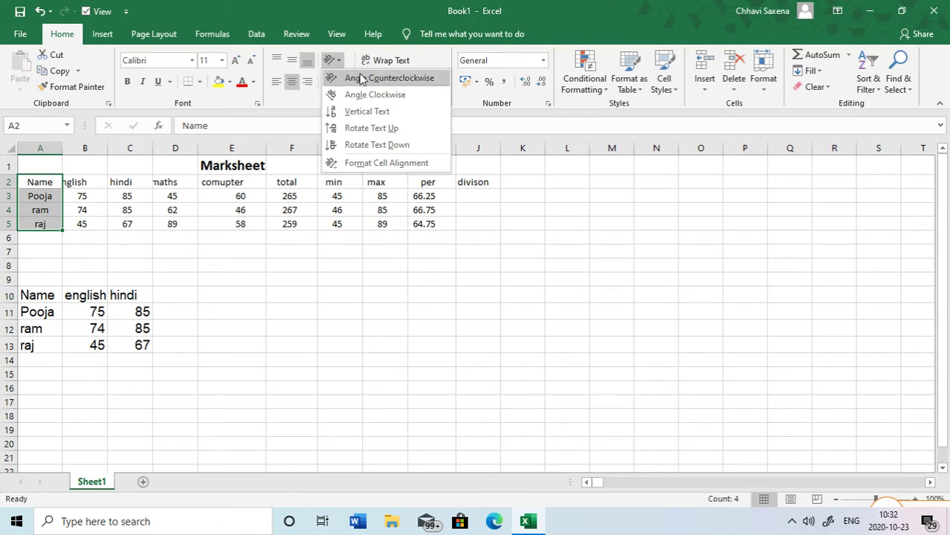
pyautogui.click(362, 79)
pyautogui.click(338, 62)
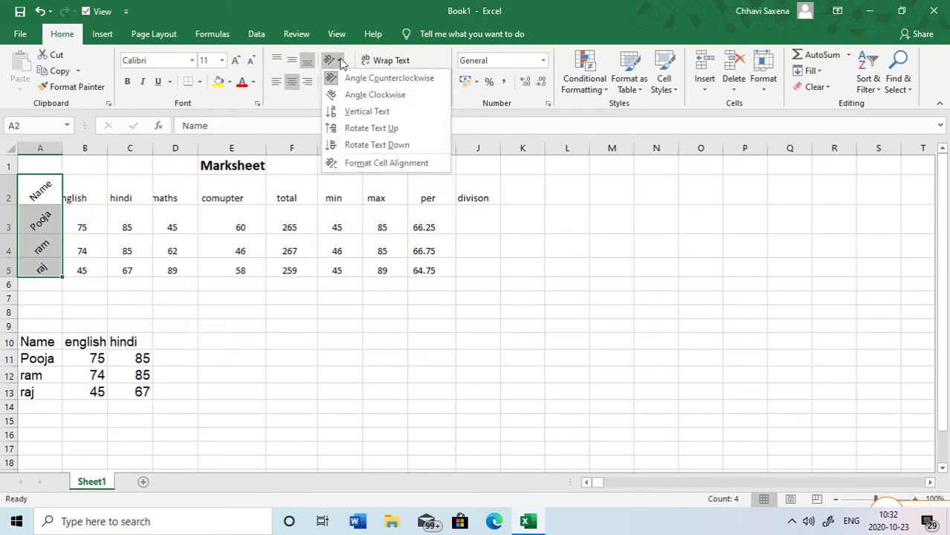
pyautogui.click(369, 112)
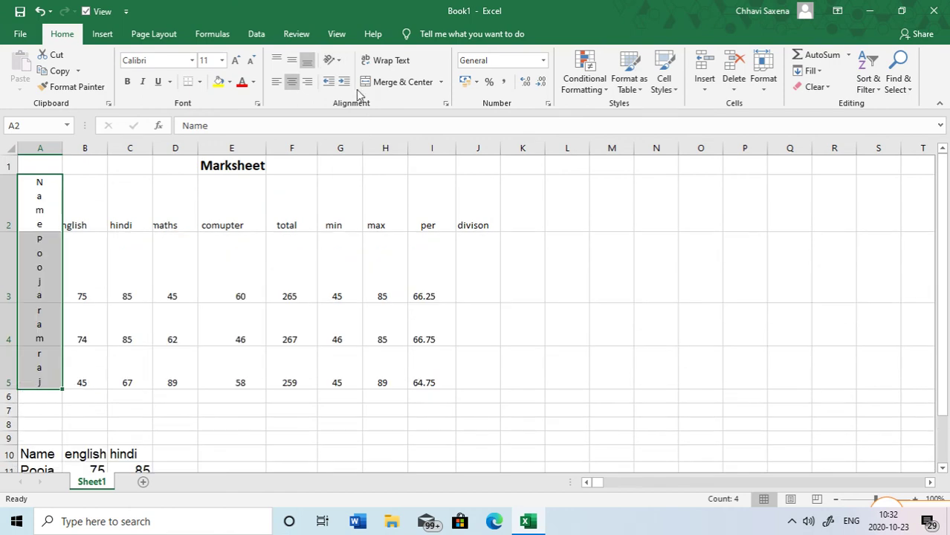
pyautogui.click(339, 63)
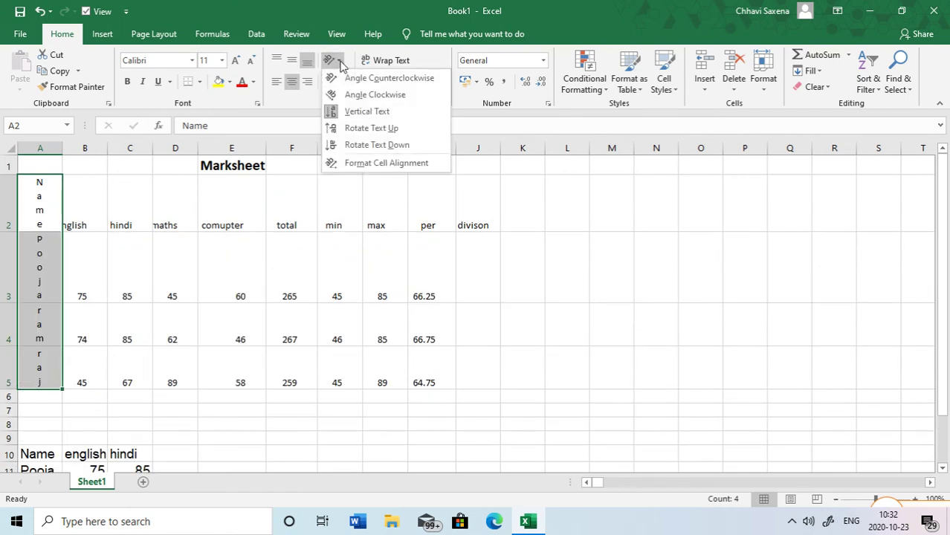
pyautogui.click(378, 128)
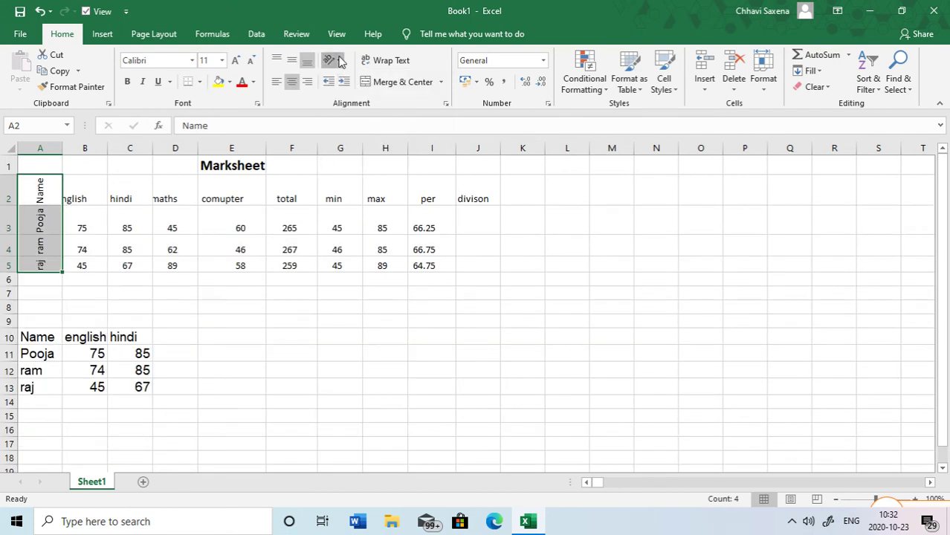
# Set the text orientation of A2:A5 to 0 degrees and align the cells vertically to the top and finally to the middle
pyautogui.click(338, 61)
pyautogui.click(392, 164)
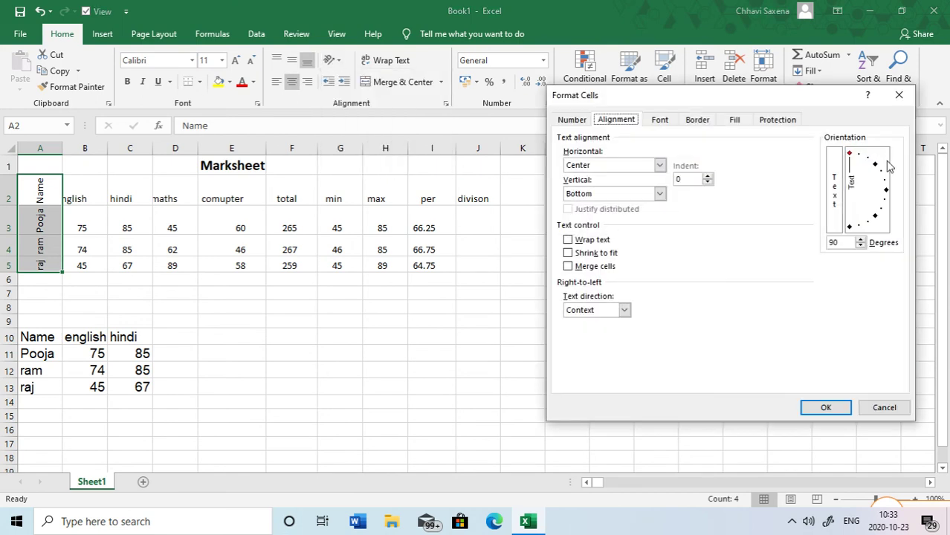
pyautogui.click(849, 242)
pyautogui.press('BackSpace')
pyautogui.press('BackSpace')
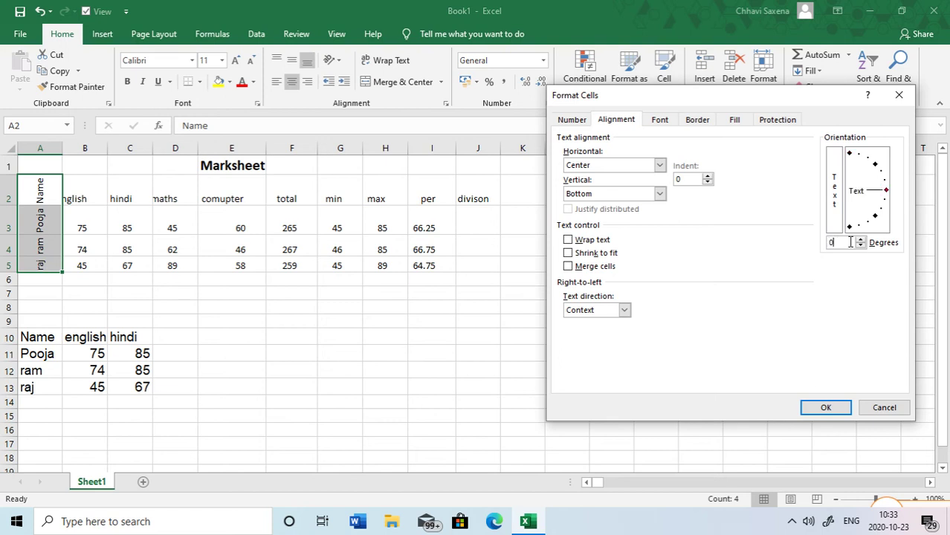
pyautogui.write('0')
pyautogui.click(824, 408)
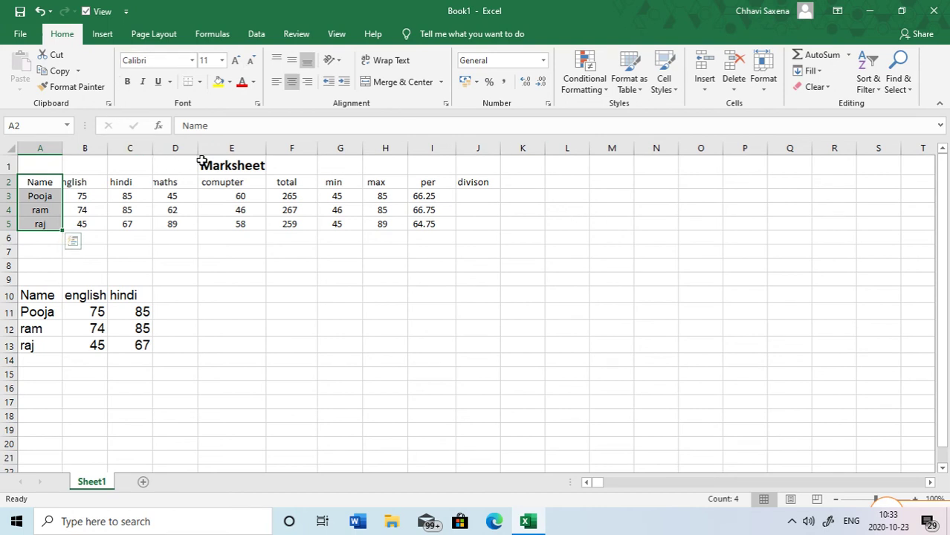
pyautogui.click(276, 61)
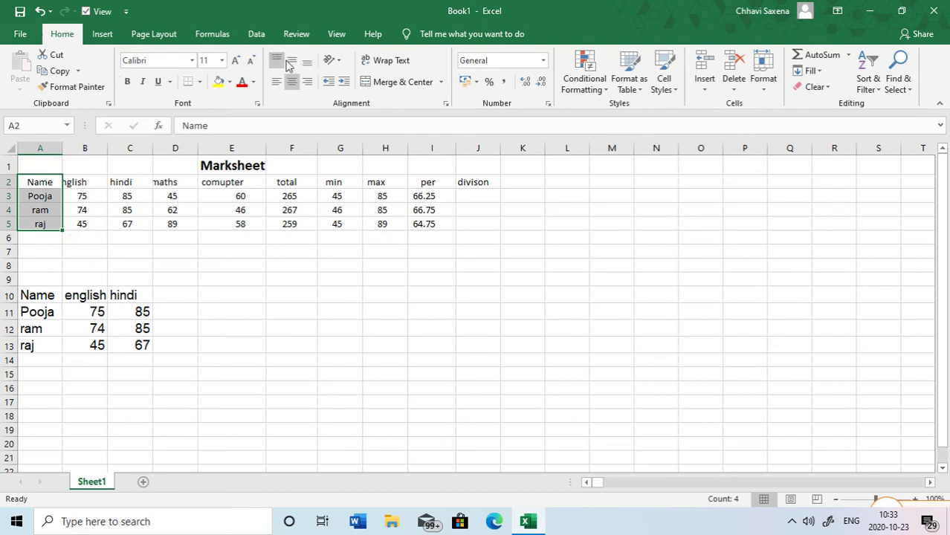
pyautogui.click(292, 61)
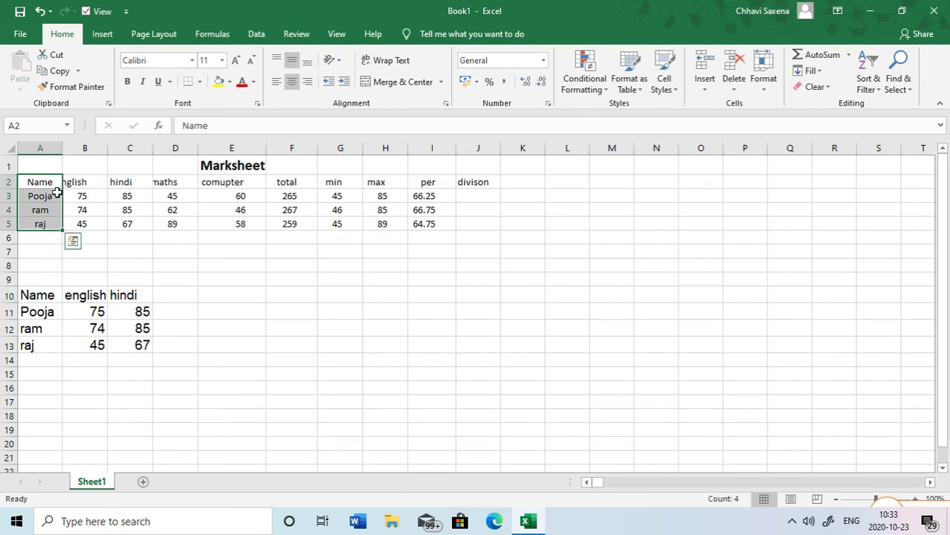
pyautogui.click(6, 182)
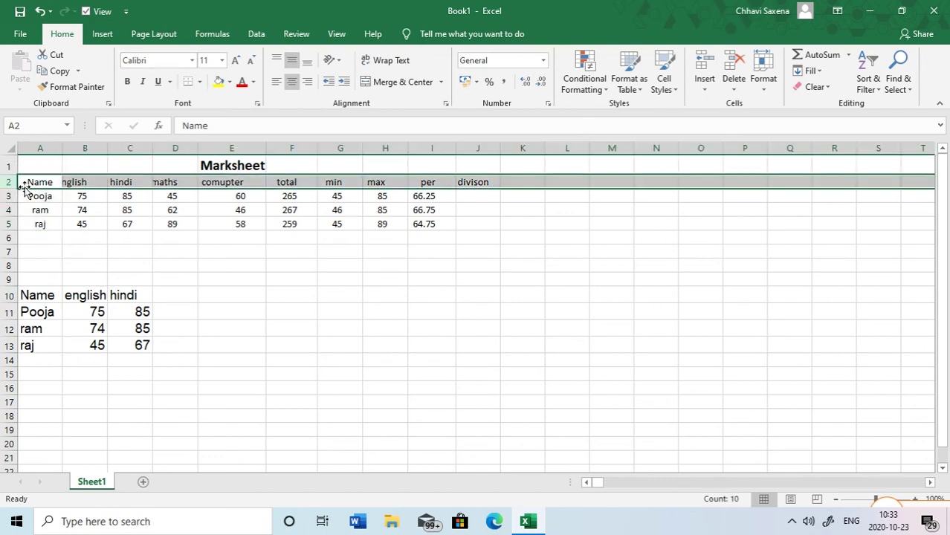
pyautogui.moveTo(22, 189); pyautogui.dragTo(21, 203)
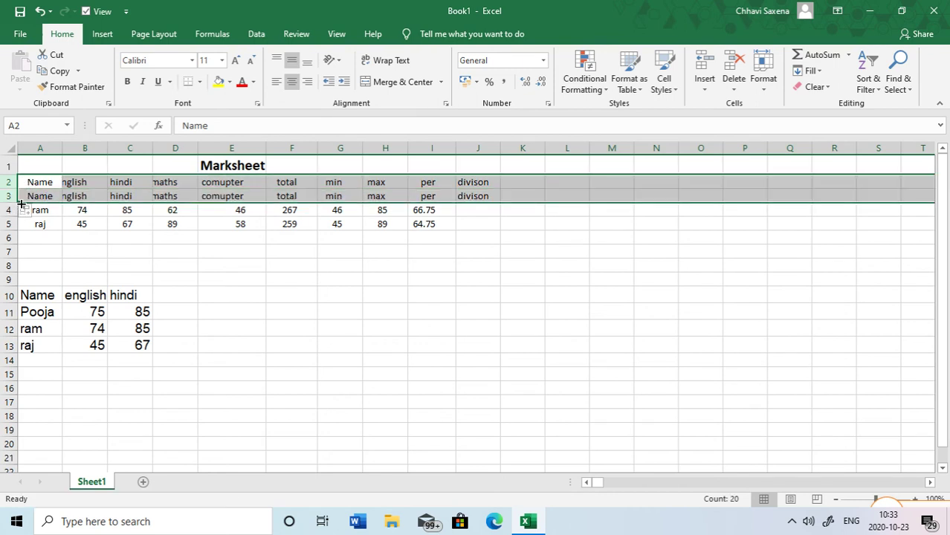
pyautogui.hotkey('ctrl', 'z')
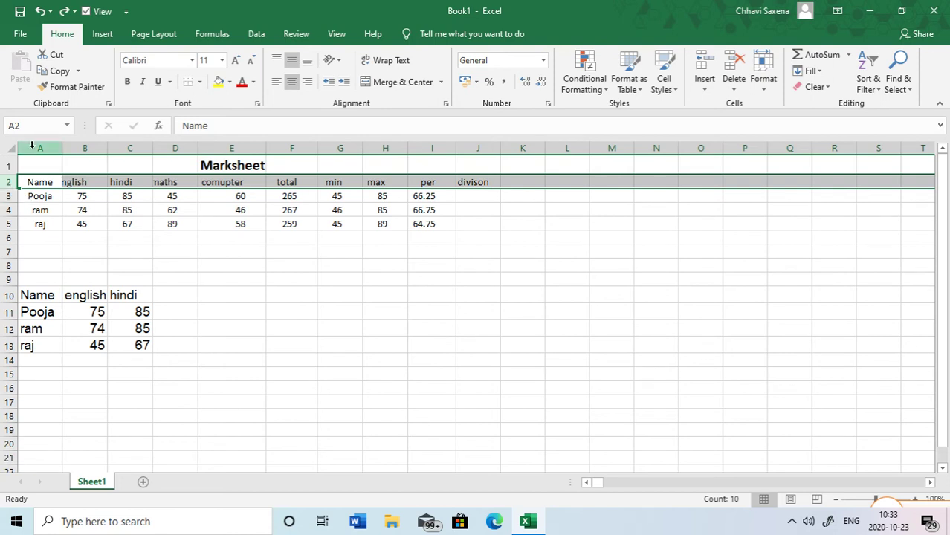
# Increase the height of row 2 and align the Name header in A2 vertically to the top, the middle and the bottom
pyautogui.click(58, 168)
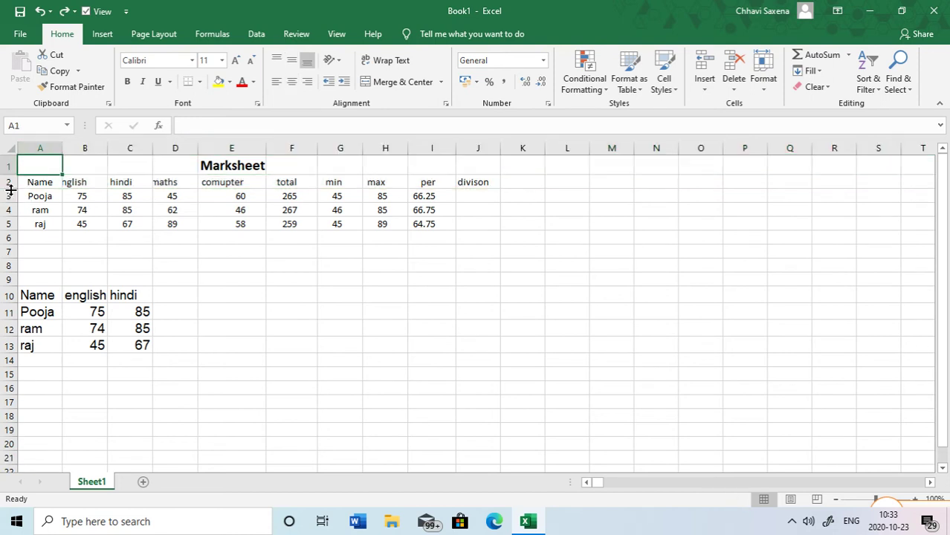
pyautogui.moveTo(11, 190); pyautogui.dragTo(14, 216)
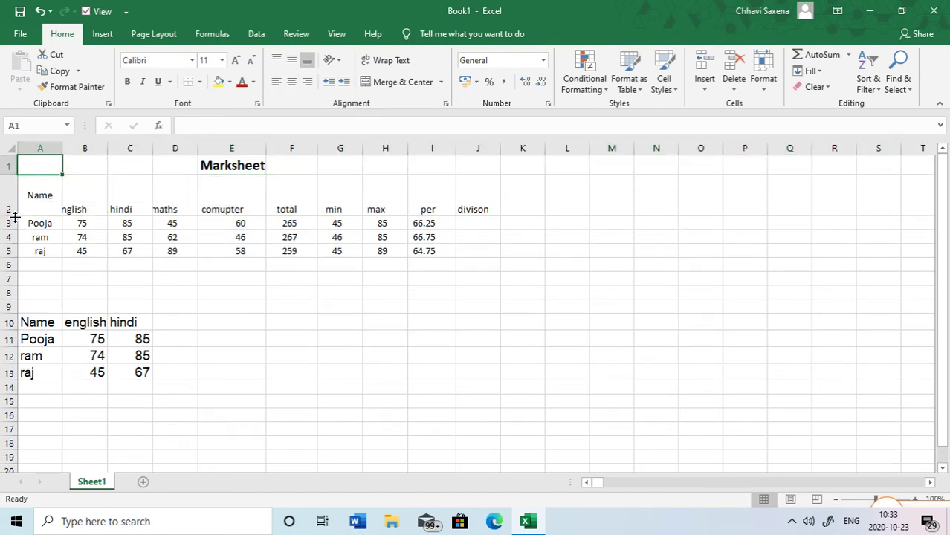
pyautogui.click(29, 201)
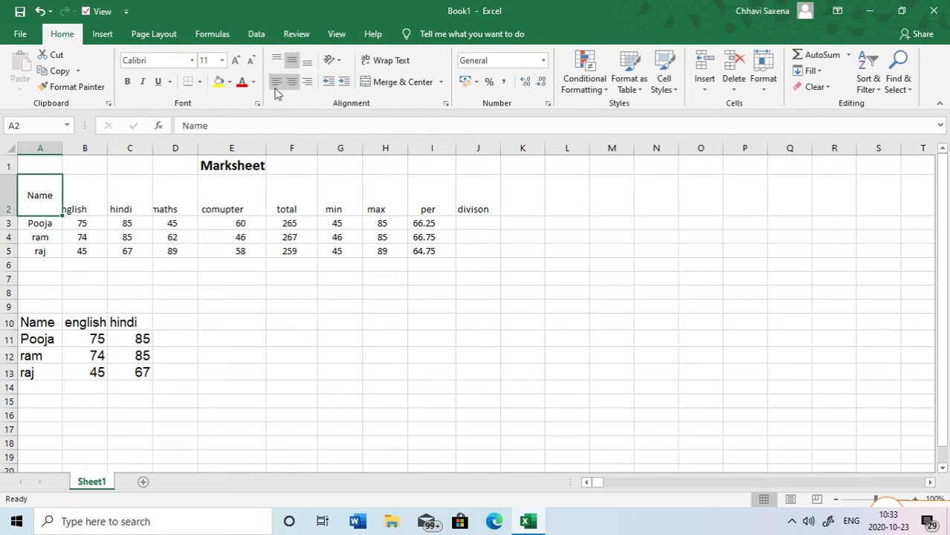
pyautogui.click(275, 58)
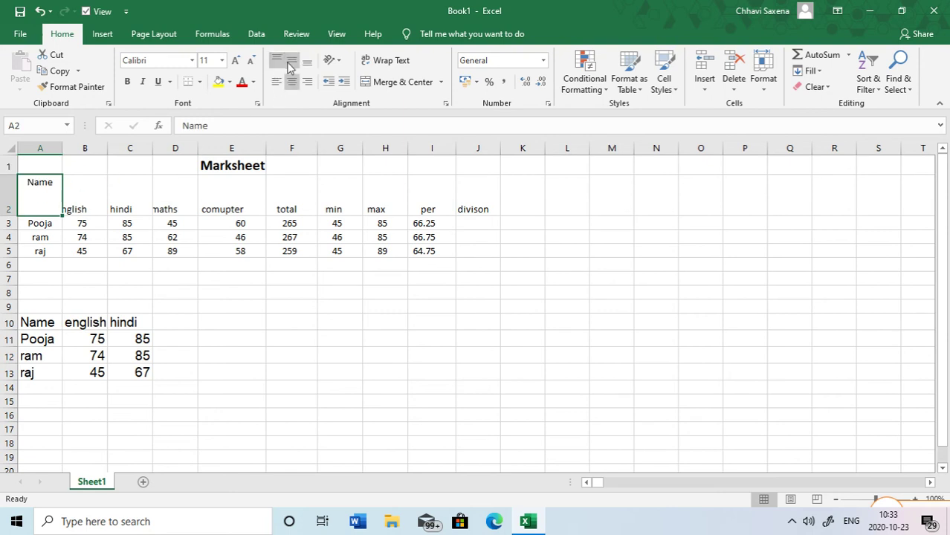
pyautogui.click(290, 66)
pyautogui.click(304, 64)
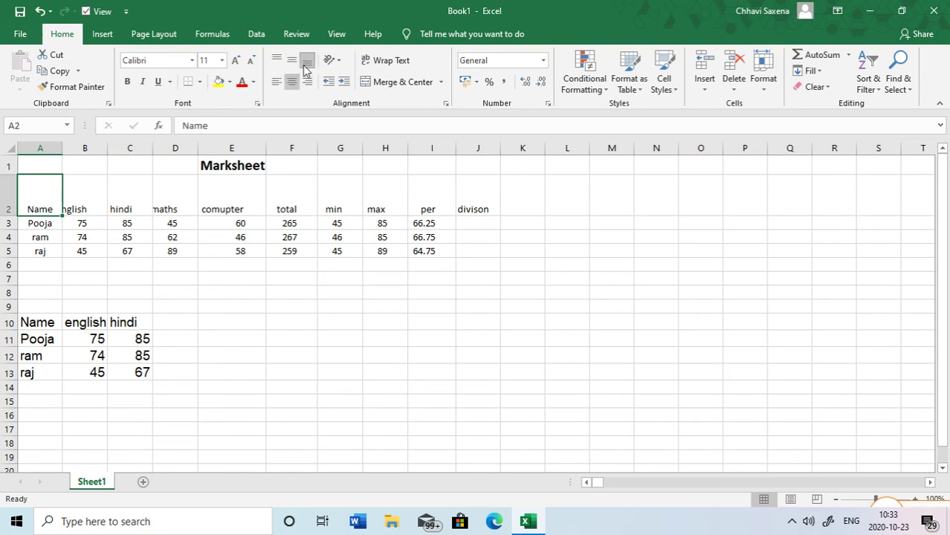
# Undo the vertical alignment changes of the Name header and the height change of row 2
pyautogui.hotkey('ctrl', 'z')
pyautogui.hotkey('ctrl', 'z')
pyautogui.hotkey('ctrl', 'z')
pyautogui.hotkey('ctrl', 'z')
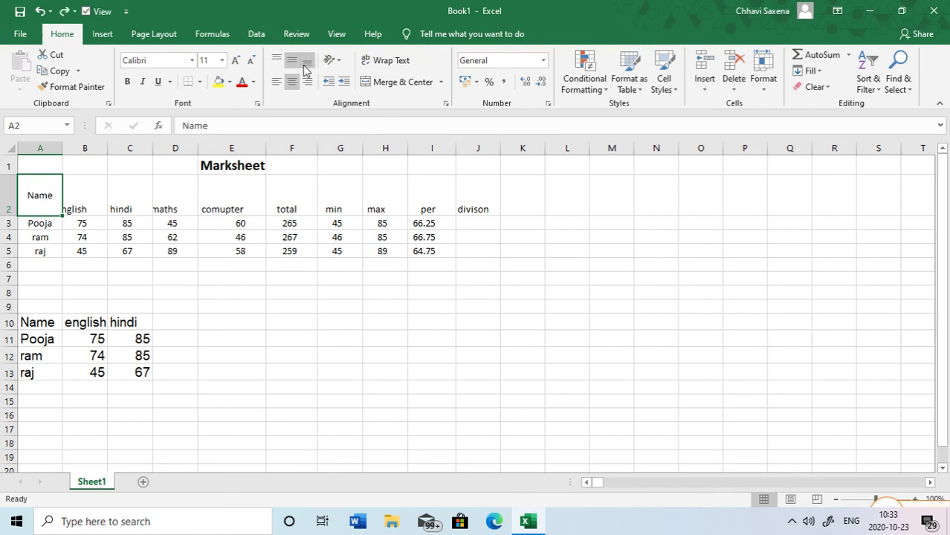
# Increase the height of row 1 and align the Marksheet title vertically to the middle, the top and finally the bottom
pyautogui.click(238, 160)
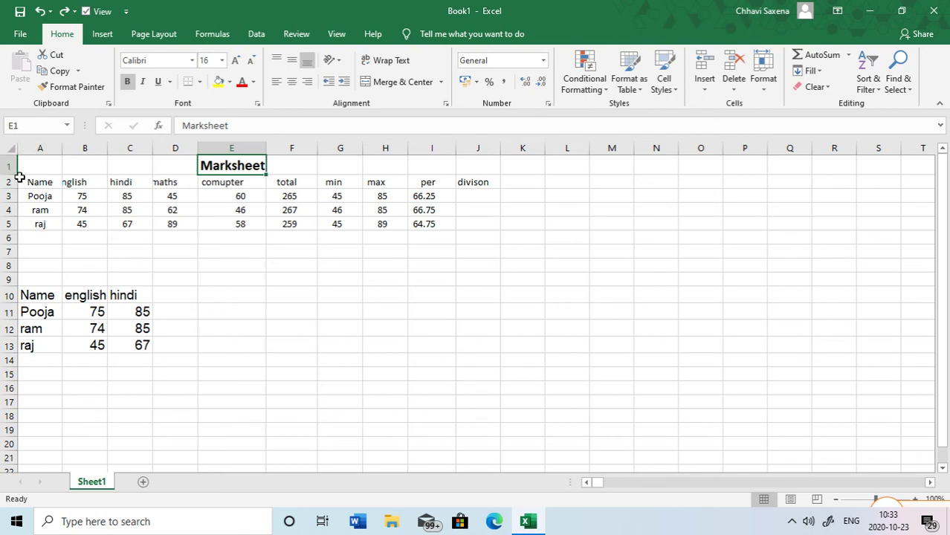
pyautogui.moveTo(14, 174); pyautogui.dragTo(15, 200)
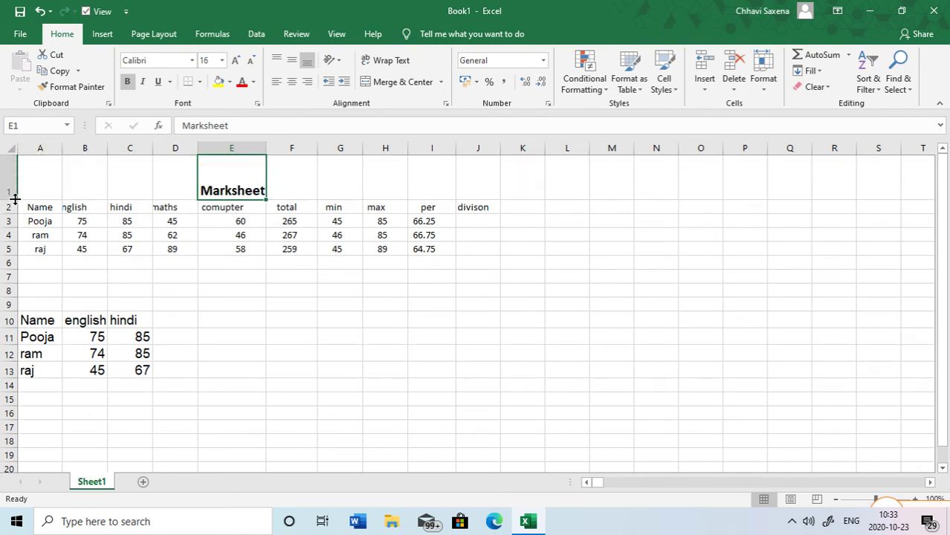
pyautogui.click(291, 62)
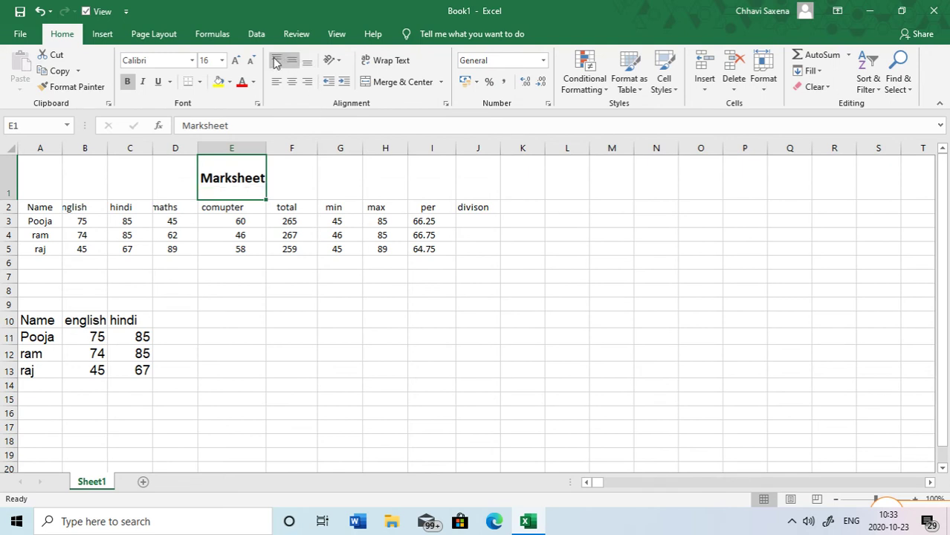
pyautogui.click(276, 60)
pyautogui.click(307, 62)
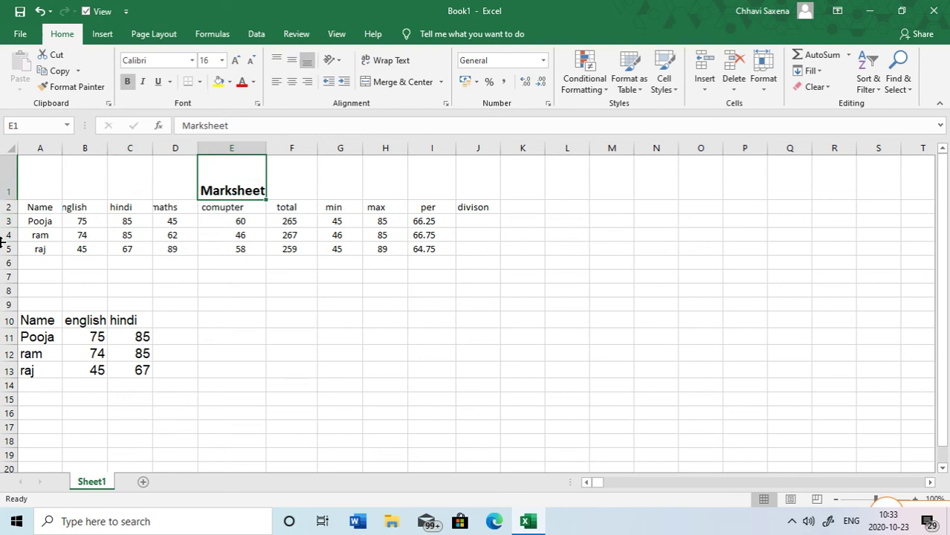
# Center the english header in B2, and switch off the centered alignment for the whole range A2:H5
pyautogui.click(74, 207)
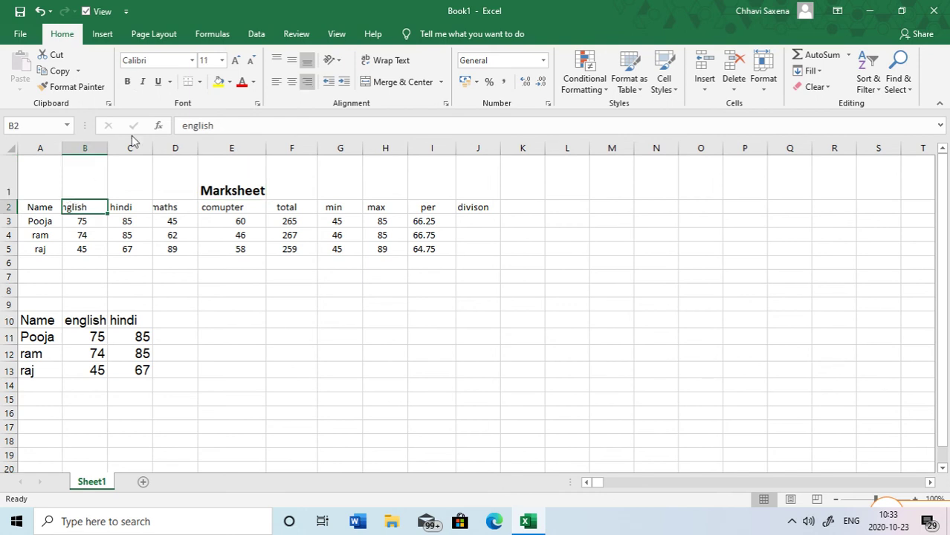
pyautogui.click(292, 82)
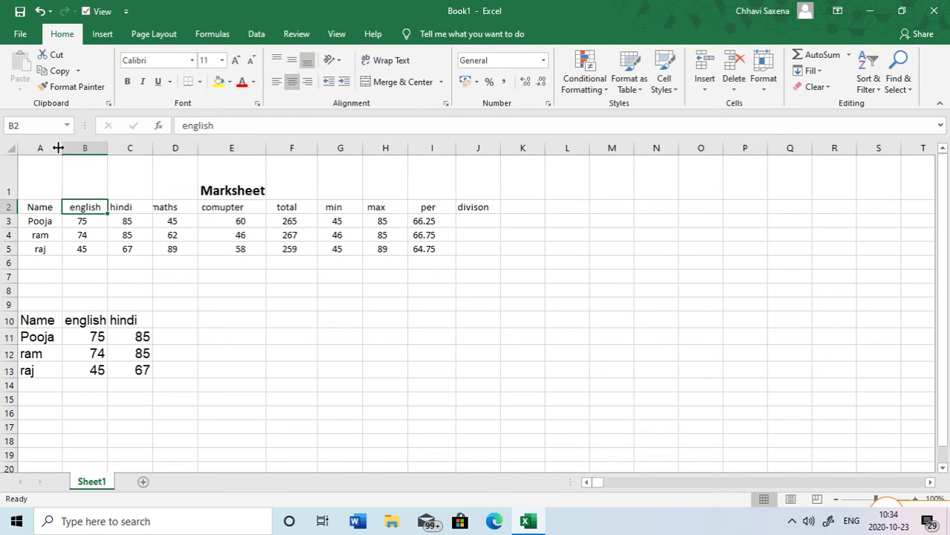
pyautogui.moveTo(39, 207); pyautogui.dragTo(374, 240)
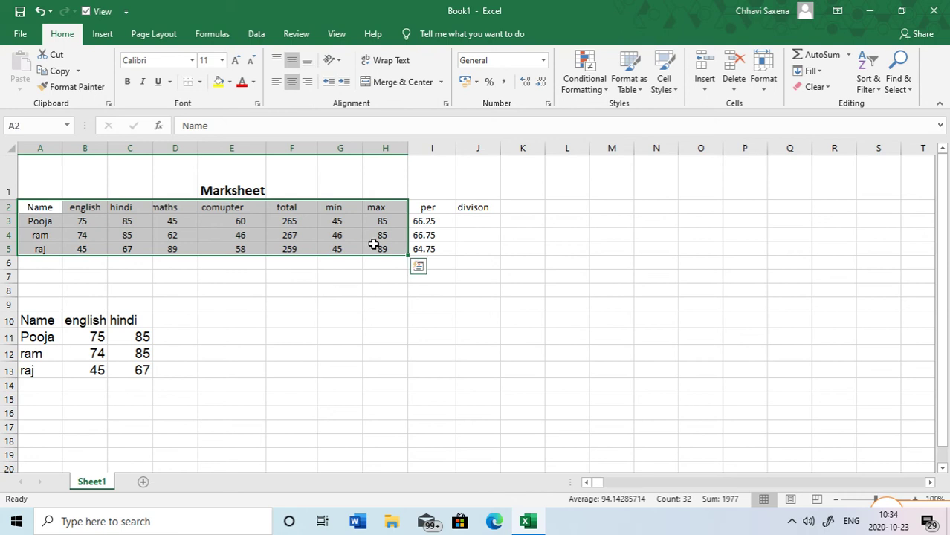
pyautogui.click(292, 82)
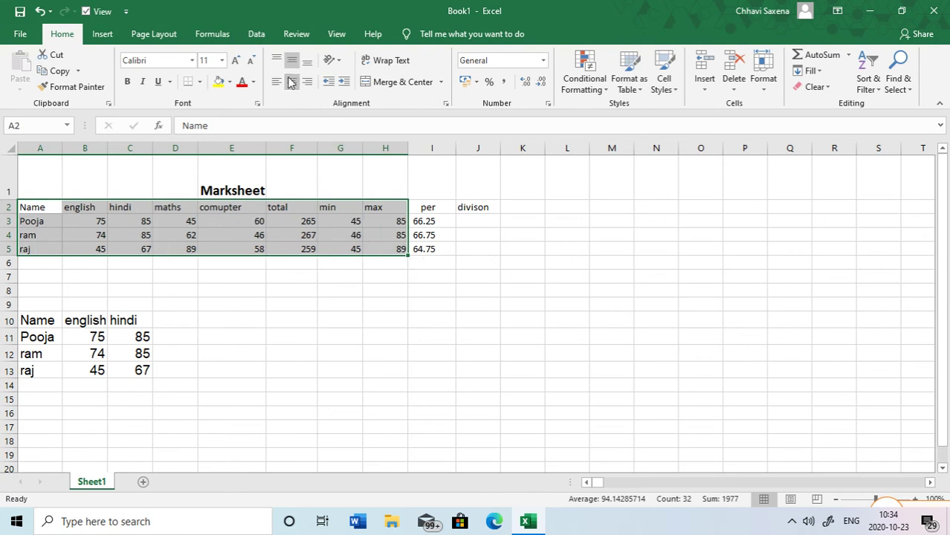
# Fill the range A2:H5 with light blue and change the fill to a light orange theme color
pyautogui.click(230, 82)
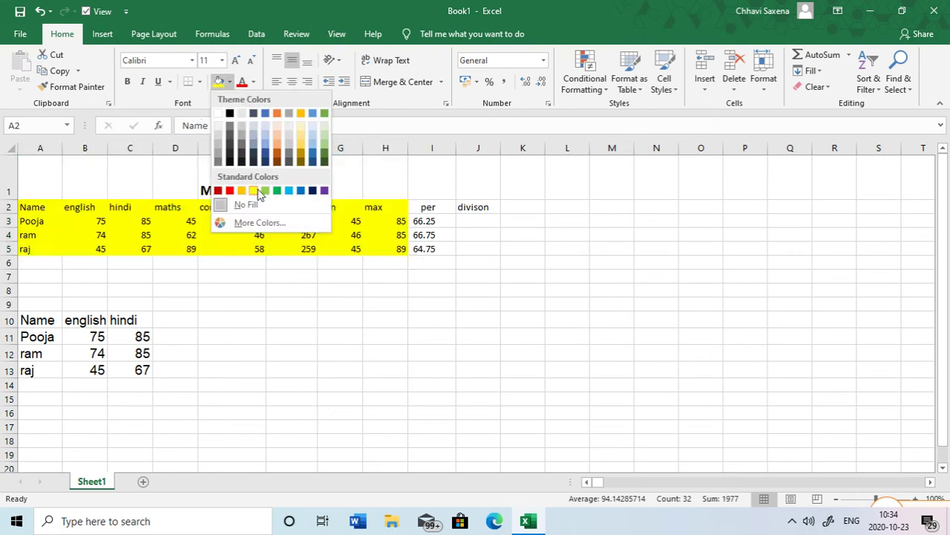
pyautogui.click(288, 191)
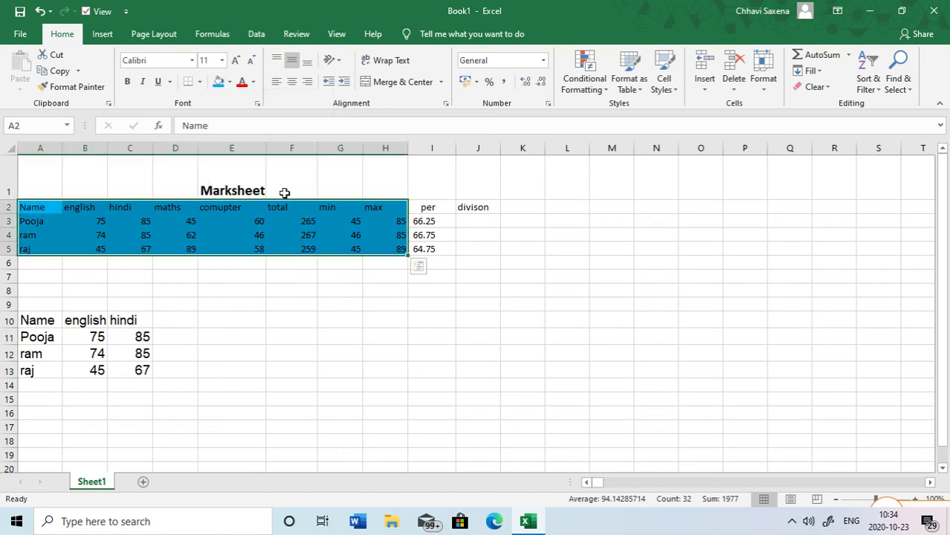
pyautogui.click(230, 82)
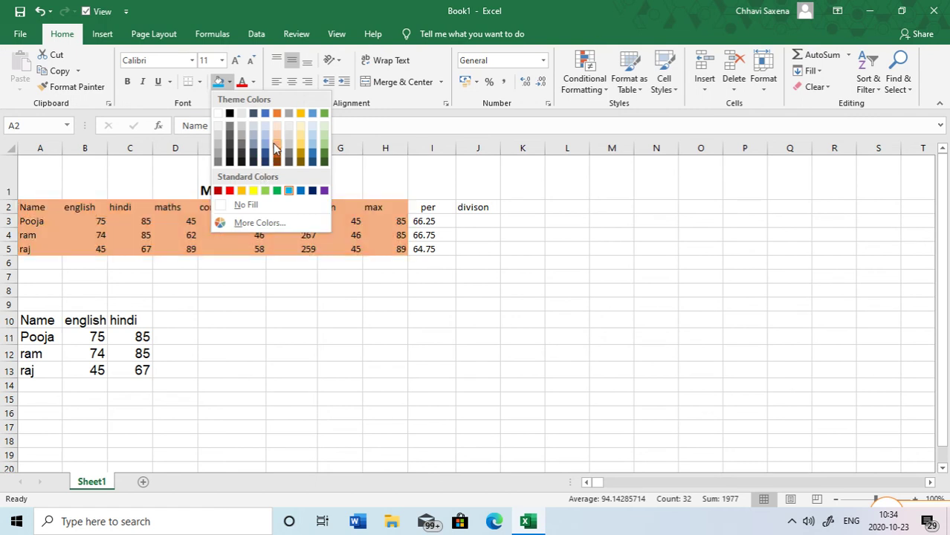
pyautogui.click(275, 148)
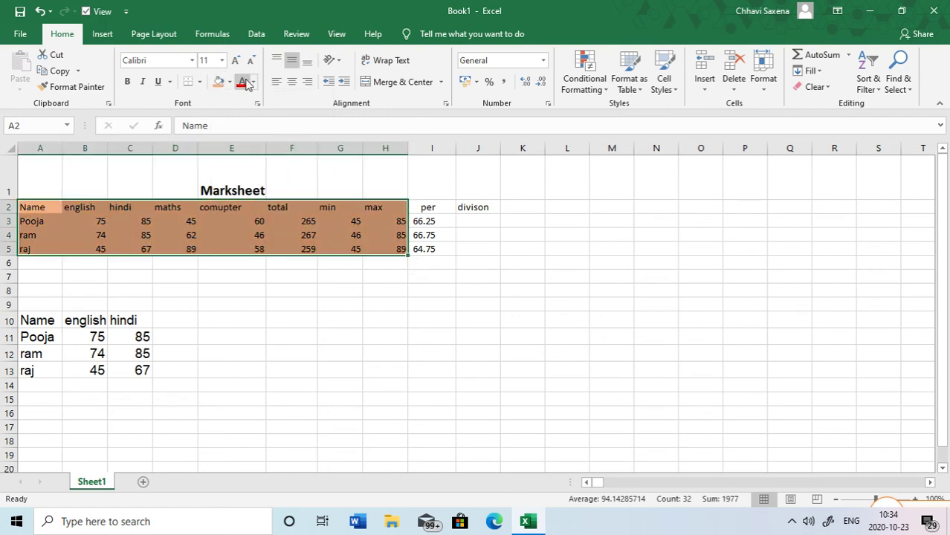
# Make the text in A2:H5 dark blue and bold
pyautogui.click(254, 82)
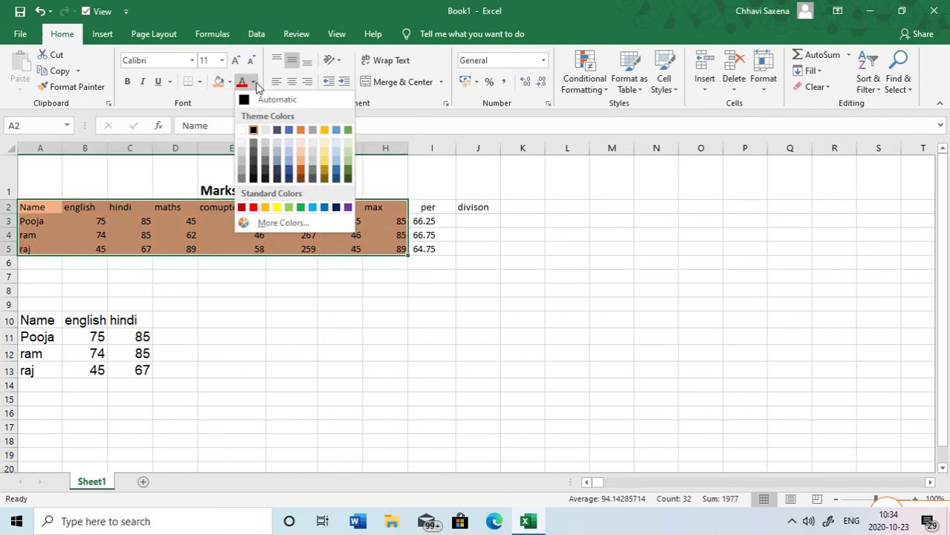
pyautogui.click(336, 209)
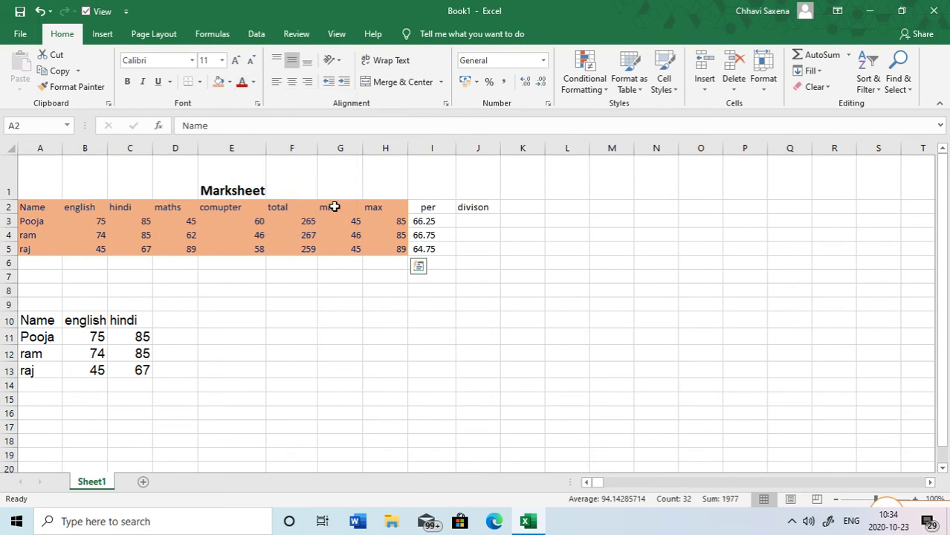
pyautogui.click(128, 84)
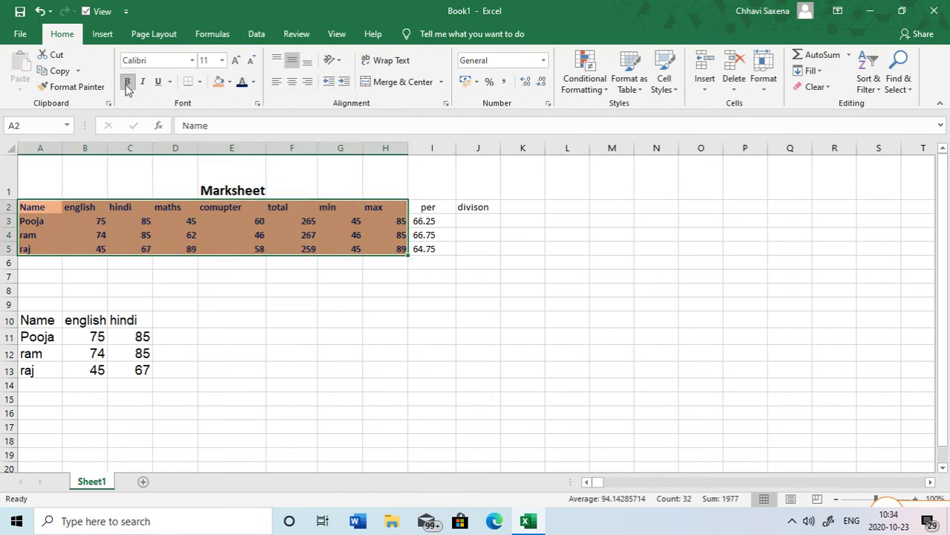
# Apply all borders to the range A2:H5
pyautogui.click(199, 82)
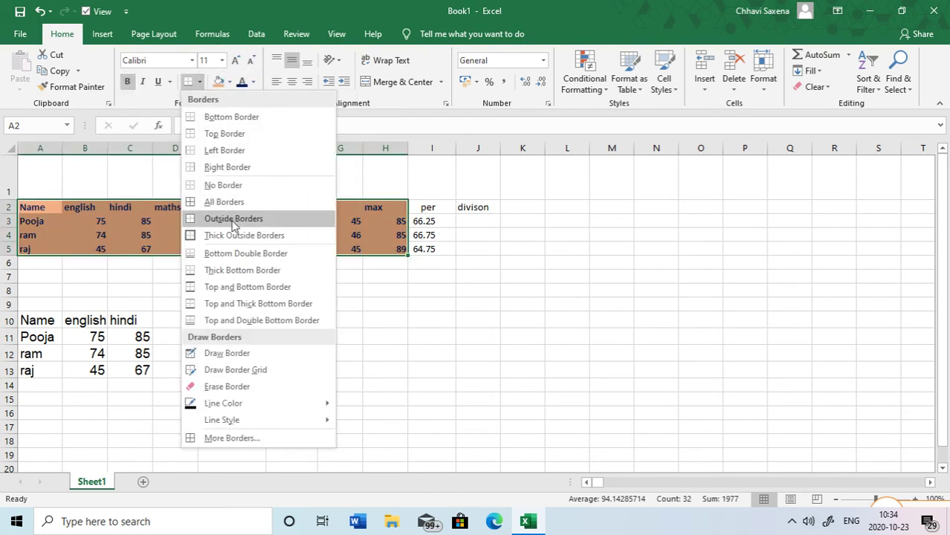
pyautogui.click(222, 201)
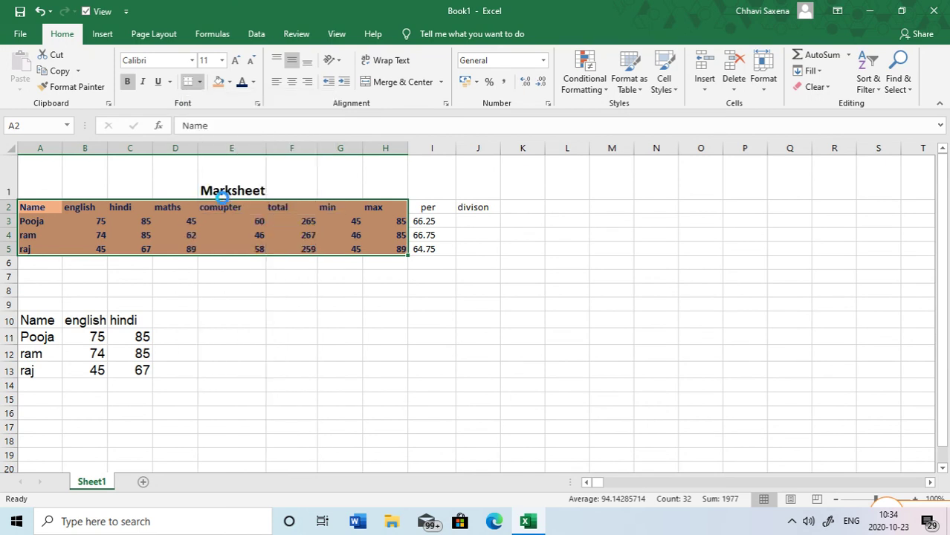
# Change the left, top, bottom and both inside borders of A2:H5 to a thick red line
pyautogui.click(199, 83)
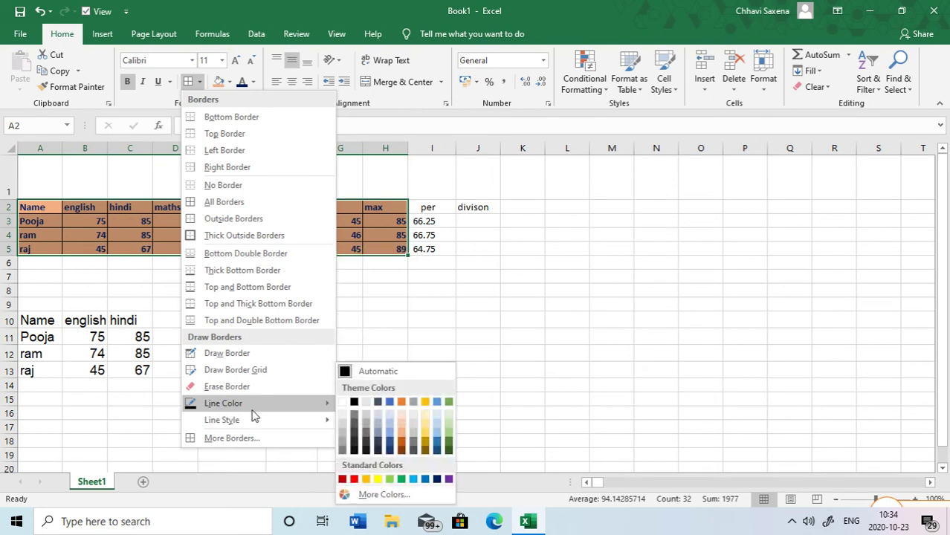
pyautogui.click(252, 445)
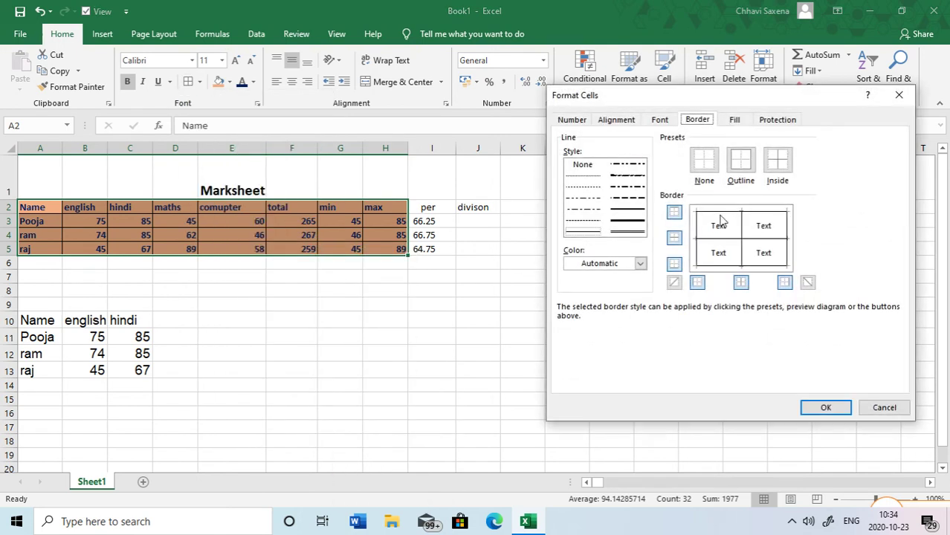
pyautogui.click(640, 264)
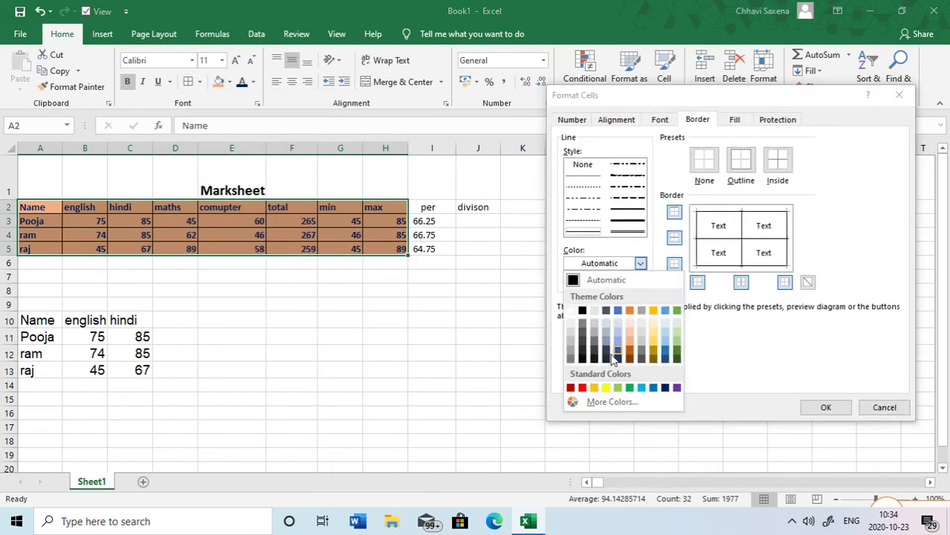
pyautogui.click(583, 388)
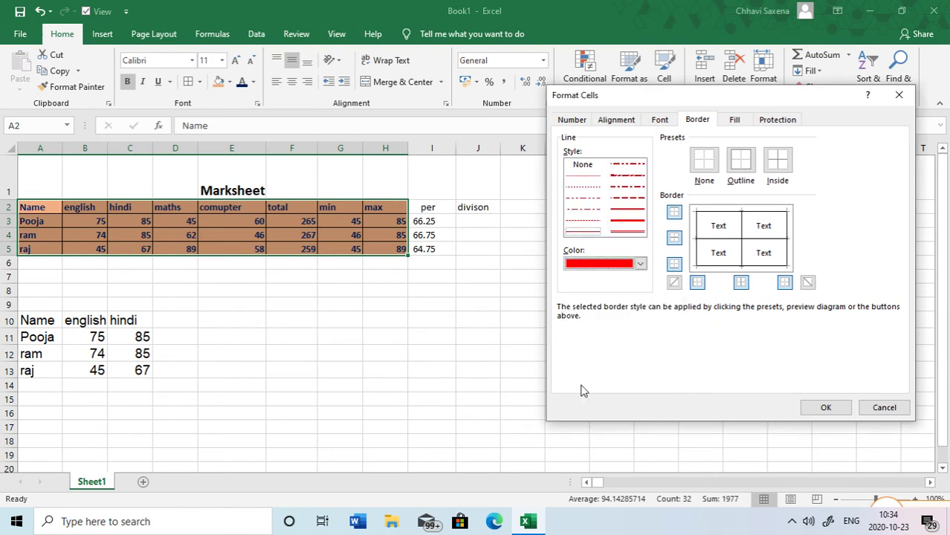
pyautogui.click(629, 222)
pyautogui.click(695, 228)
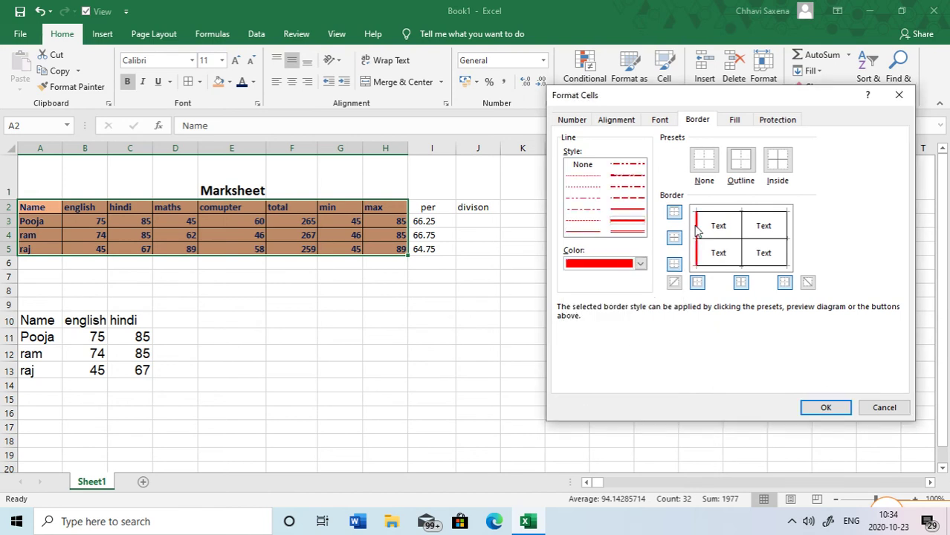
pyautogui.click(711, 212)
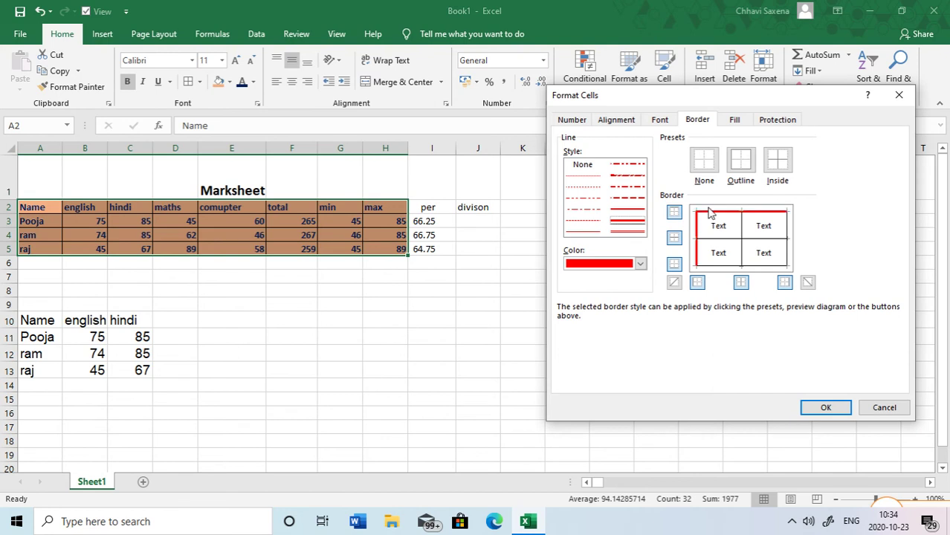
pyautogui.click(741, 265)
pyautogui.click(736, 238)
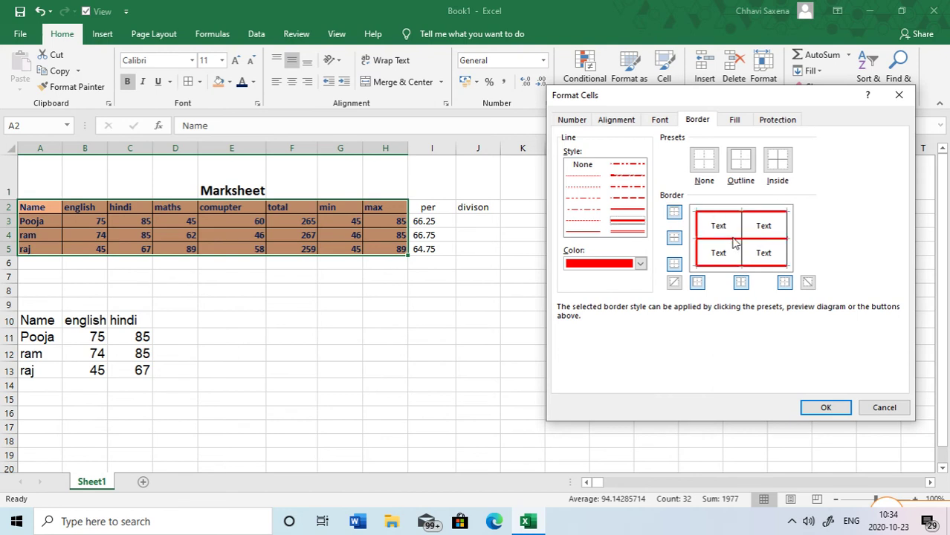
pyautogui.click(741, 241)
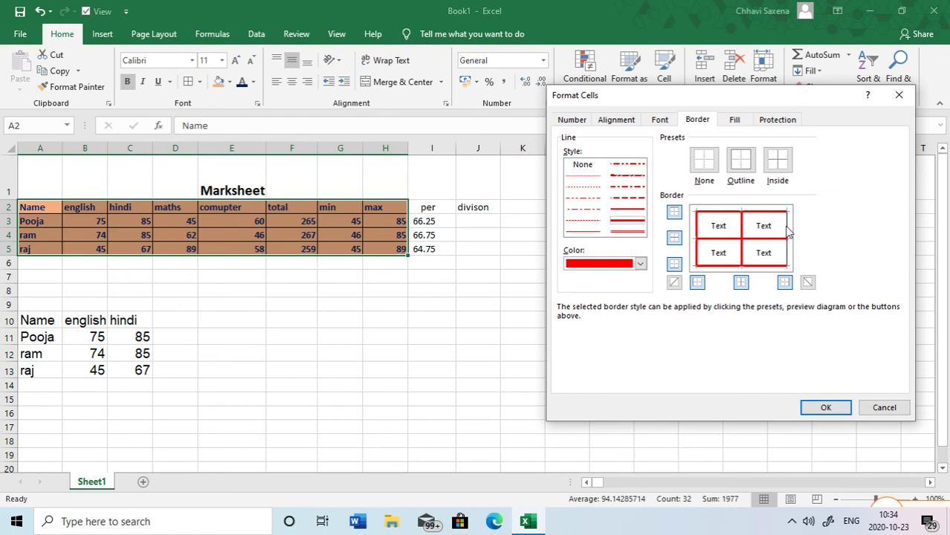
pyautogui.click(827, 408)
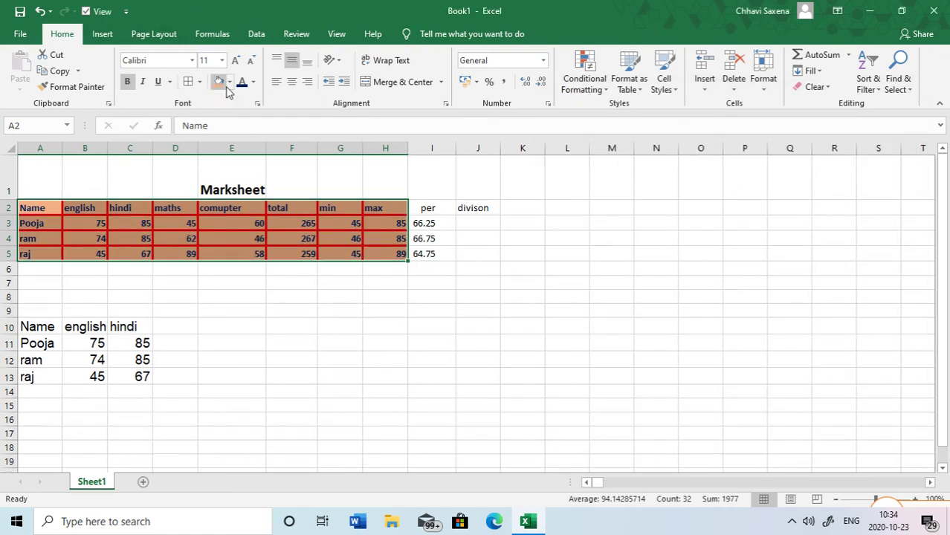
# Apply a bottom border to A2:H5, and clear all borders from the range
pyautogui.click(199, 81)
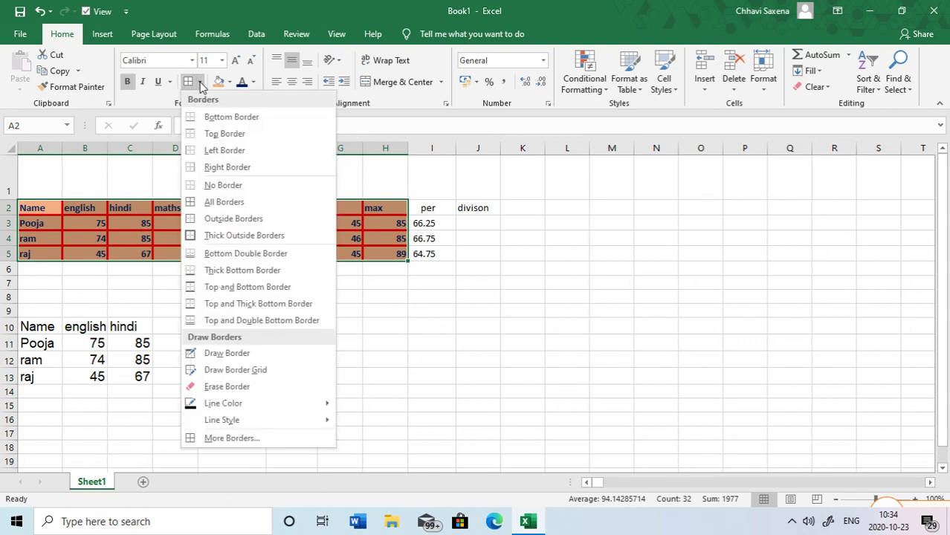
pyautogui.click(223, 125)
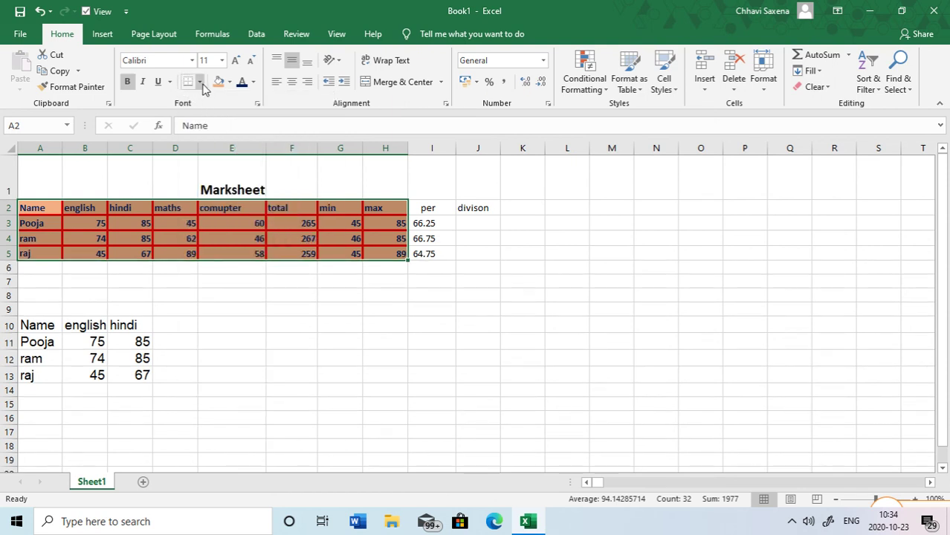
pyautogui.click(199, 81)
pyautogui.click(214, 186)
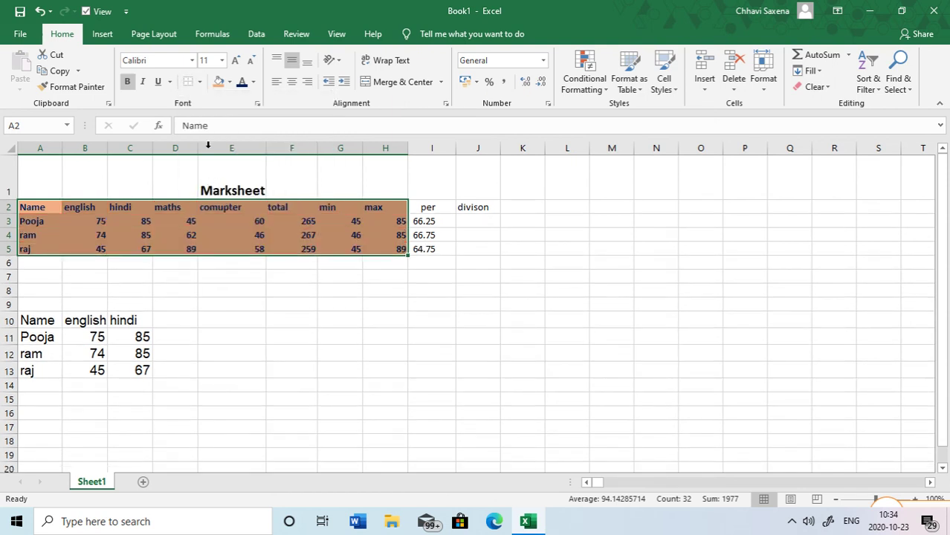
# Draw a border around the blank cells E10:F12, and another around E9:F12 with the line color set to light blue
pyautogui.click(200, 82)
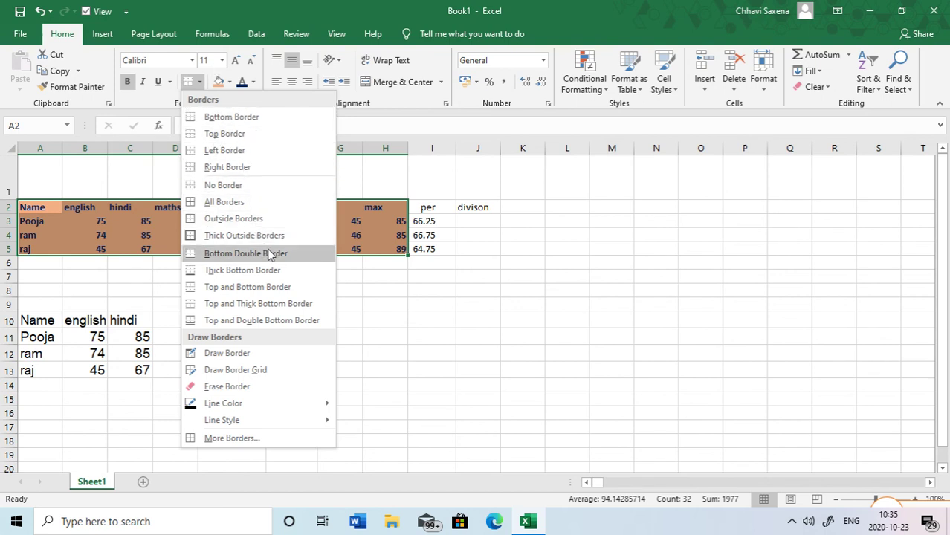
pyautogui.click(236, 354)
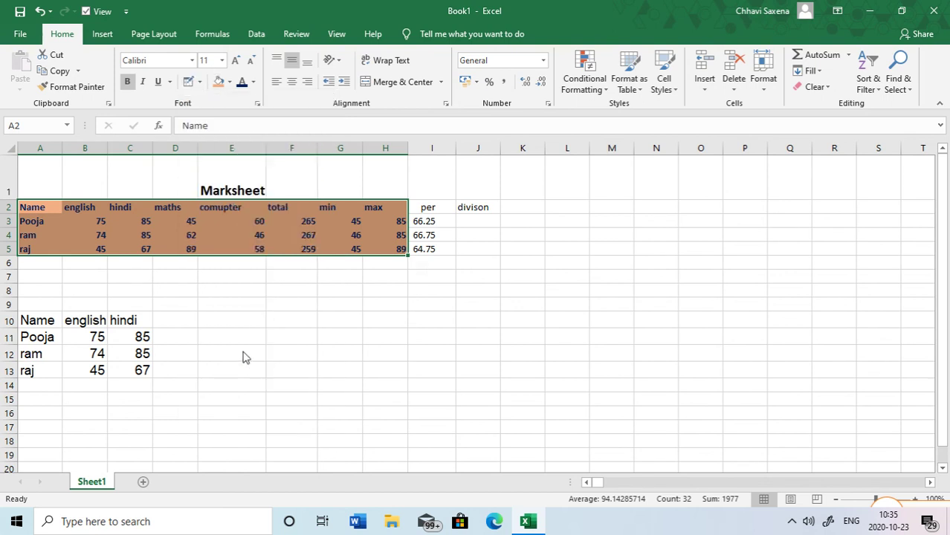
pyautogui.moveTo(252, 318); pyautogui.dragTo(317, 353)
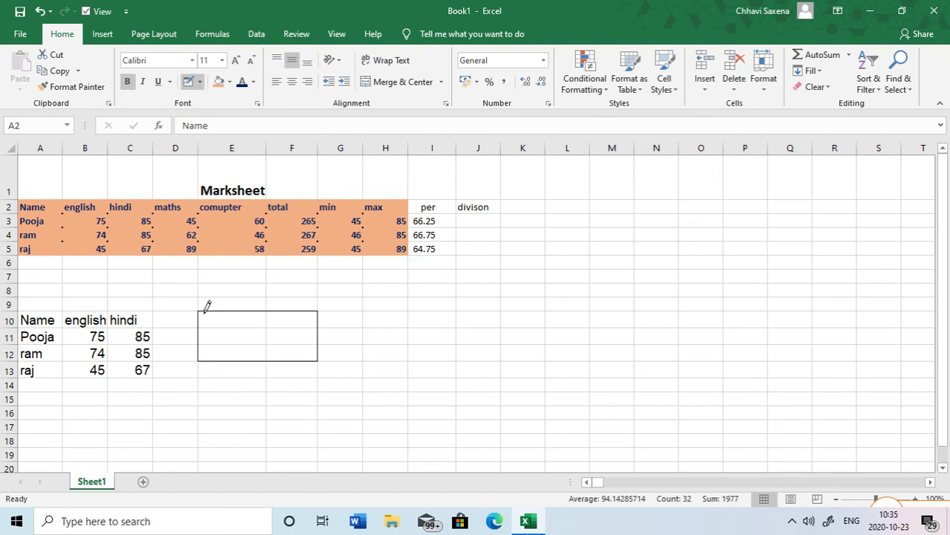
pyautogui.click(199, 82)
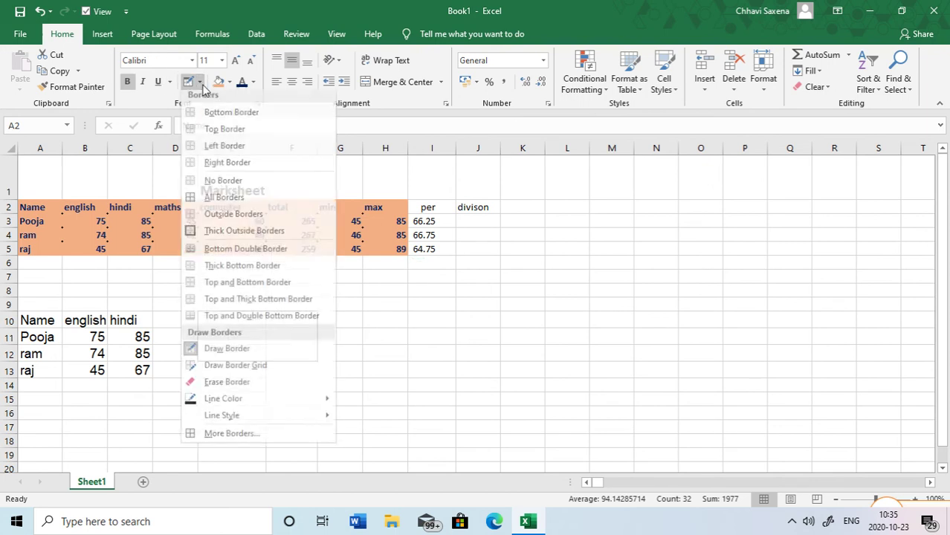
pyautogui.moveTo(263, 403)
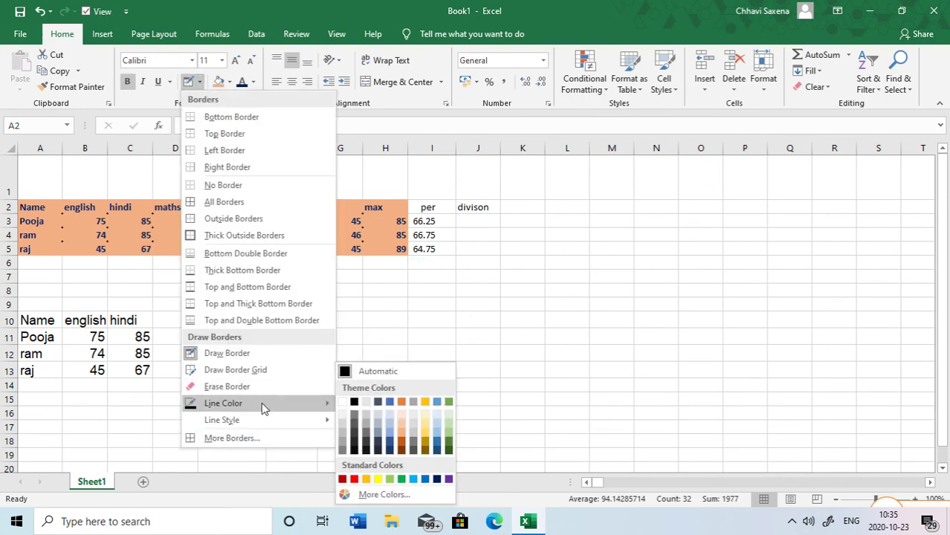
pyautogui.click(412, 479)
pyautogui.moveTo(213, 297); pyautogui.dragTo(288, 347)
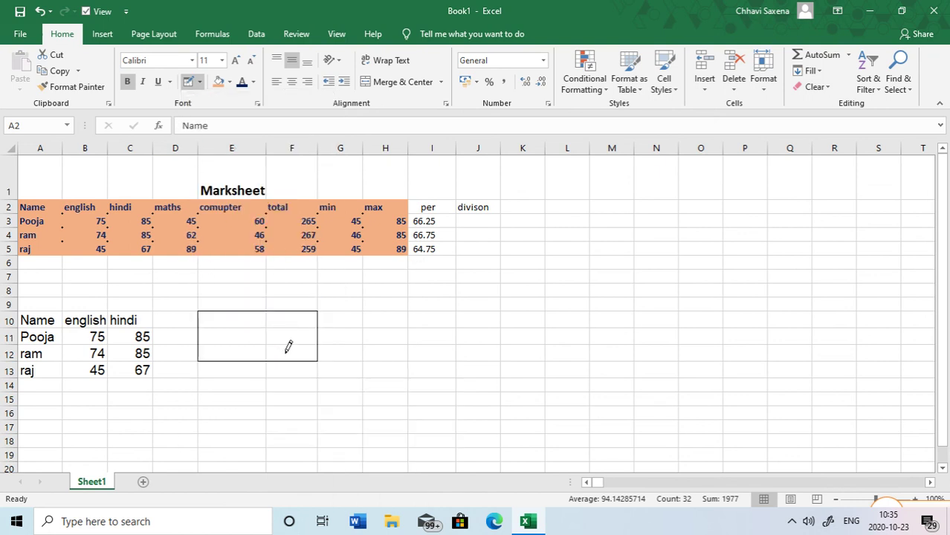
# Draw a border around F11:H16 with the thickest solid line style, and erase all the borders drawn below the marksheet
pyautogui.click(199, 84)
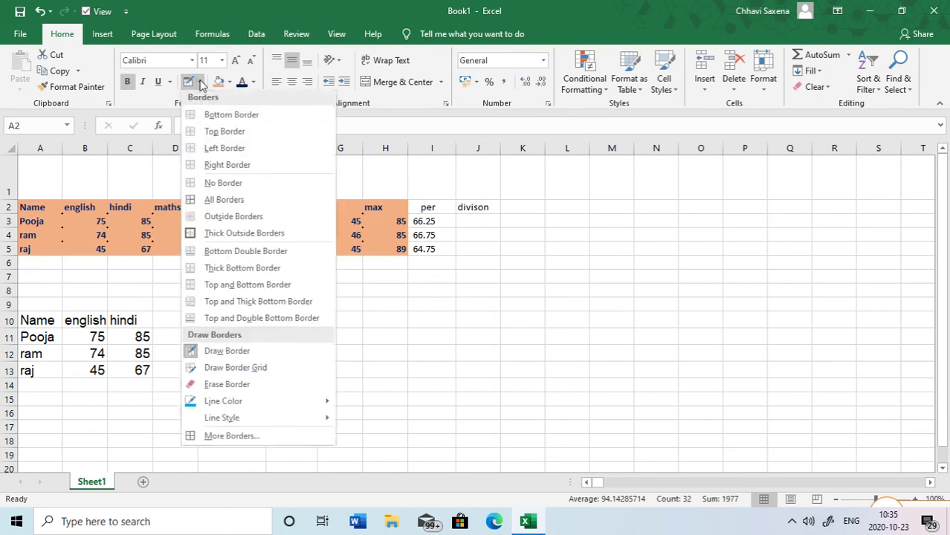
pyautogui.moveTo(261, 420)
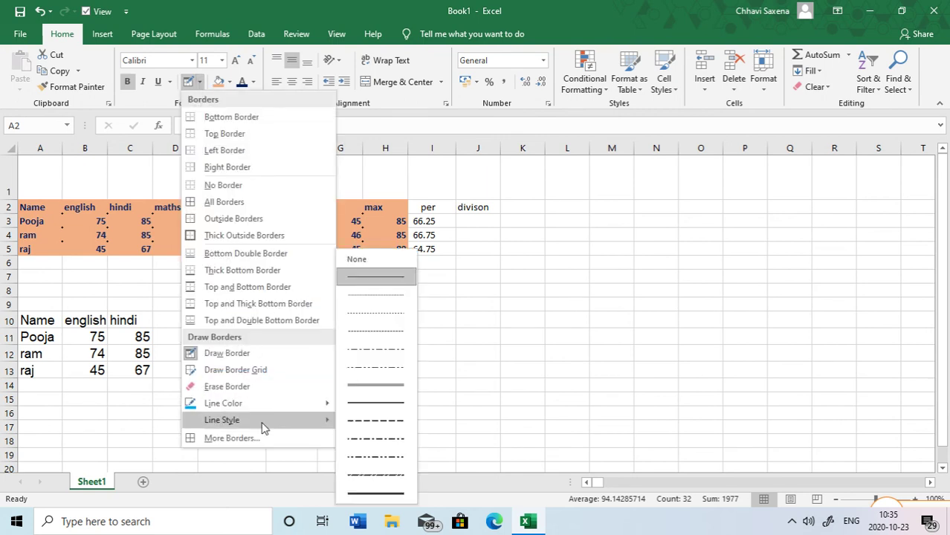
pyautogui.click(377, 493)
pyautogui.moveTo(379, 409); pyautogui.dragTo(272, 332)
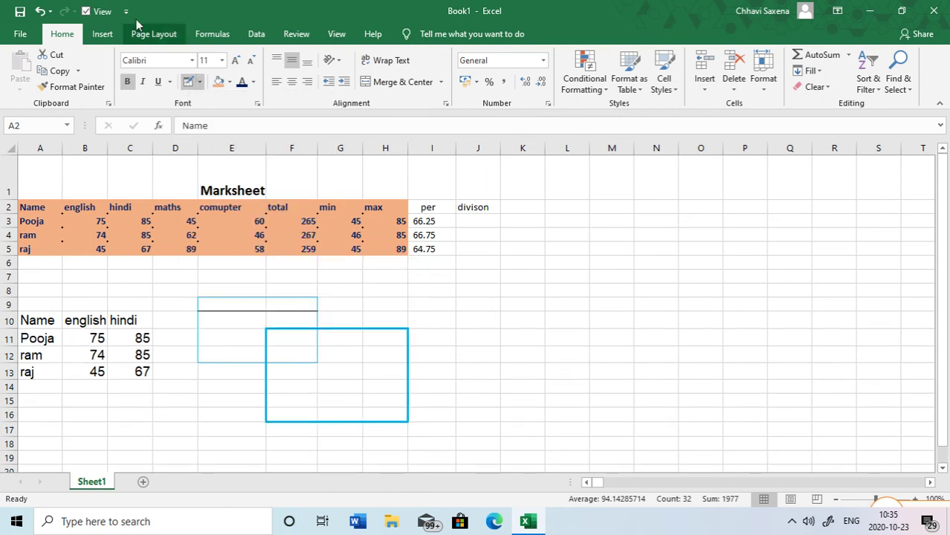
pyautogui.click(200, 84)
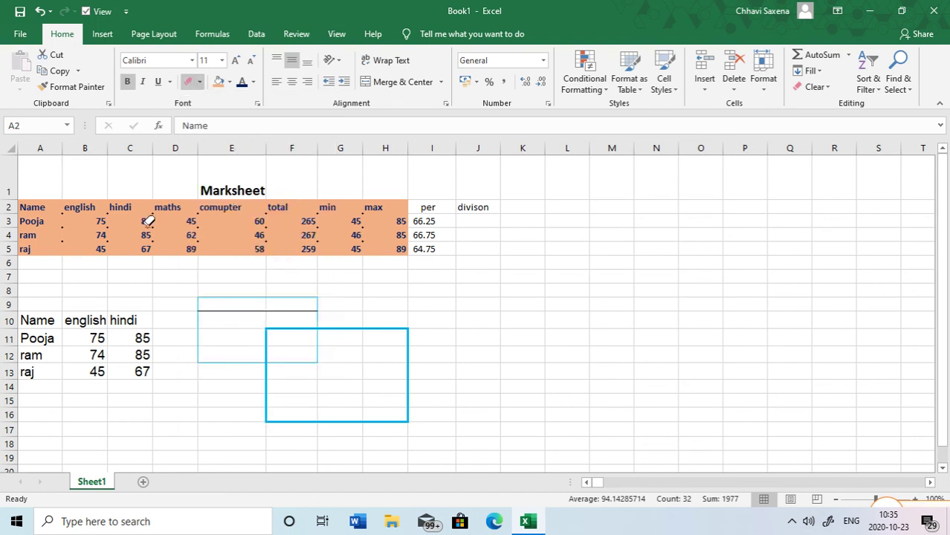
pyautogui.moveTo(223, 266); pyautogui.dragTo(424, 452)
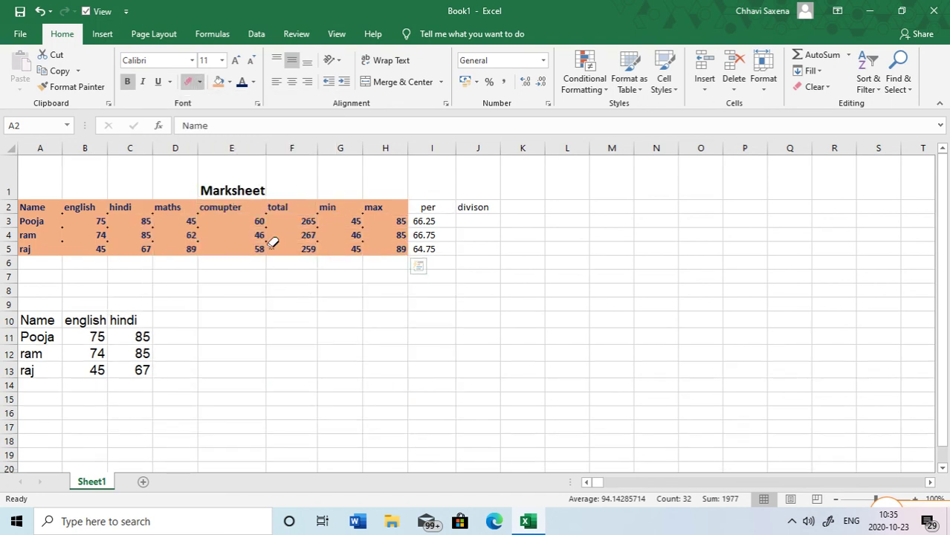
# Remove the fill from A2:H5 and set its font color to Automatic
pyautogui.click(80, 87)
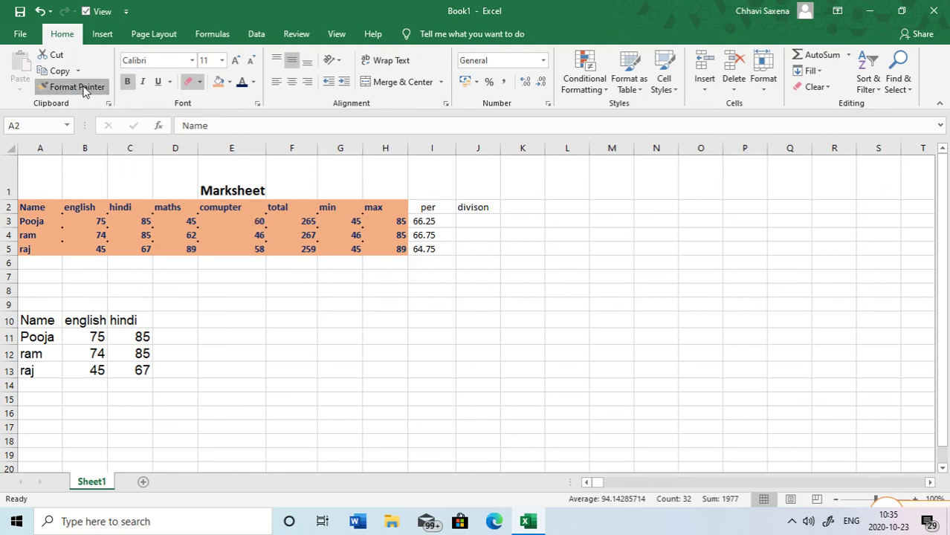
pyautogui.click(230, 82)
pyautogui.click(229, 206)
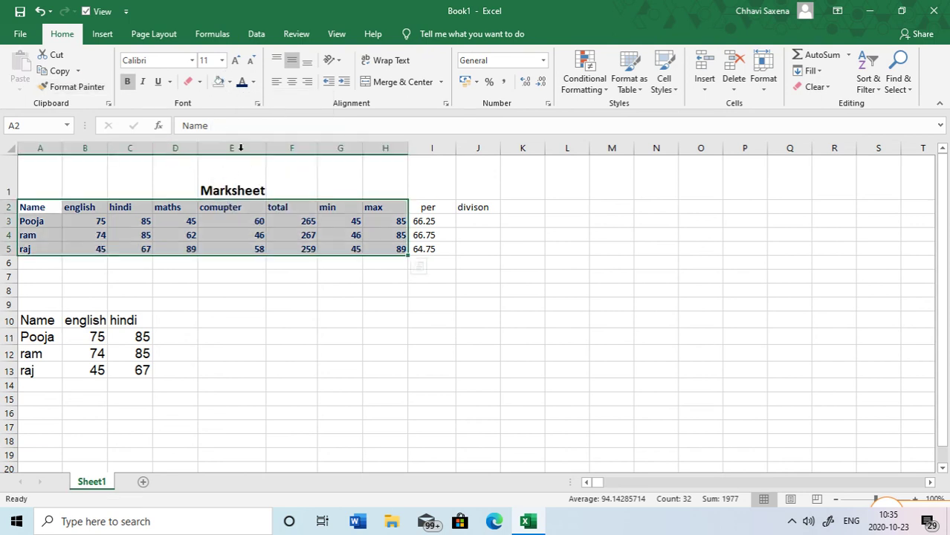
pyautogui.click(232, 83)
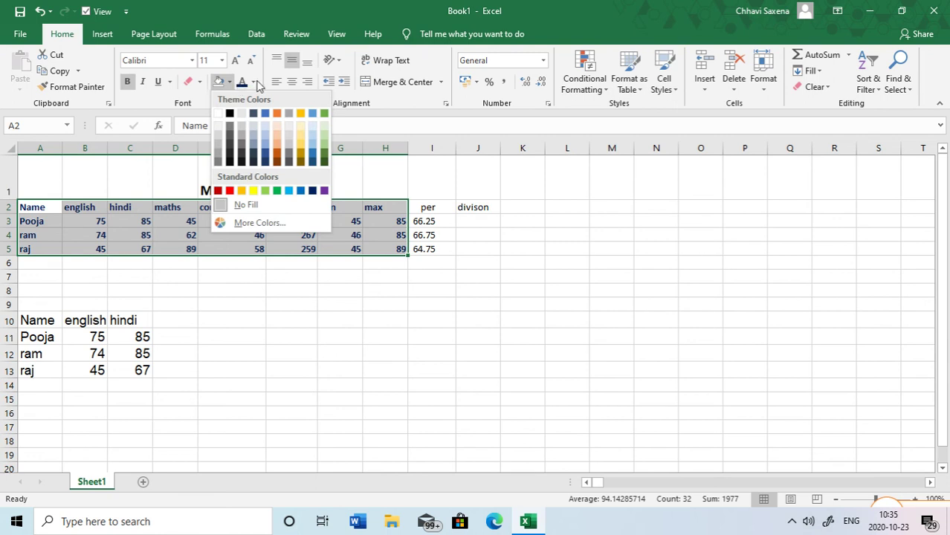
pyautogui.click(255, 83)
pyautogui.click(265, 99)
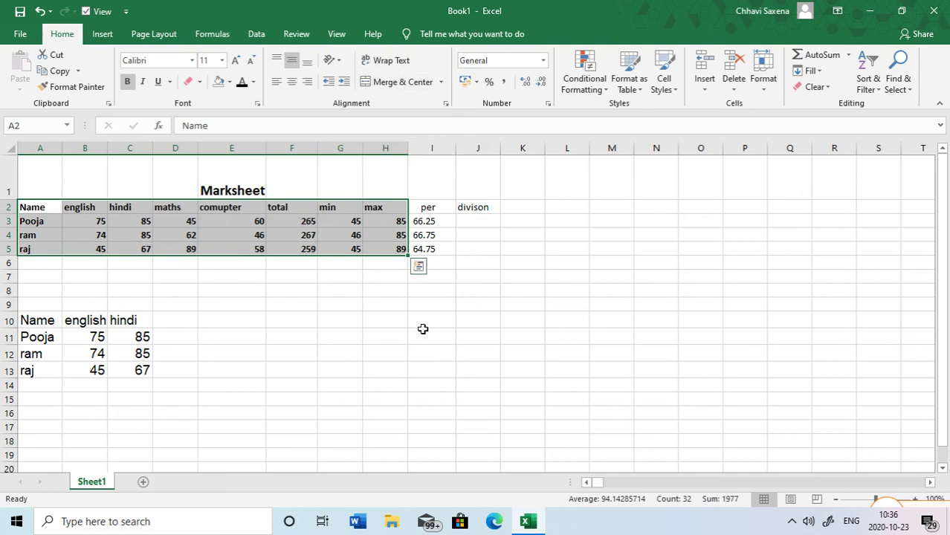
# Enter "computer education center" in E11 and wrap the text within the cell
pyautogui.click(375, 338)
pyautogui.click(222, 333)
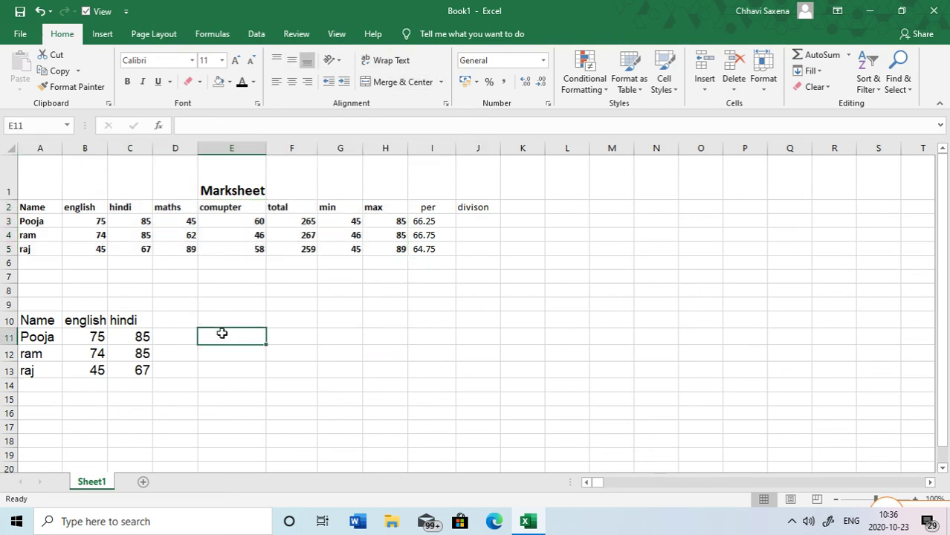
pyautogui.write('co')
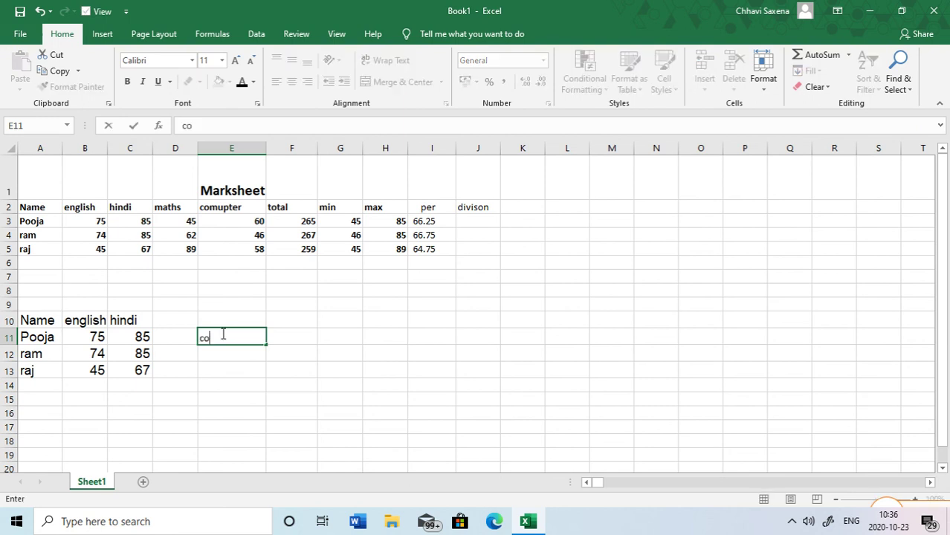
pyautogui.write('mputer e')
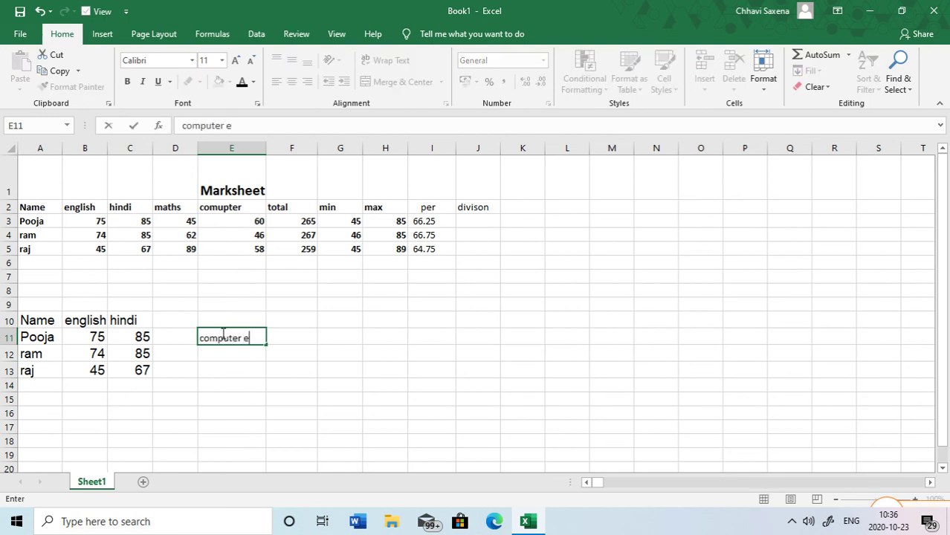
pyautogui.write('ducation')
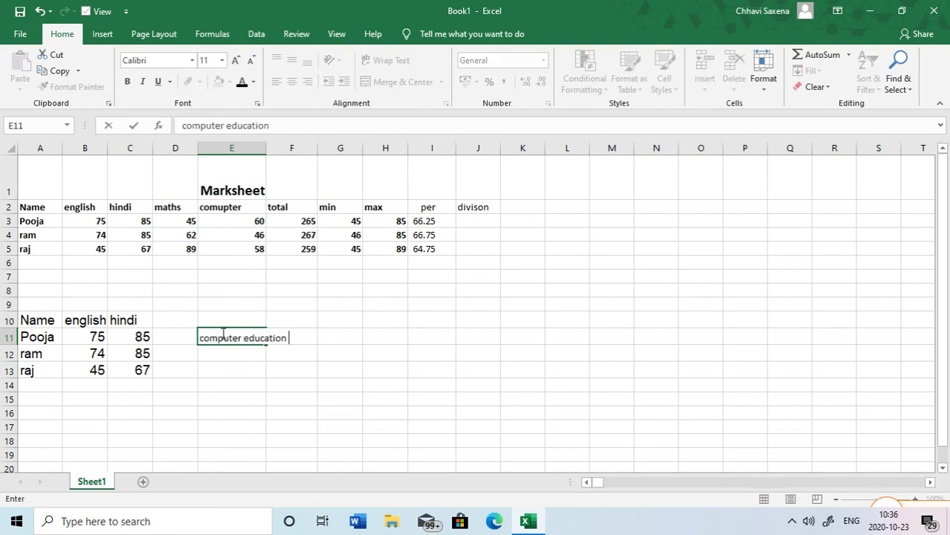
pyautogui.write(' center')
pyautogui.click(235, 359)
pyautogui.click(233, 341)
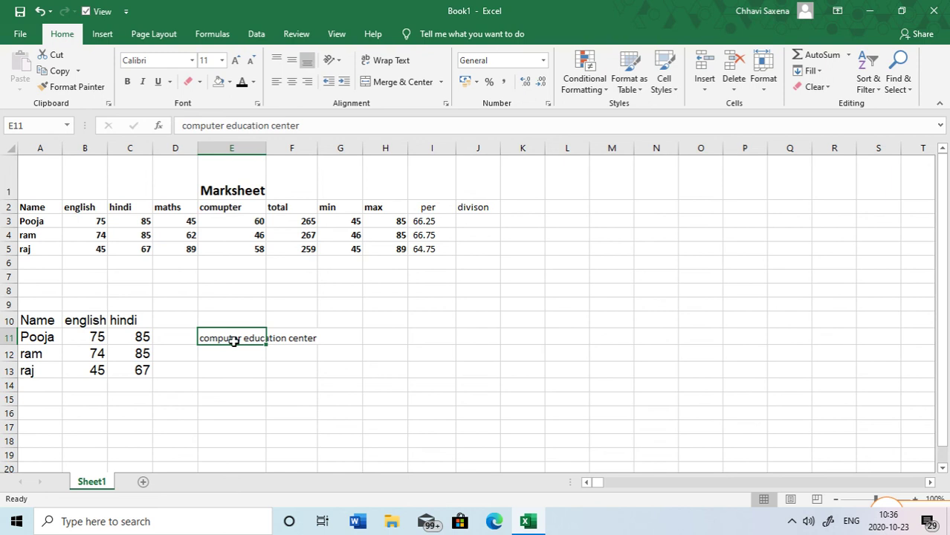
pyautogui.click(372, 63)
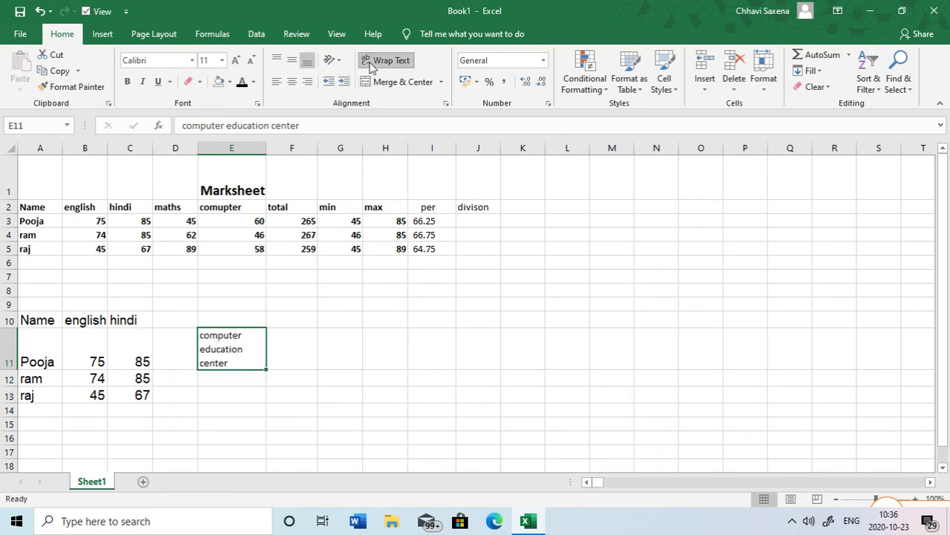
# Turn off text wrapping in E11, and merge and center B11:C12, keeping only the upper-left value
pyautogui.click(372, 63)
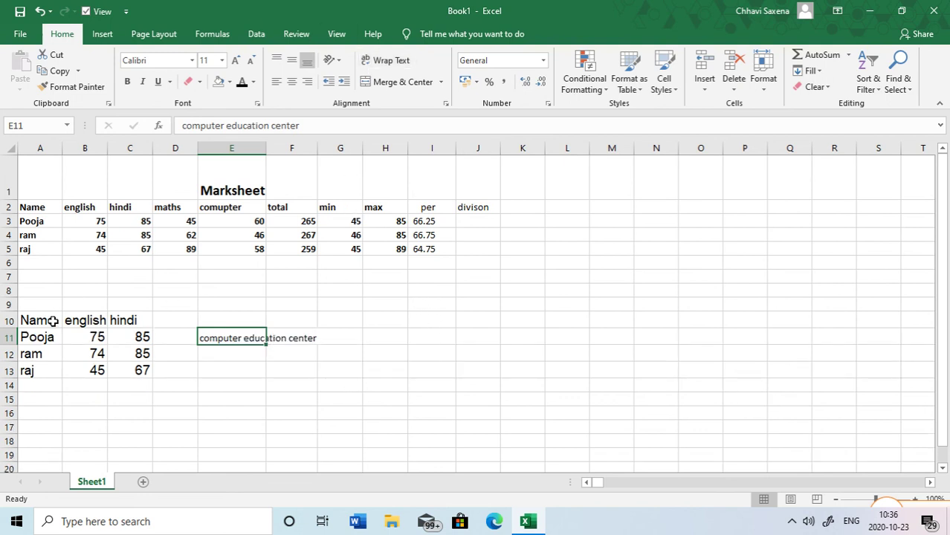
pyautogui.moveTo(95, 337); pyautogui.dragTo(140, 355)
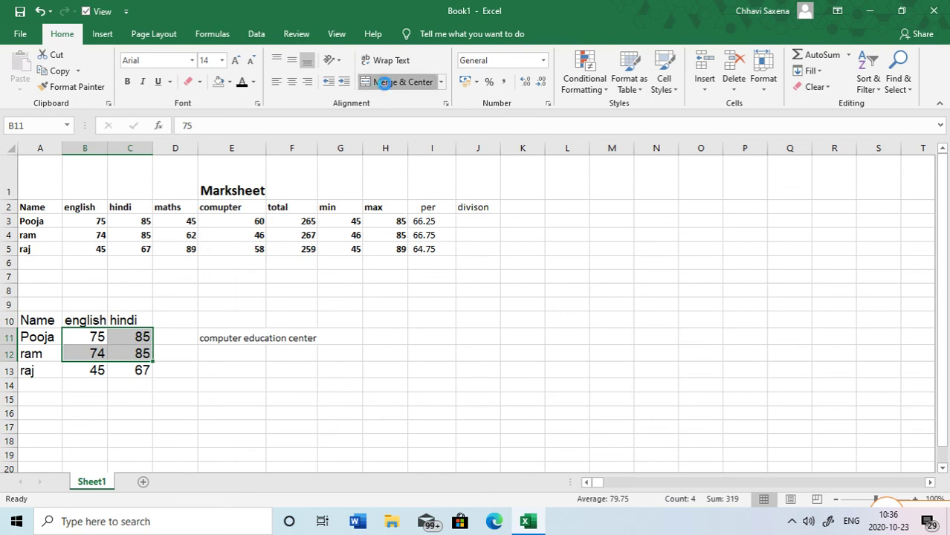
pyautogui.click(385, 82)
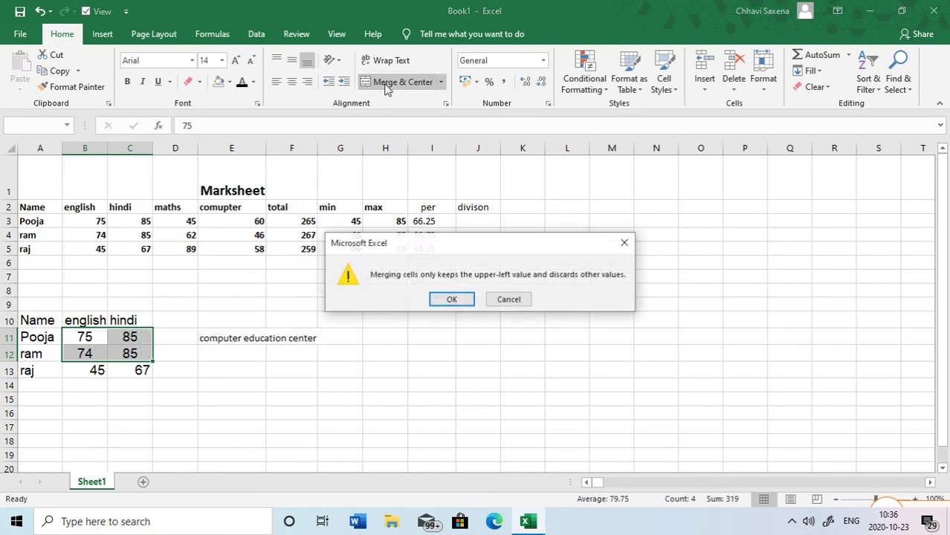
pyautogui.click(451, 301)
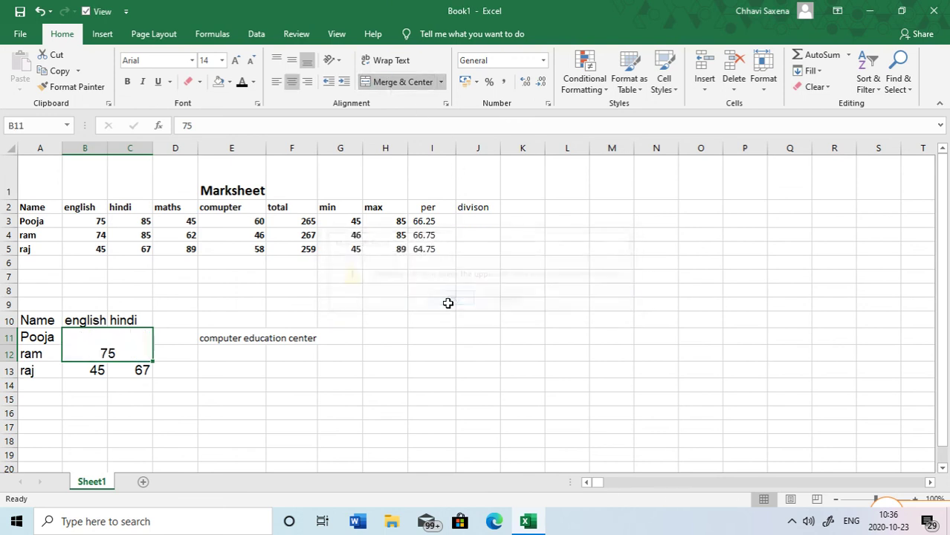
# Apply Merge Across to B11:C12, and unmerge the cells
pyautogui.click(442, 83)
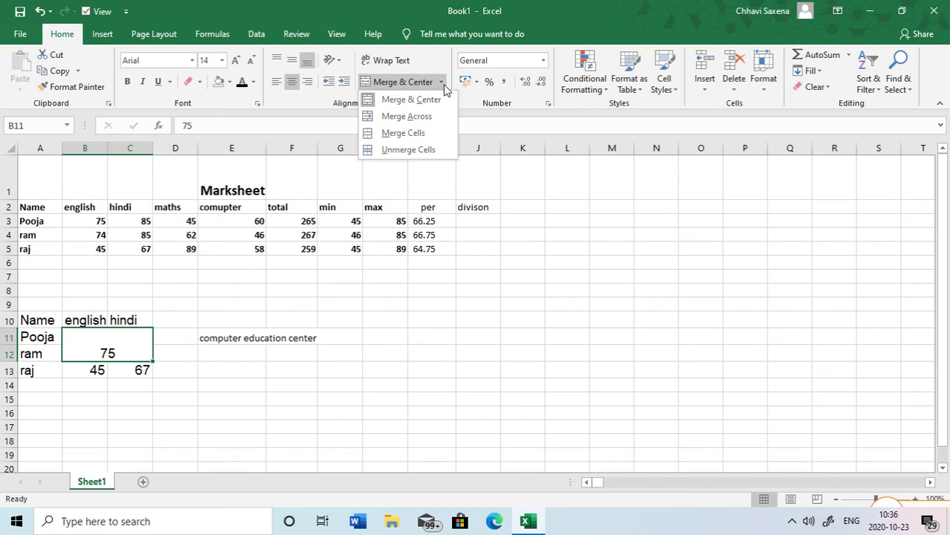
pyautogui.click(436, 121)
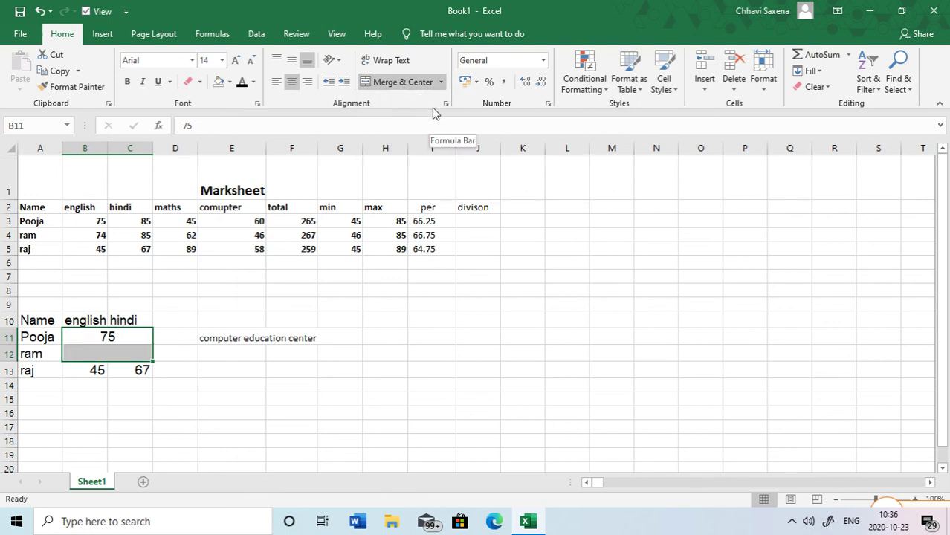
pyautogui.click(441, 82)
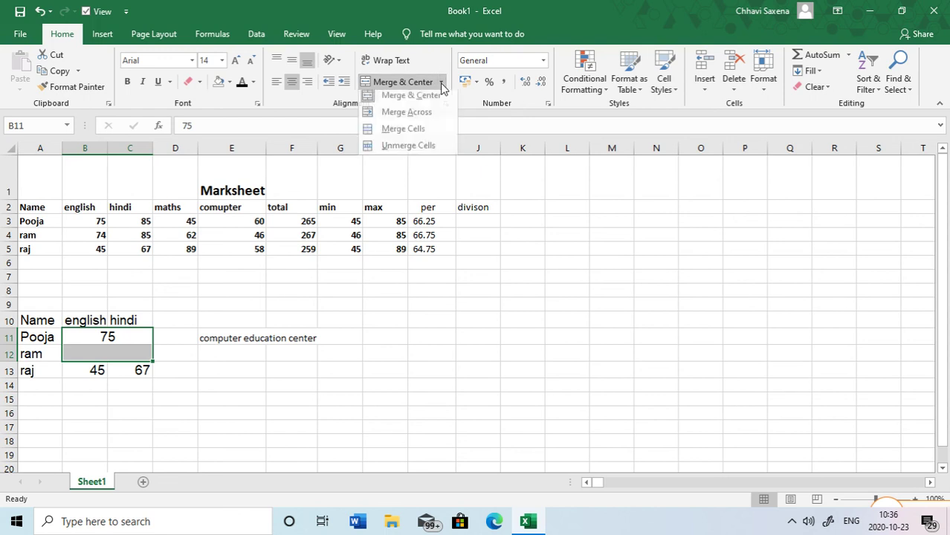
pyautogui.click(415, 151)
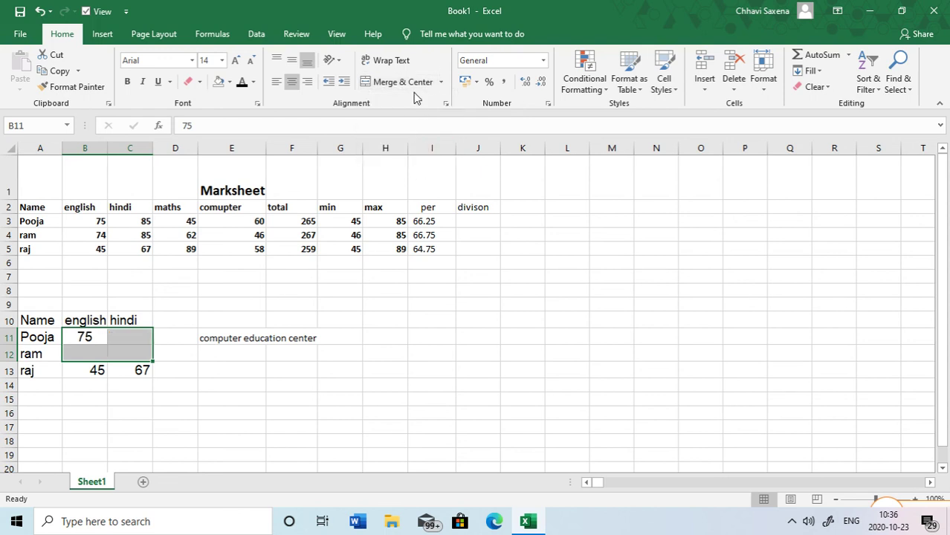
# Try Merge & Center and Merge Cells on B11:C12, and return the range to unmerged cells
pyautogui.click(441, 83)
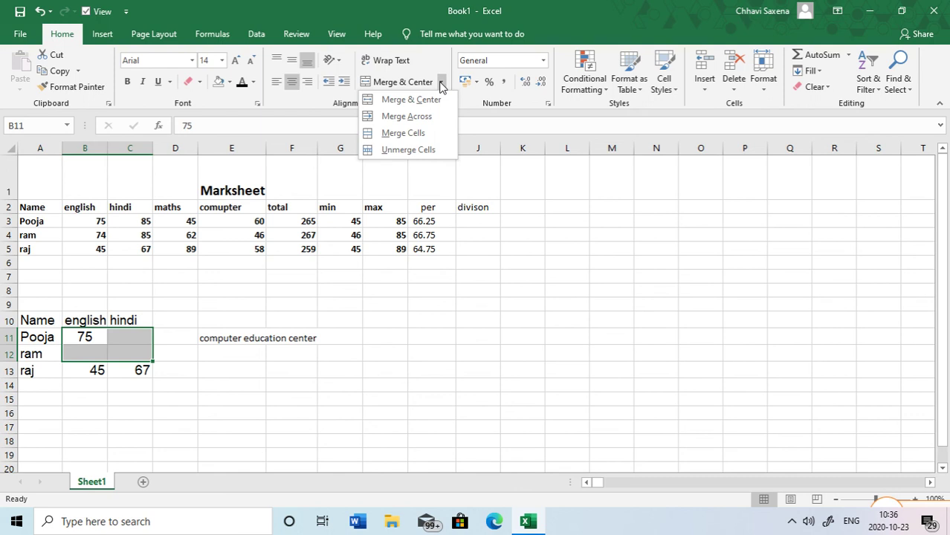
pyautogui.click(438, 100)
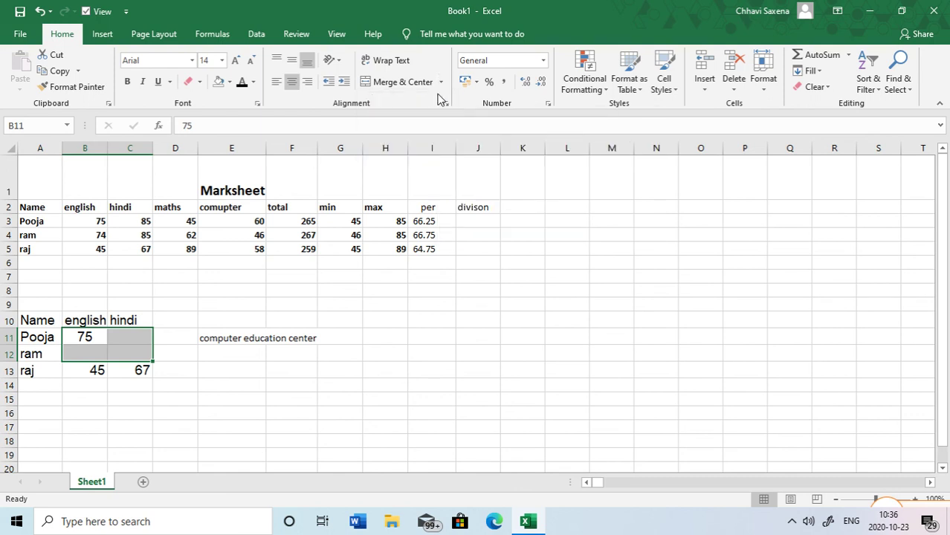
pyautogui.click(440, 83)
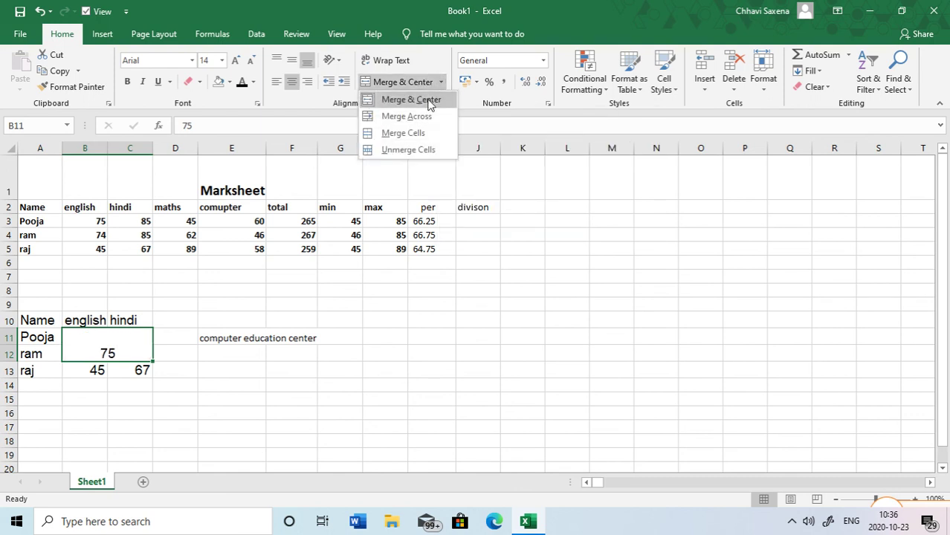
pyautogui.click(422, 130)
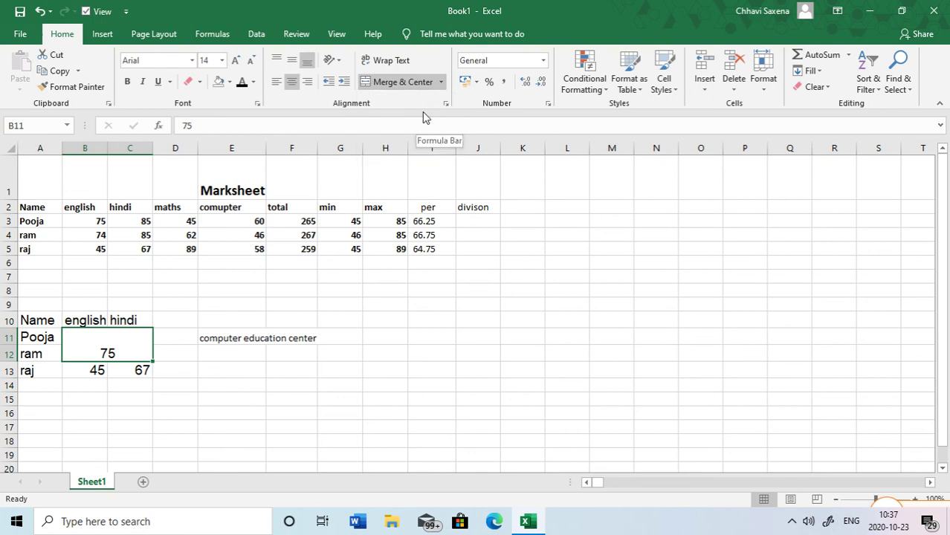
pyautogui.click(438, 81)
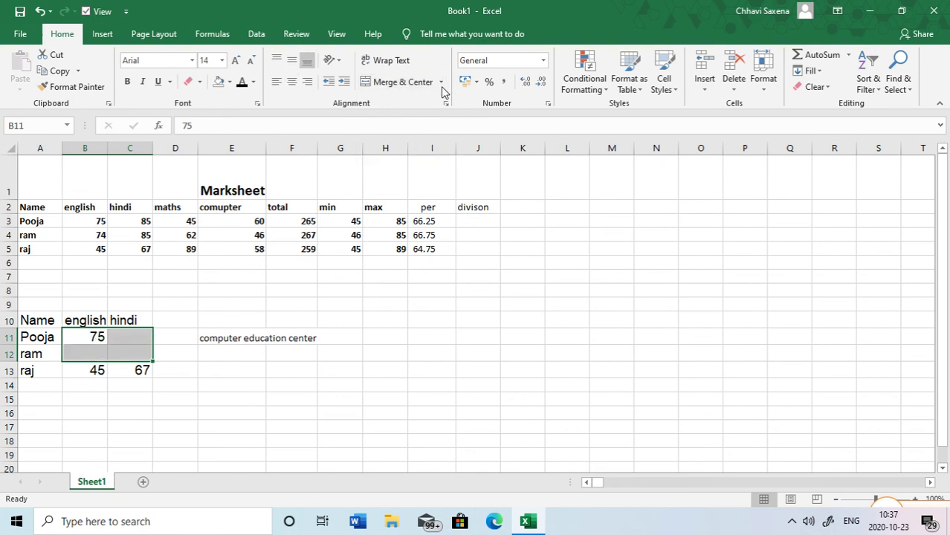
pyautogui.click(441, 82)
pyautogui.click(423, 150)
# Try the Number format followed by the Currency format on the marks in B3:E5
pyautogui.moveTo(87, 220); pyautogui.dragTo(254, 251)
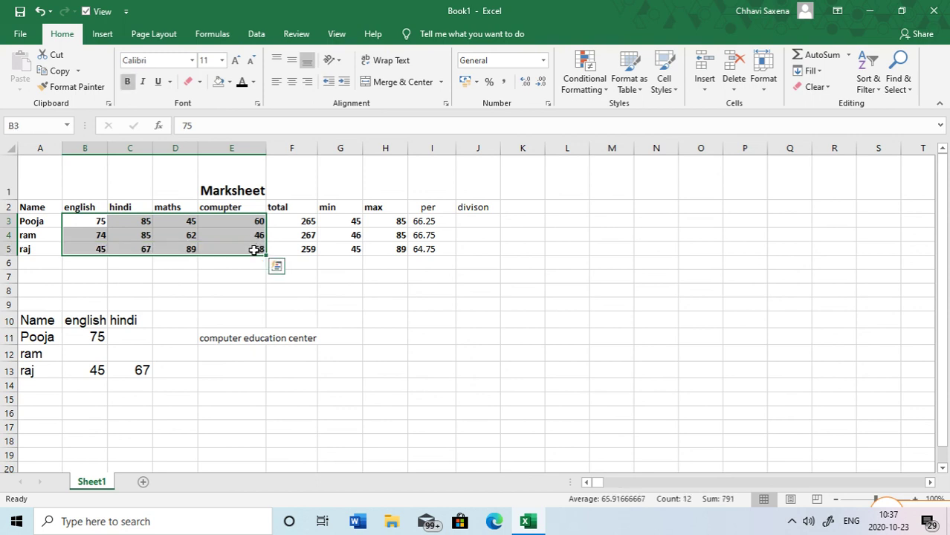
pyautogui.click(547, 64)
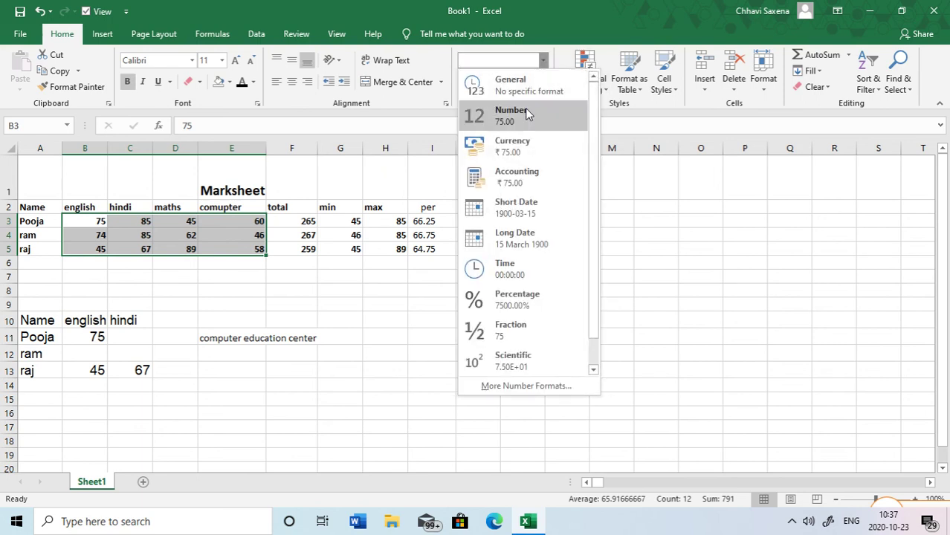
pyautogui.click(526, 114)
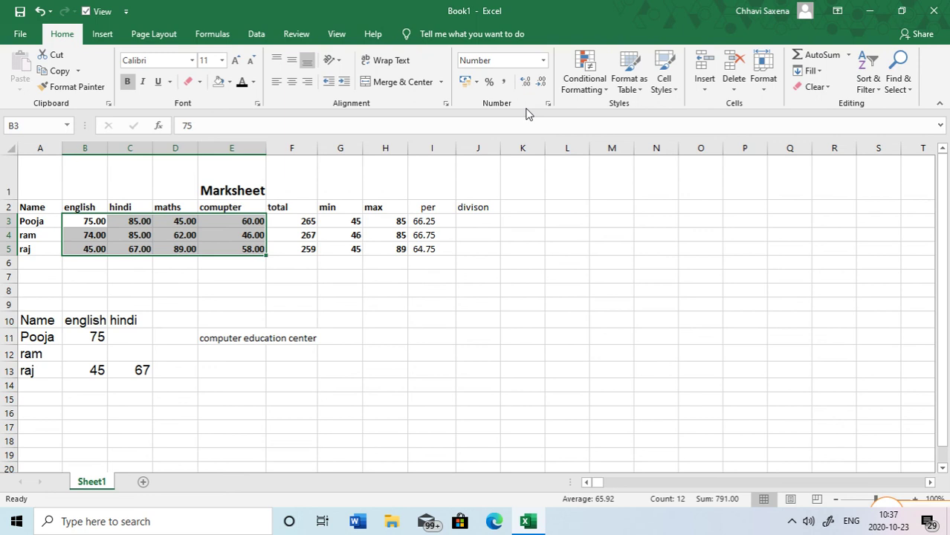
pyautogui.click(543, 61)
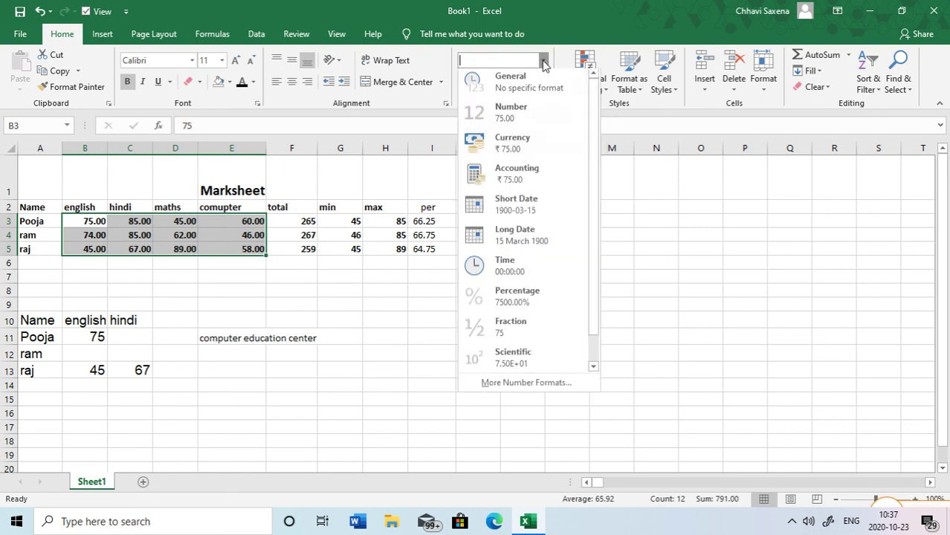
pyautogui.click(526, 150)
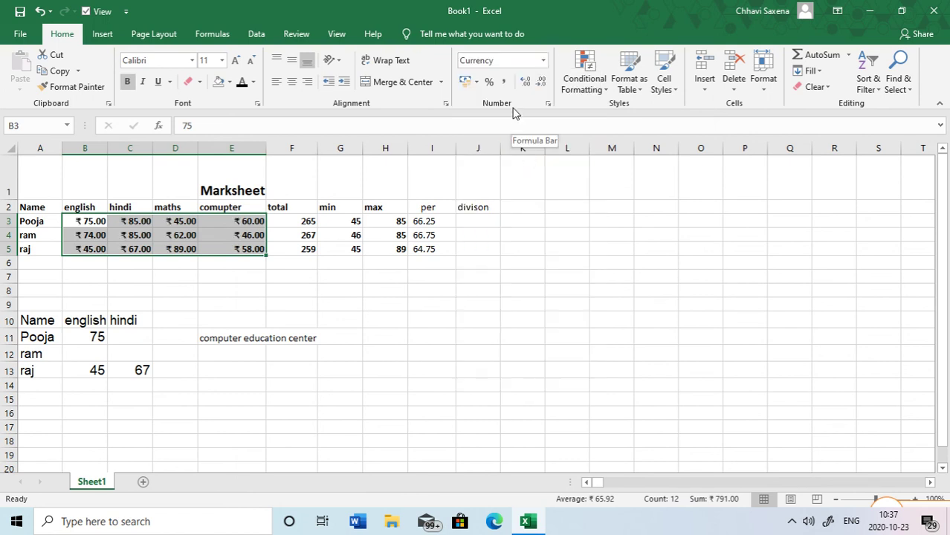
# Try the Short Date and Long Date formats on B3:E5, and return the cells to the General format
pyautogui.click(543, 61)
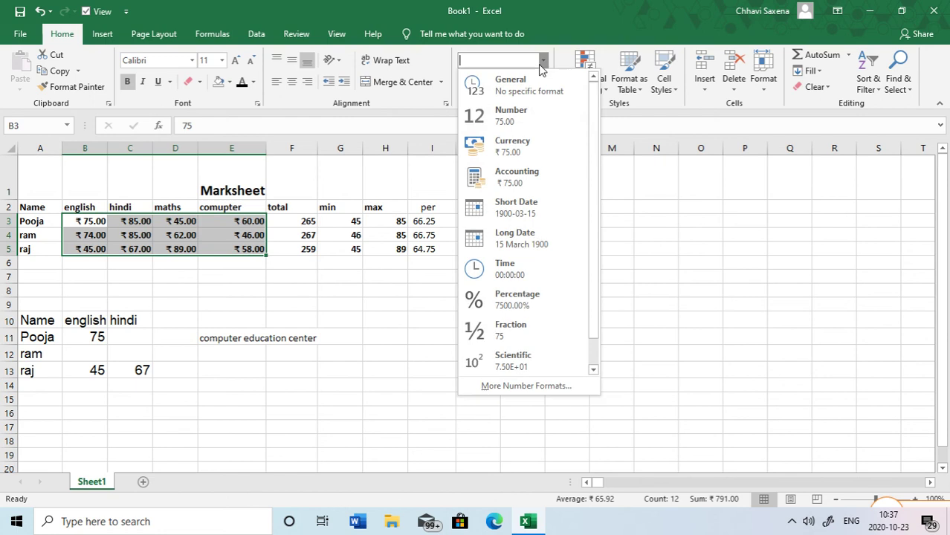
pyautogui.click(495, 207)
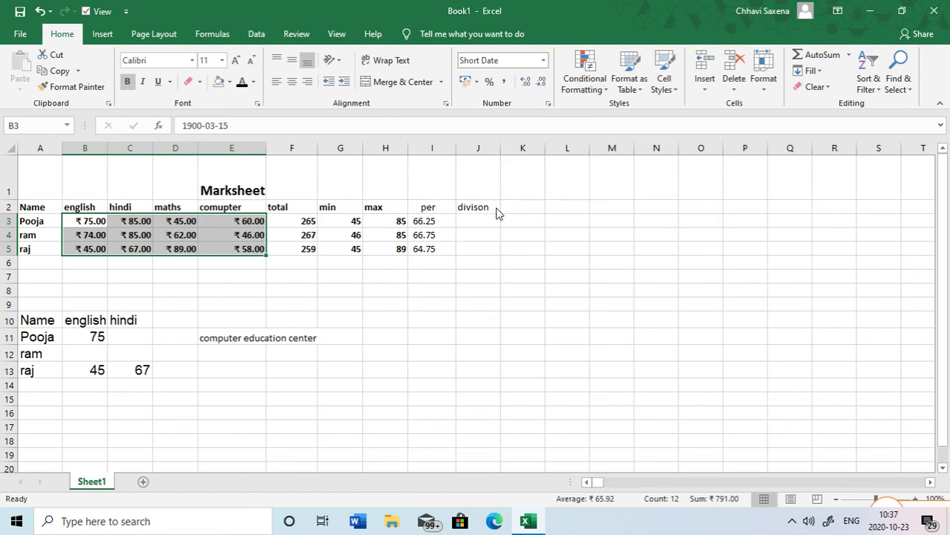
pyautogui.click(545, 61)
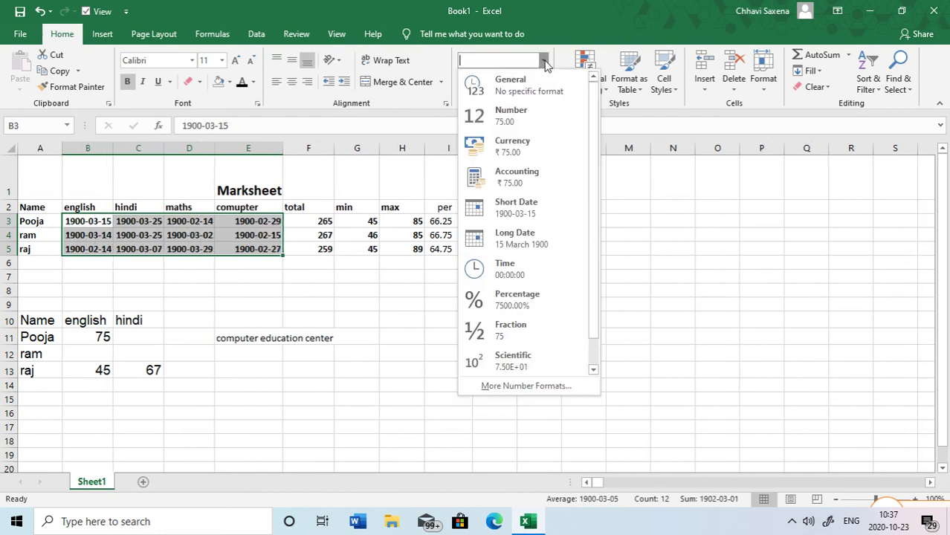
pyautogui.click(518, 228)
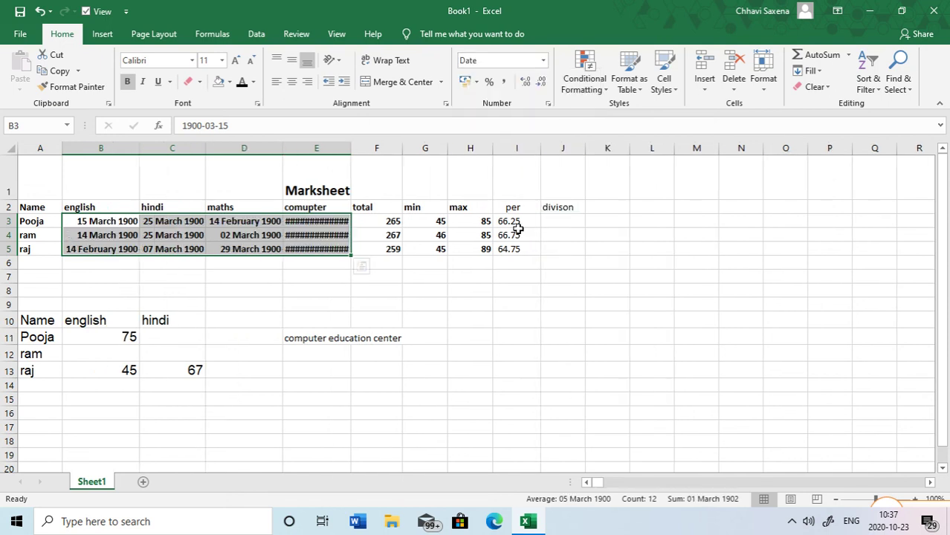
pyautogui.hotkey('ctrl', 'z')
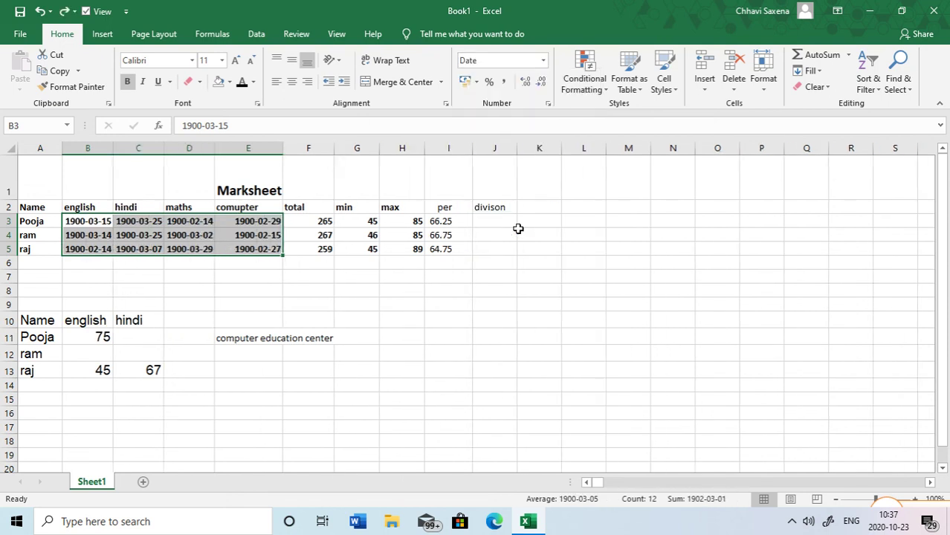
pyautogui.click(544, 60)
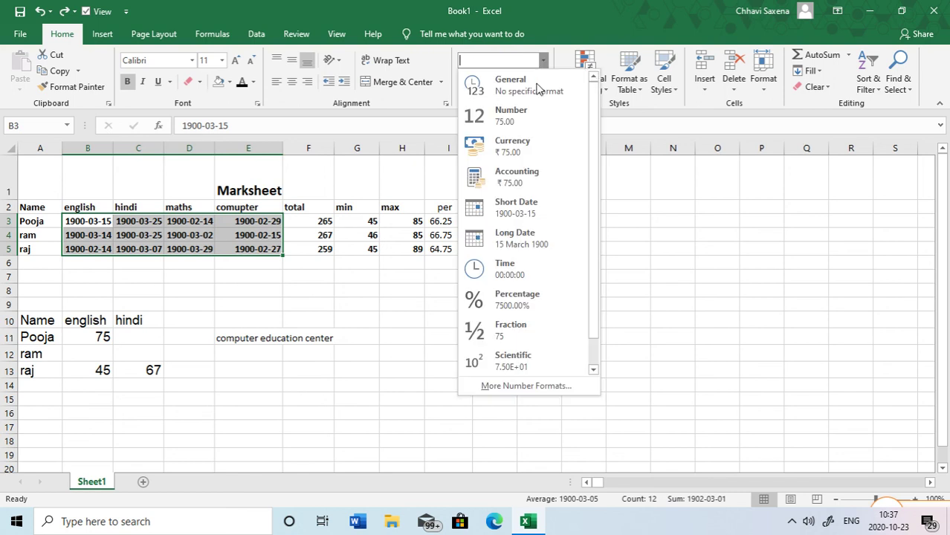
pyautogui.click(535, 88)
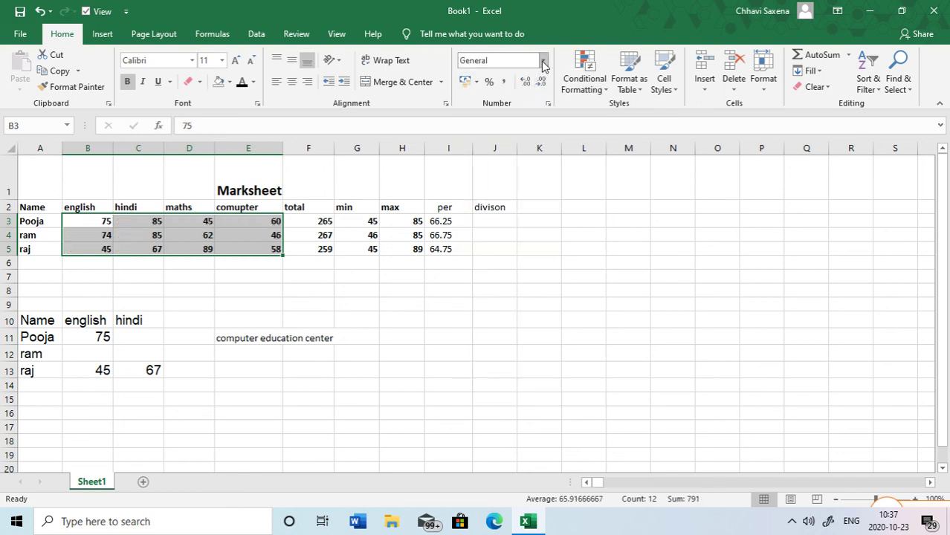
# Try the Percentage format on the marks in B3:E5 and undo it
pyautogui.click(544, 61)
pyautogui.click(518, 298)
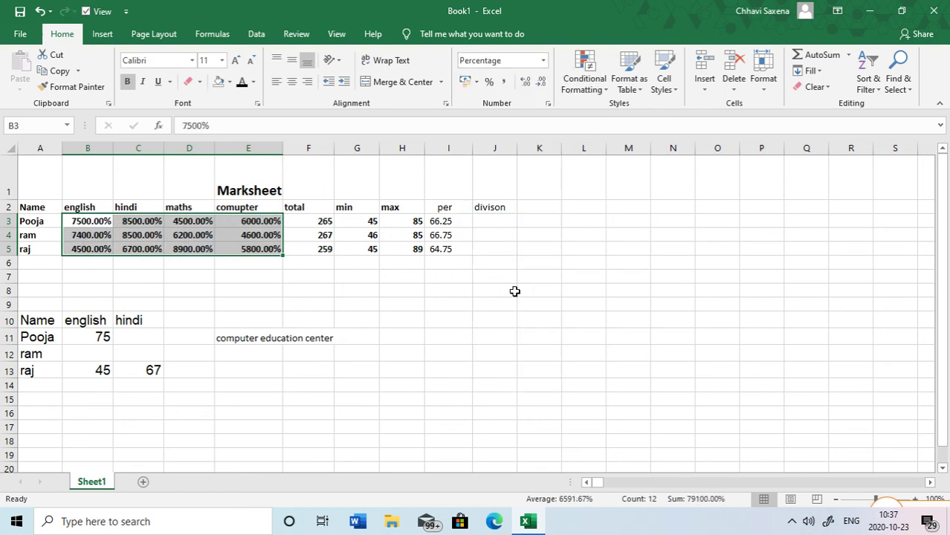
pyautogui.click(544, 61)
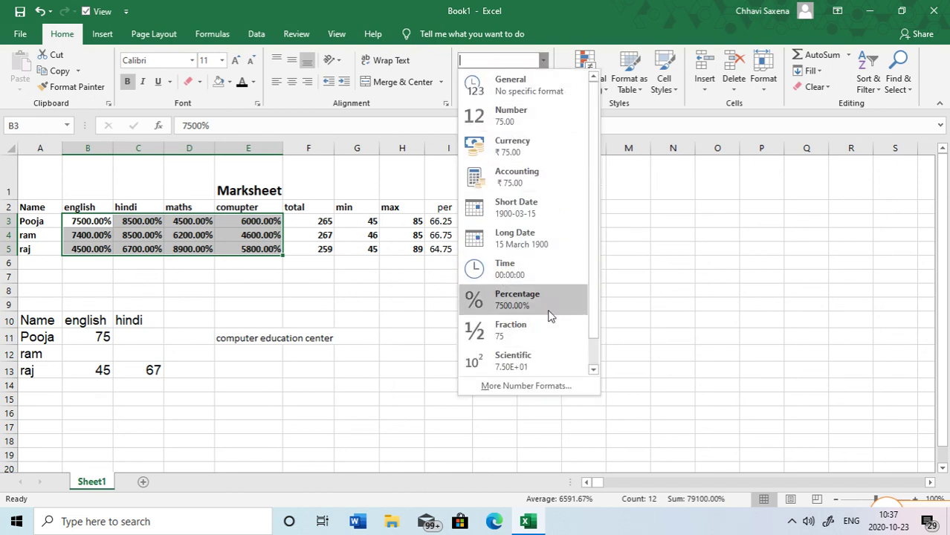
pyautogui.click(412, 327)
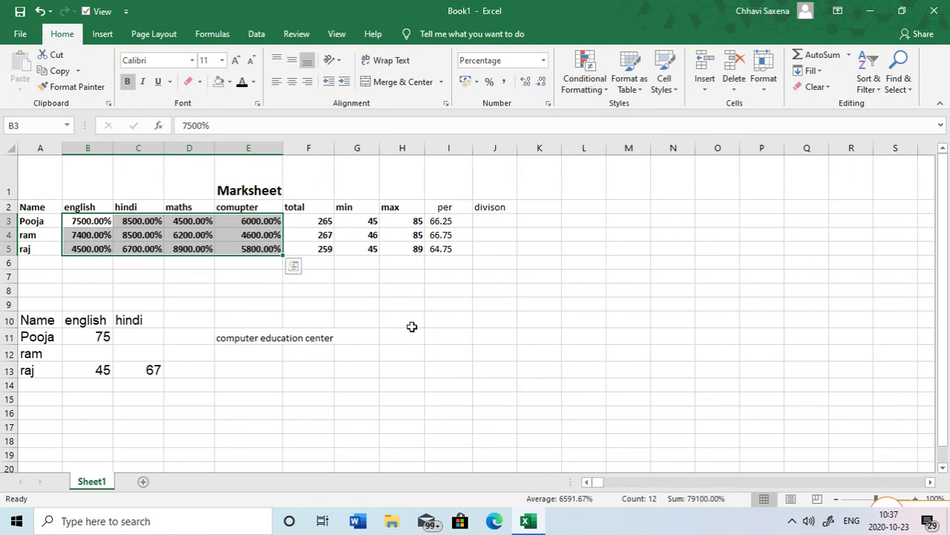
pyautogui.hotkey('ctrl', 'z')
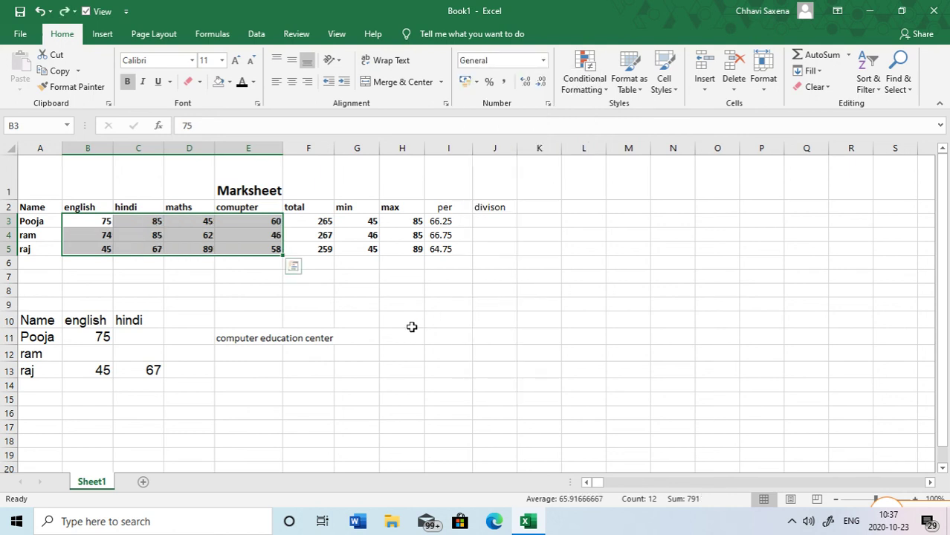
# Format the first student's percentage in I3 as a Fraction
pyautogui.click(436, 216)
pyautogui.click(542, 61)
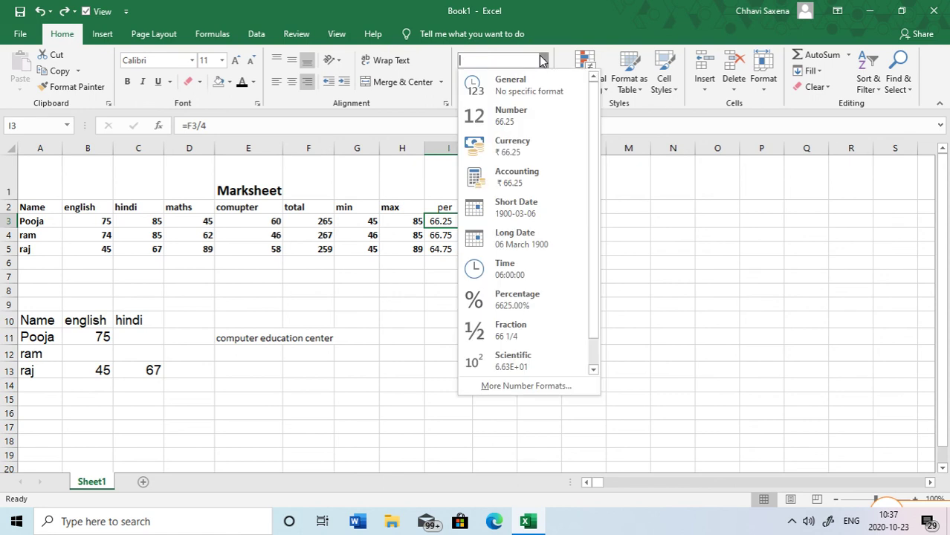
pyautogui.click(539, 328)
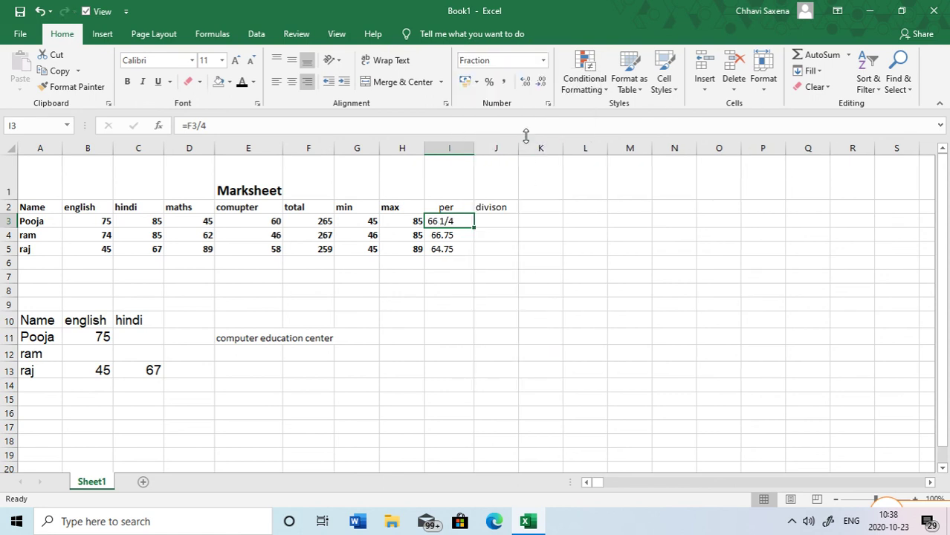
pyautogui.click(542, 61)
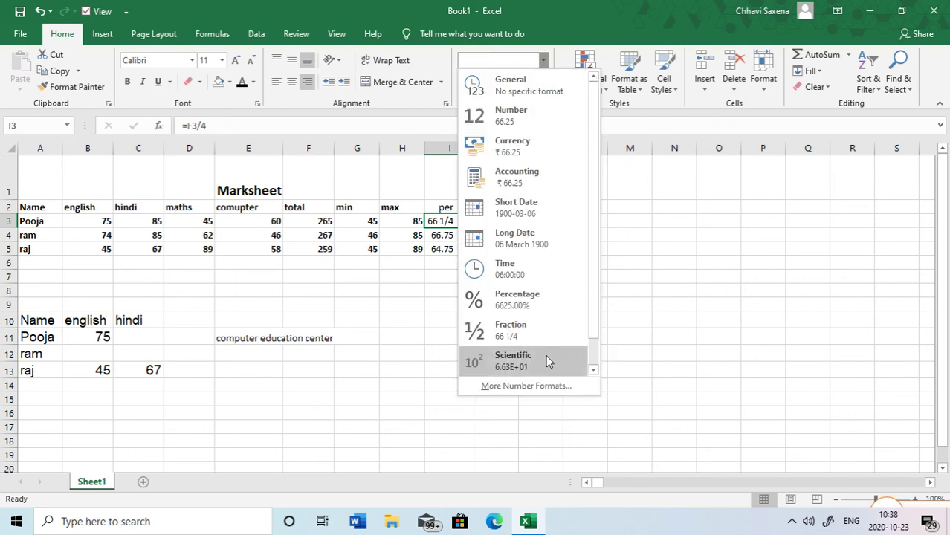
pyautogui.click(709, 269)
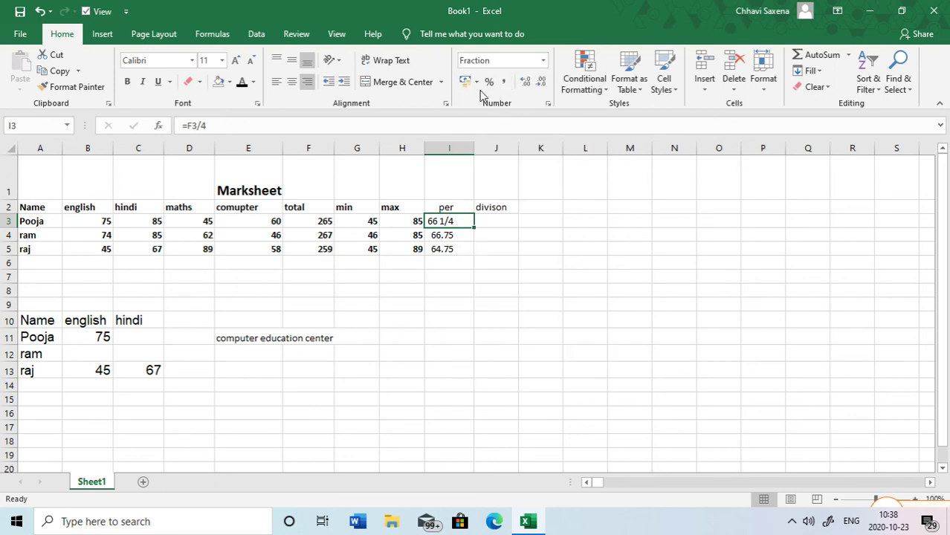
# Apply the Accounting number format to I3, and replace it with the Percent style
pyautogui.click(463, 82)
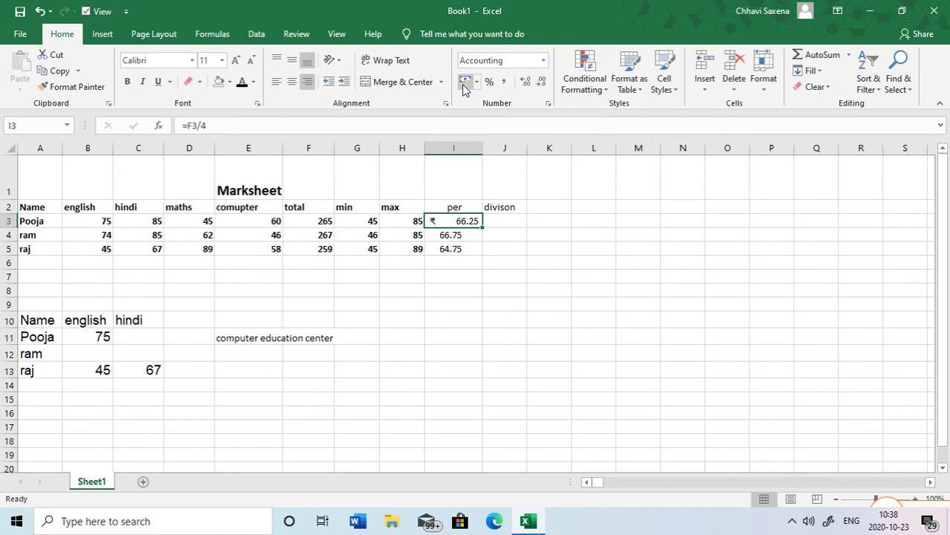
pyautogui.click(488, 83)
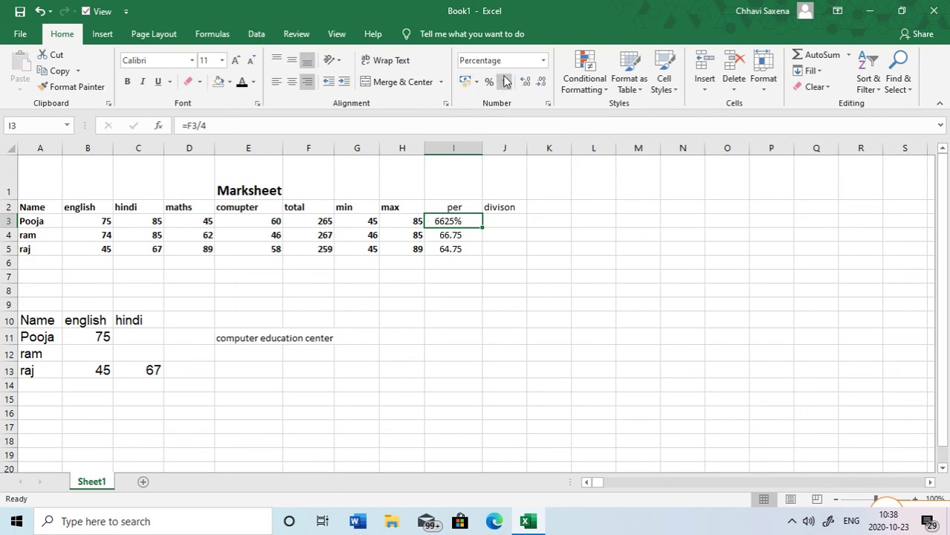
# Apply the Comma style to I3, increase and decrease its decimals by one place, and return the cell to the General format
pyautogui.click(505, 80)
pyautogui.click(526, 81)
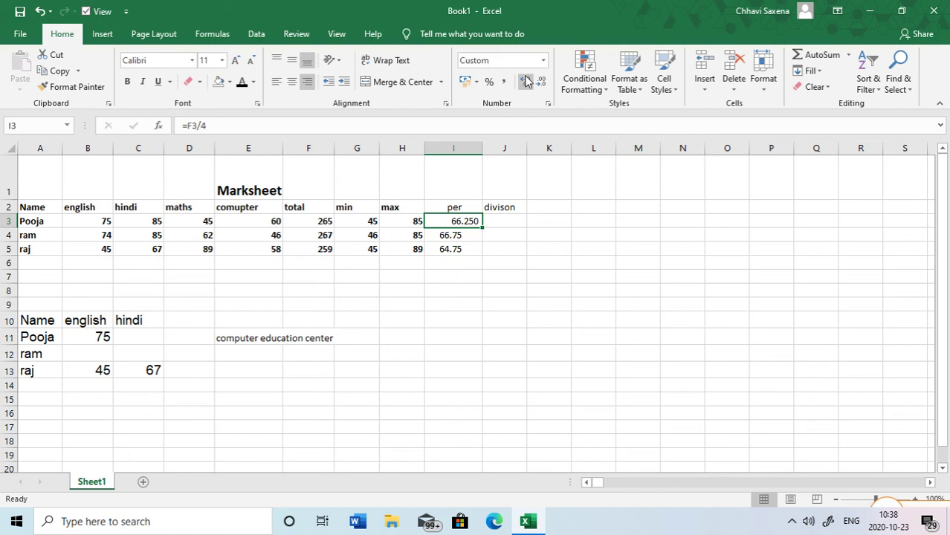
pyautogui.click(540, 82)
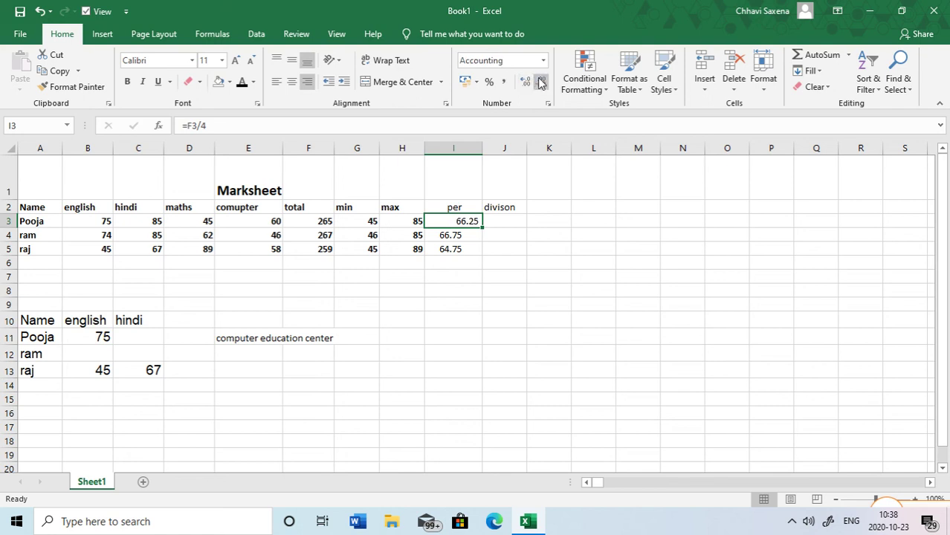
pyautogui.click(544, 61)
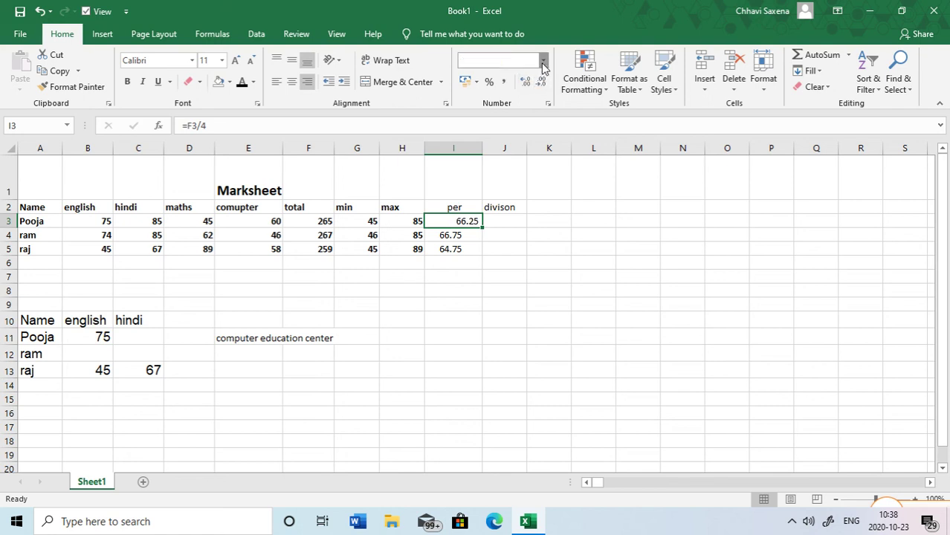
pyautogui.click(523, 94)
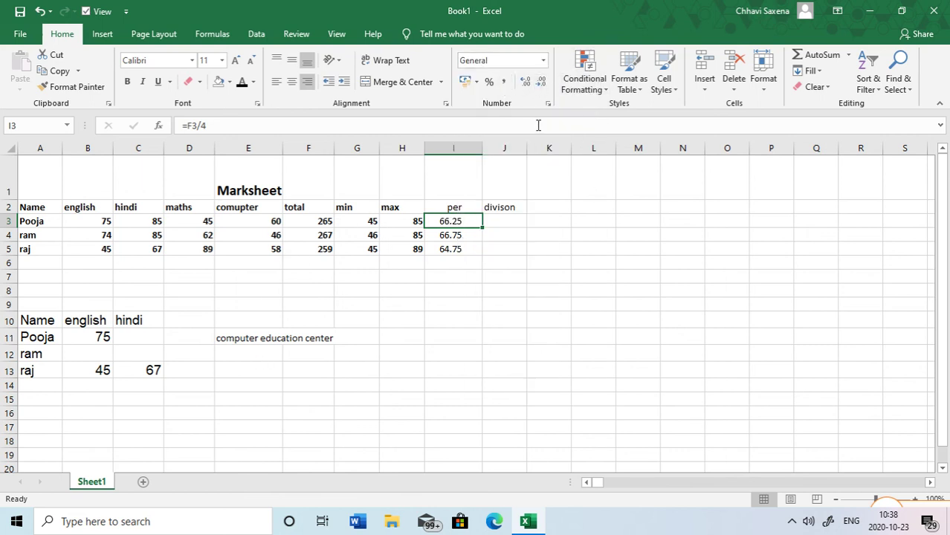
# Clear the copied partial table and the "computer education center" text below the marksheet, from row 10 down in columns A to F
pyautogui.click(505, 219)
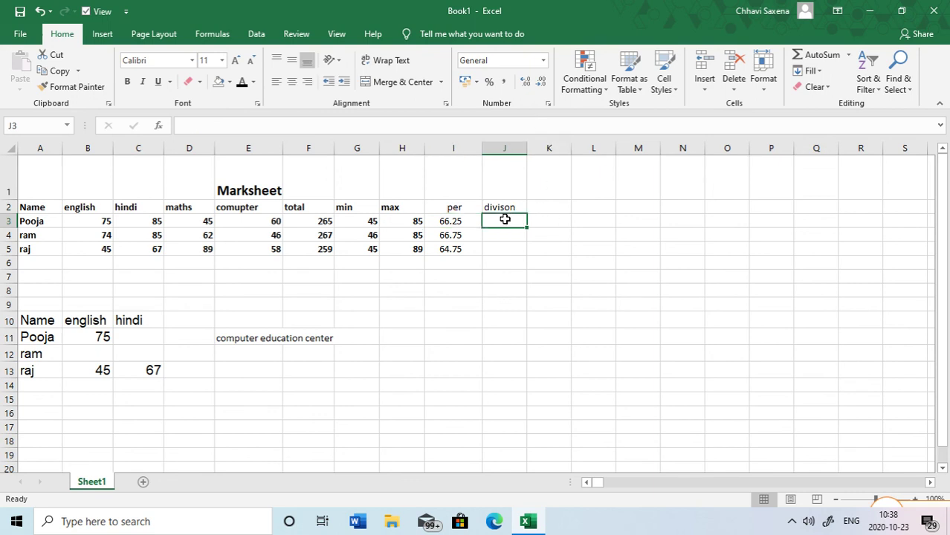
pyautogui.click(47, 320)
pyautogui.moveTo(61, 326); pyautogui.dragTo(316, 463)
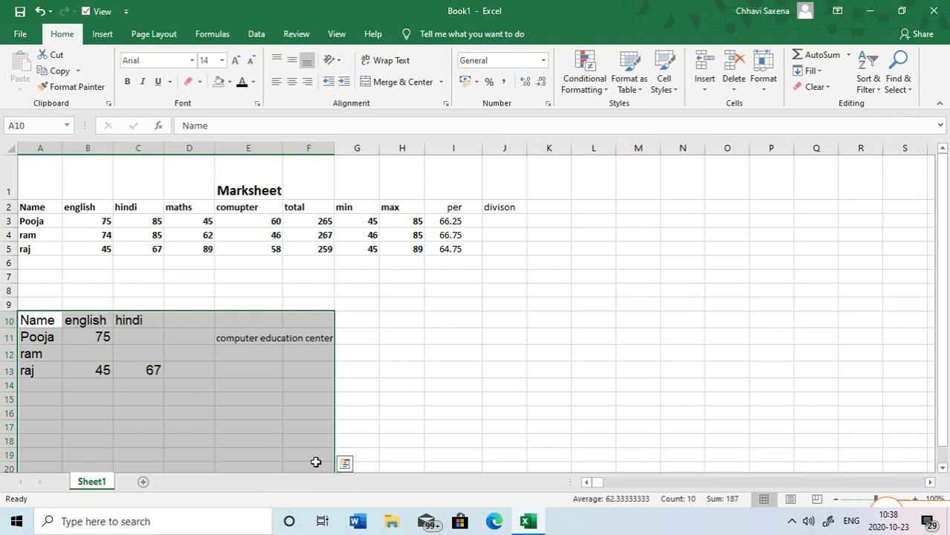
pyautogui.press('Delete')
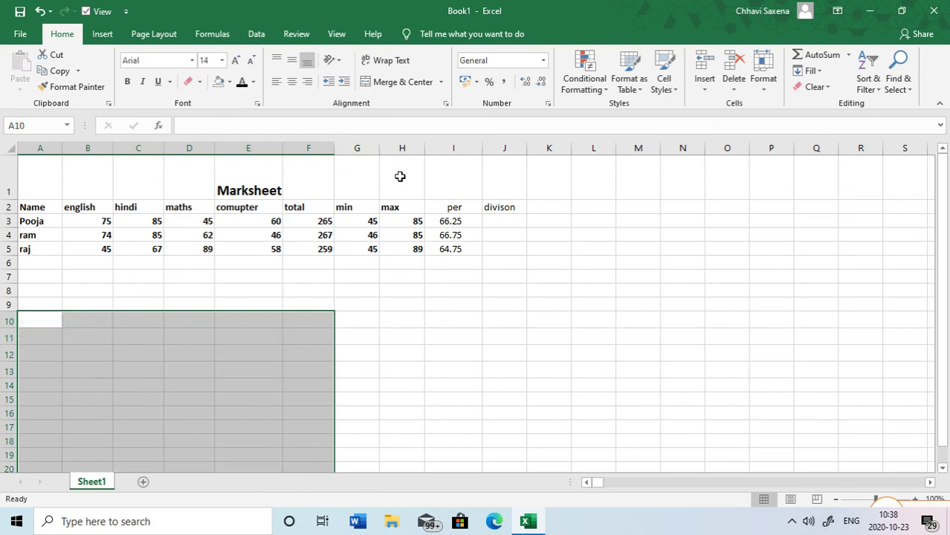
pyautogui.click(497, 207)
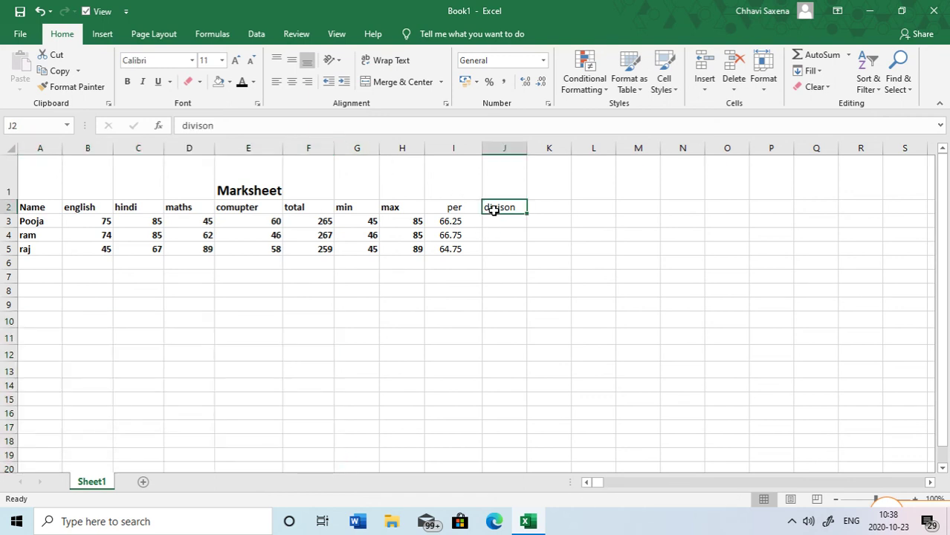